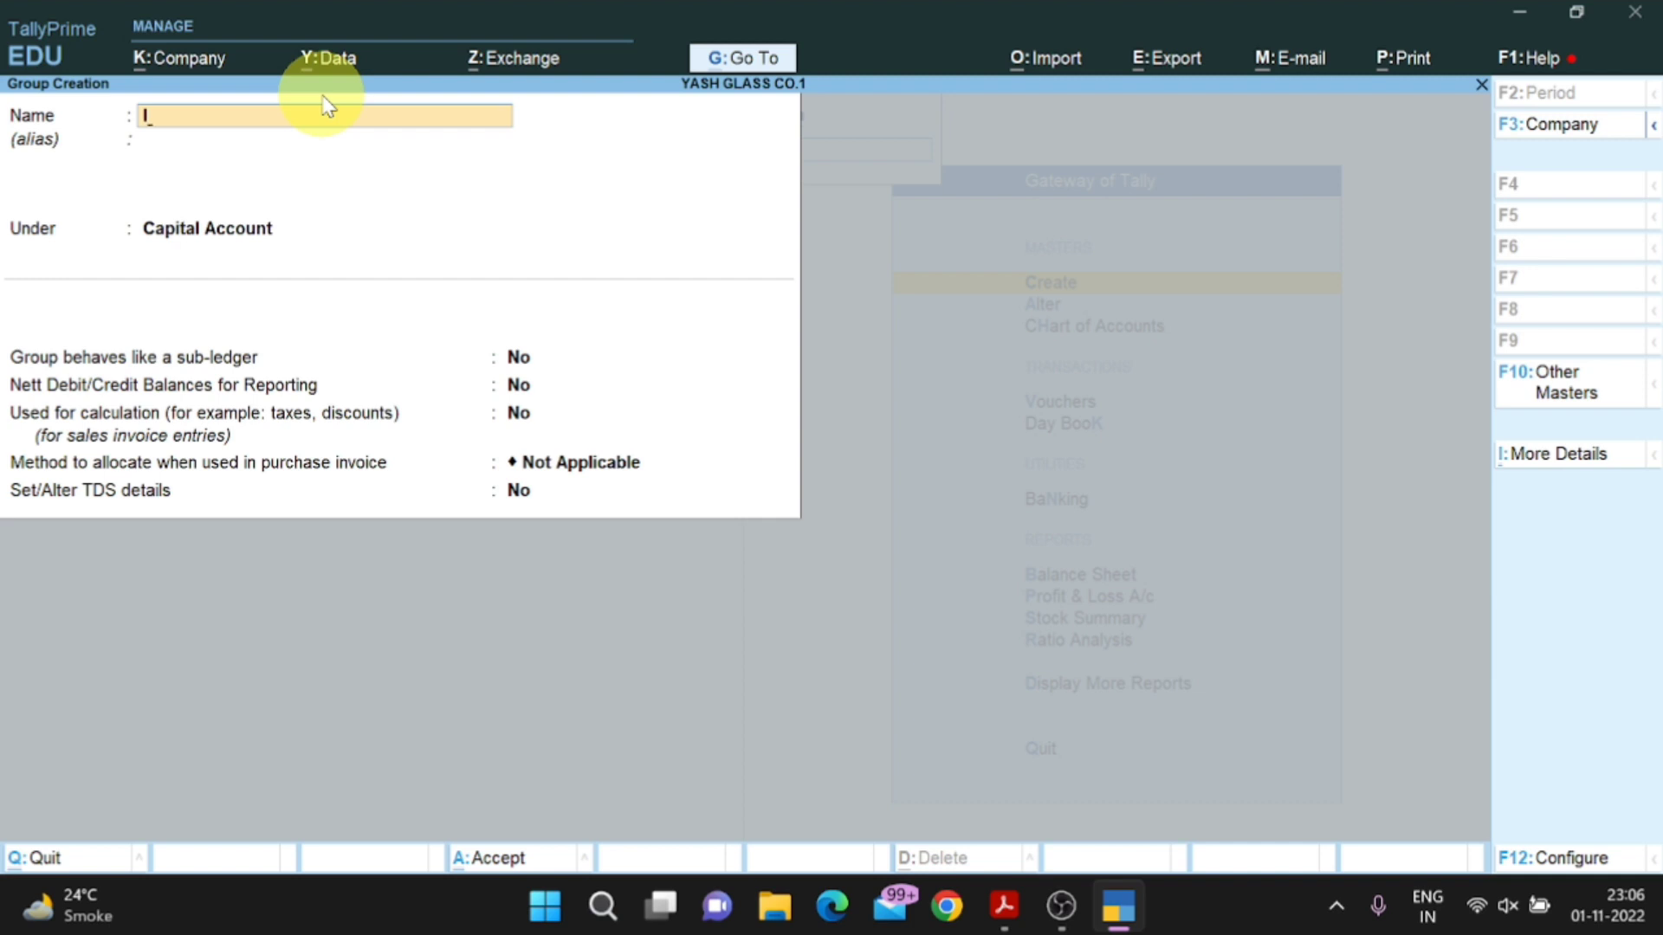
Name the new accounting group INSURANCE EXP. and leave its alias empty.
type("NSURANCE E")
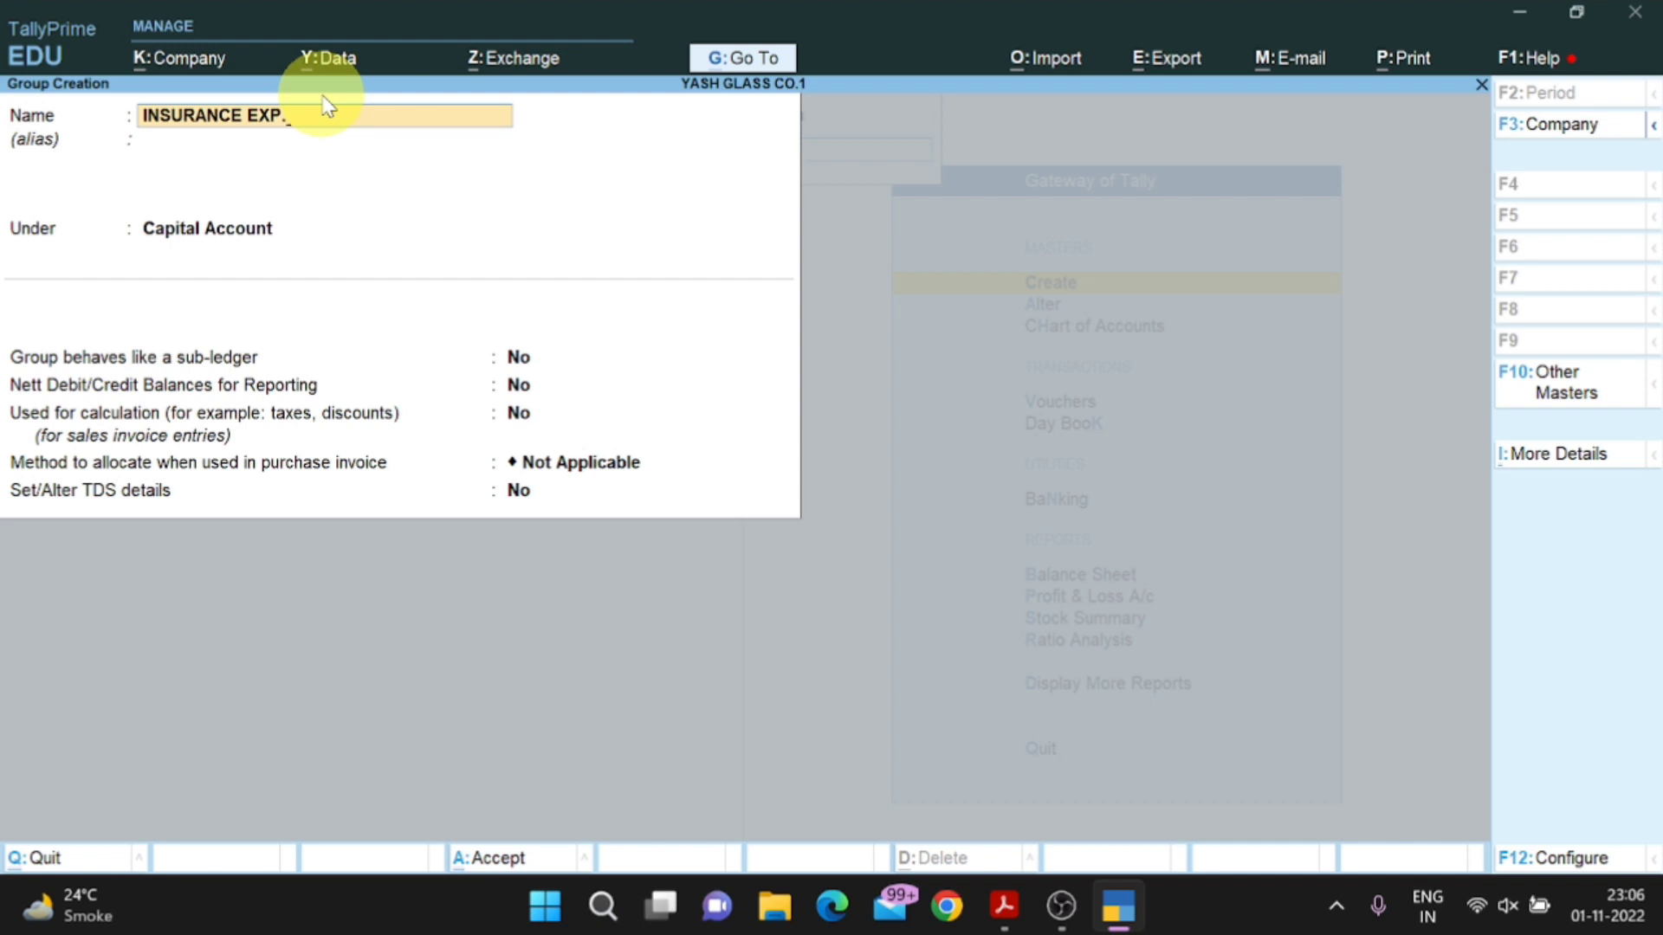
type("XP.")
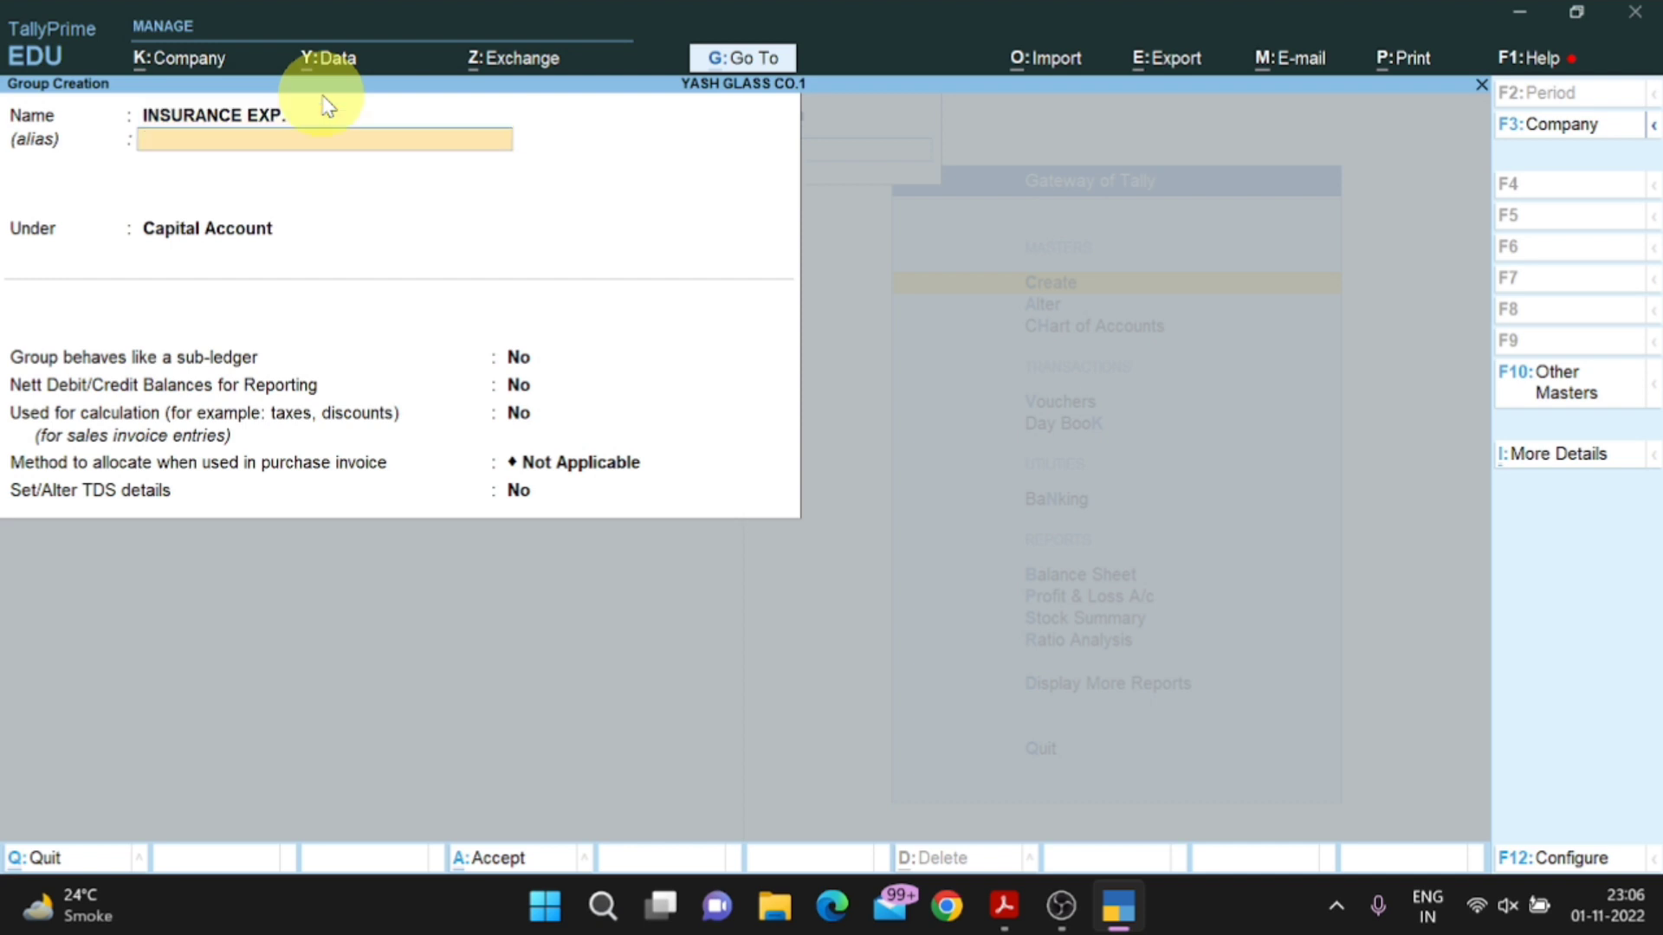
key("Return")
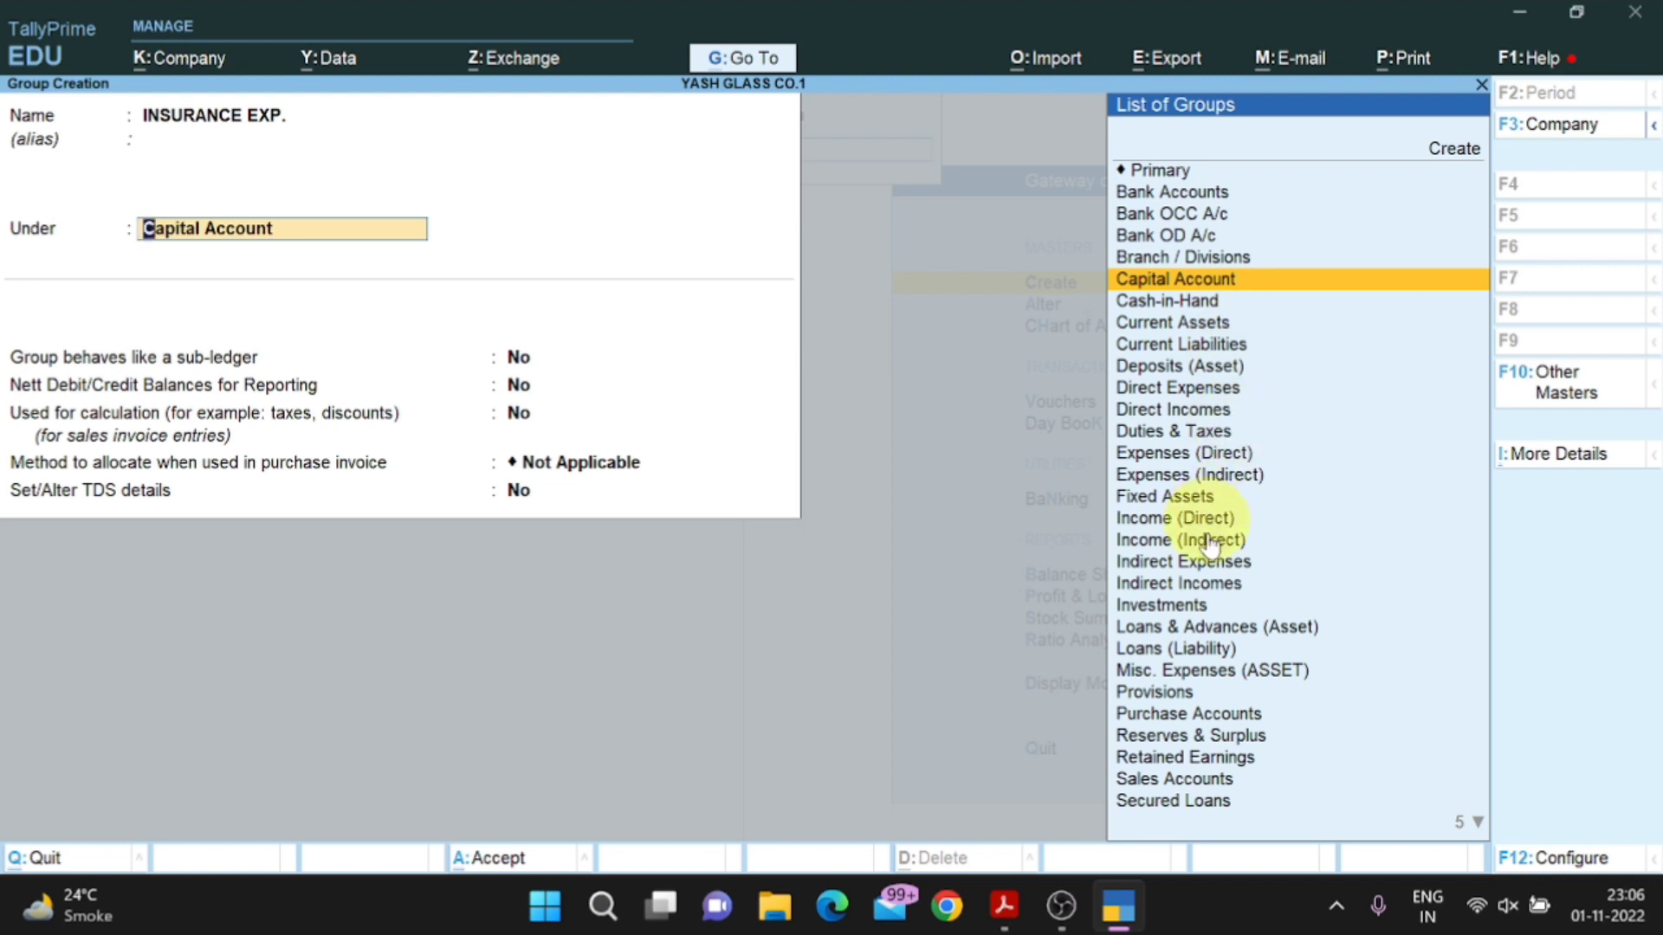
Look through the whole list of available parent groups, down to Unsecured Loans and back up to Primary.
key("Down")
key("Down")
key("Down")
key("Down")
key("Down")
key("Down")
key("Down")
key("Down")
key("Down")
key("Down")
key("Down")
key("Down")
key("Down")
key("Down")
key("Down")
key("Down")
key("Down")
key("Down")
key("Down")
key("Down")
key("Down")
key("Down")
key("Down")
key("Down")
key("Down")
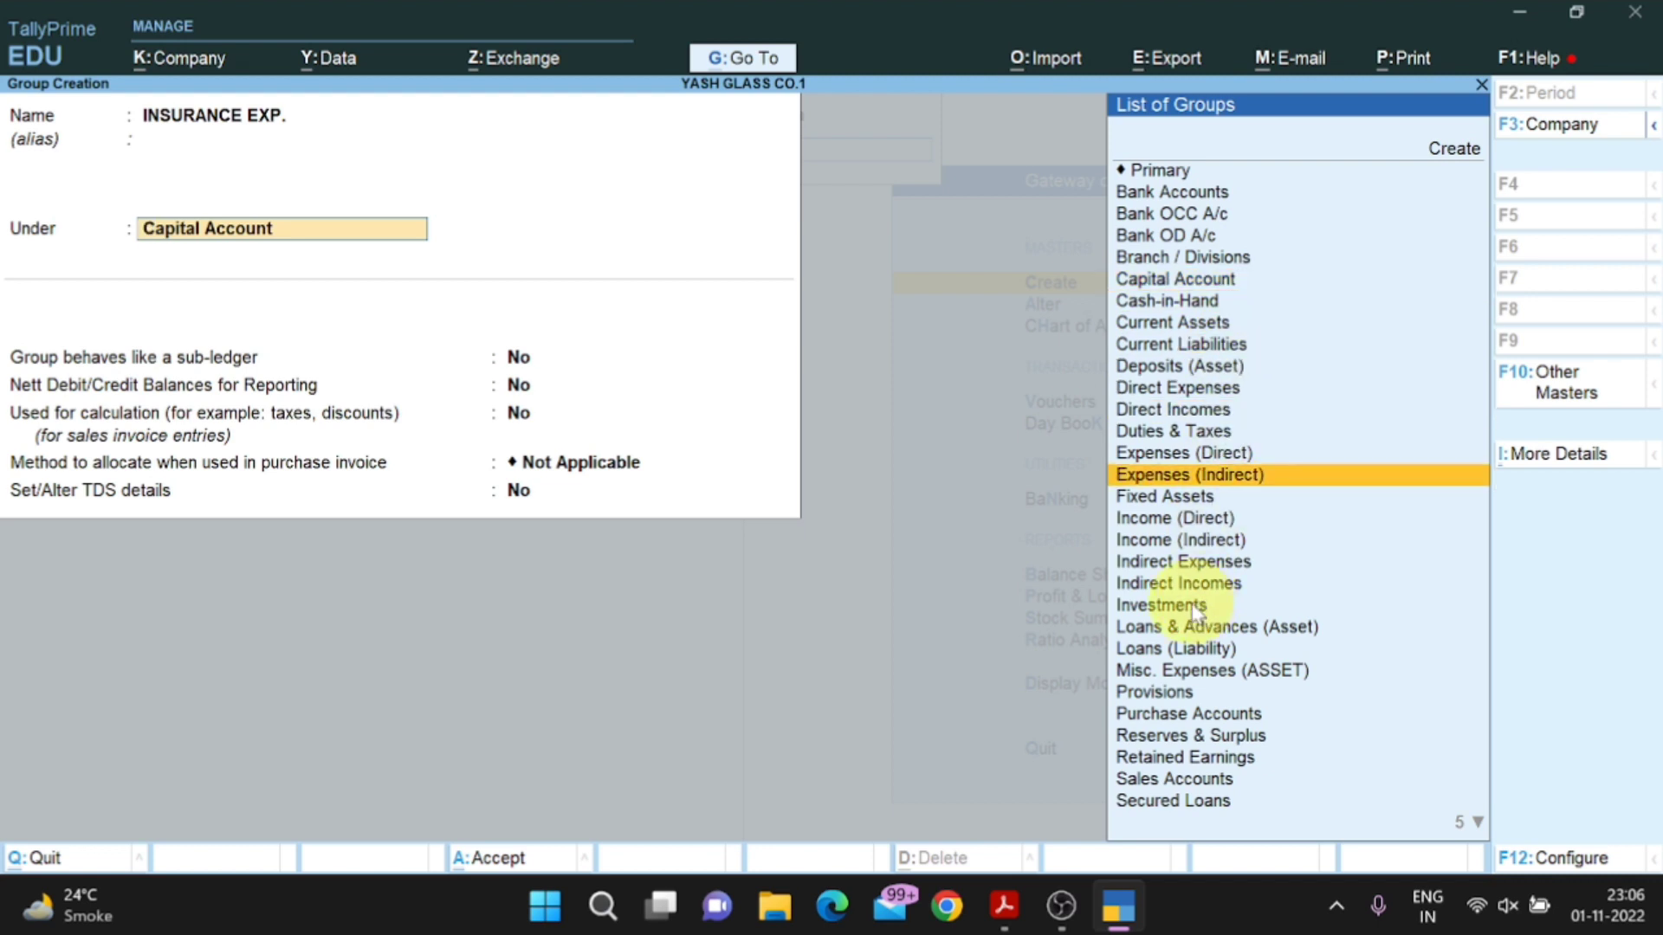
key("Down")
key("Down")
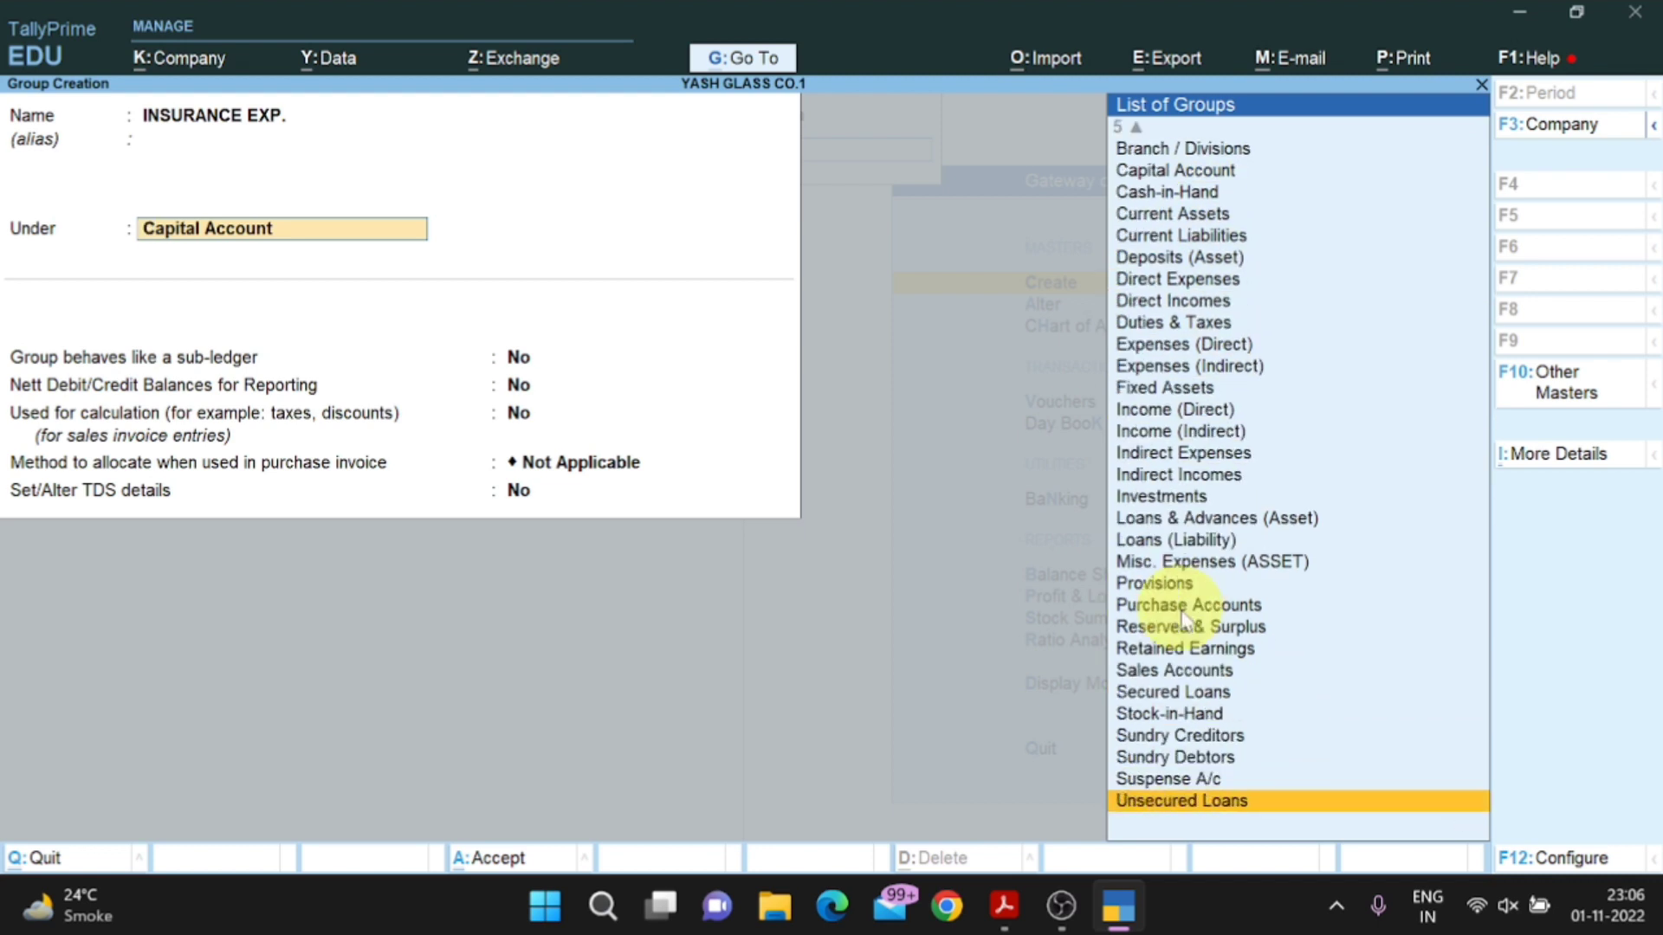
key("Up")
key("Up")
key("Up")
key("Up")
key("Up")
key("Up")
key("Up")
key("Up")
key("Up")
key("Up")
key("Up")
key("Up")
key("Up")
key("Up")
key("Up")
key("Up")
key("Up")
key("Up")
key("Up")
key("Up")
key("Up")
key("Up")
key("Up")
key("Up")
key("Up")
key("Up")
key("Up")
key("Up")
key("Up")
key("Up")
key("Up")
key("Up")
key("Up")
key("Up")
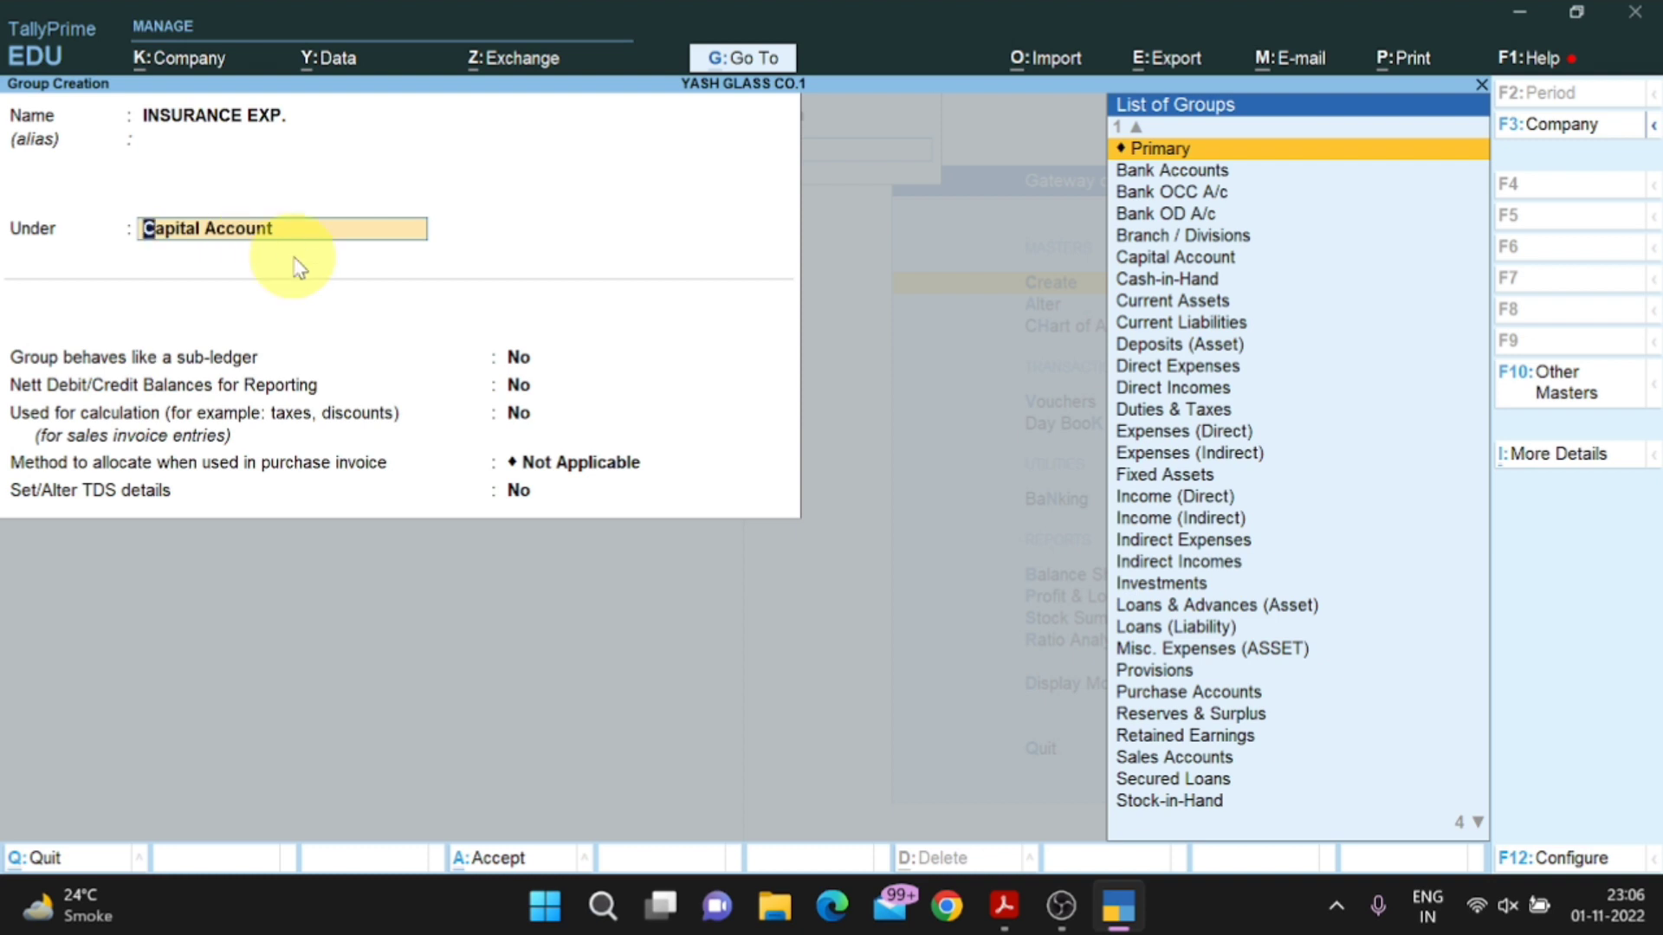
Replace the parent group of INSURANCE EXP. with Indirect Expenses.
key("End")
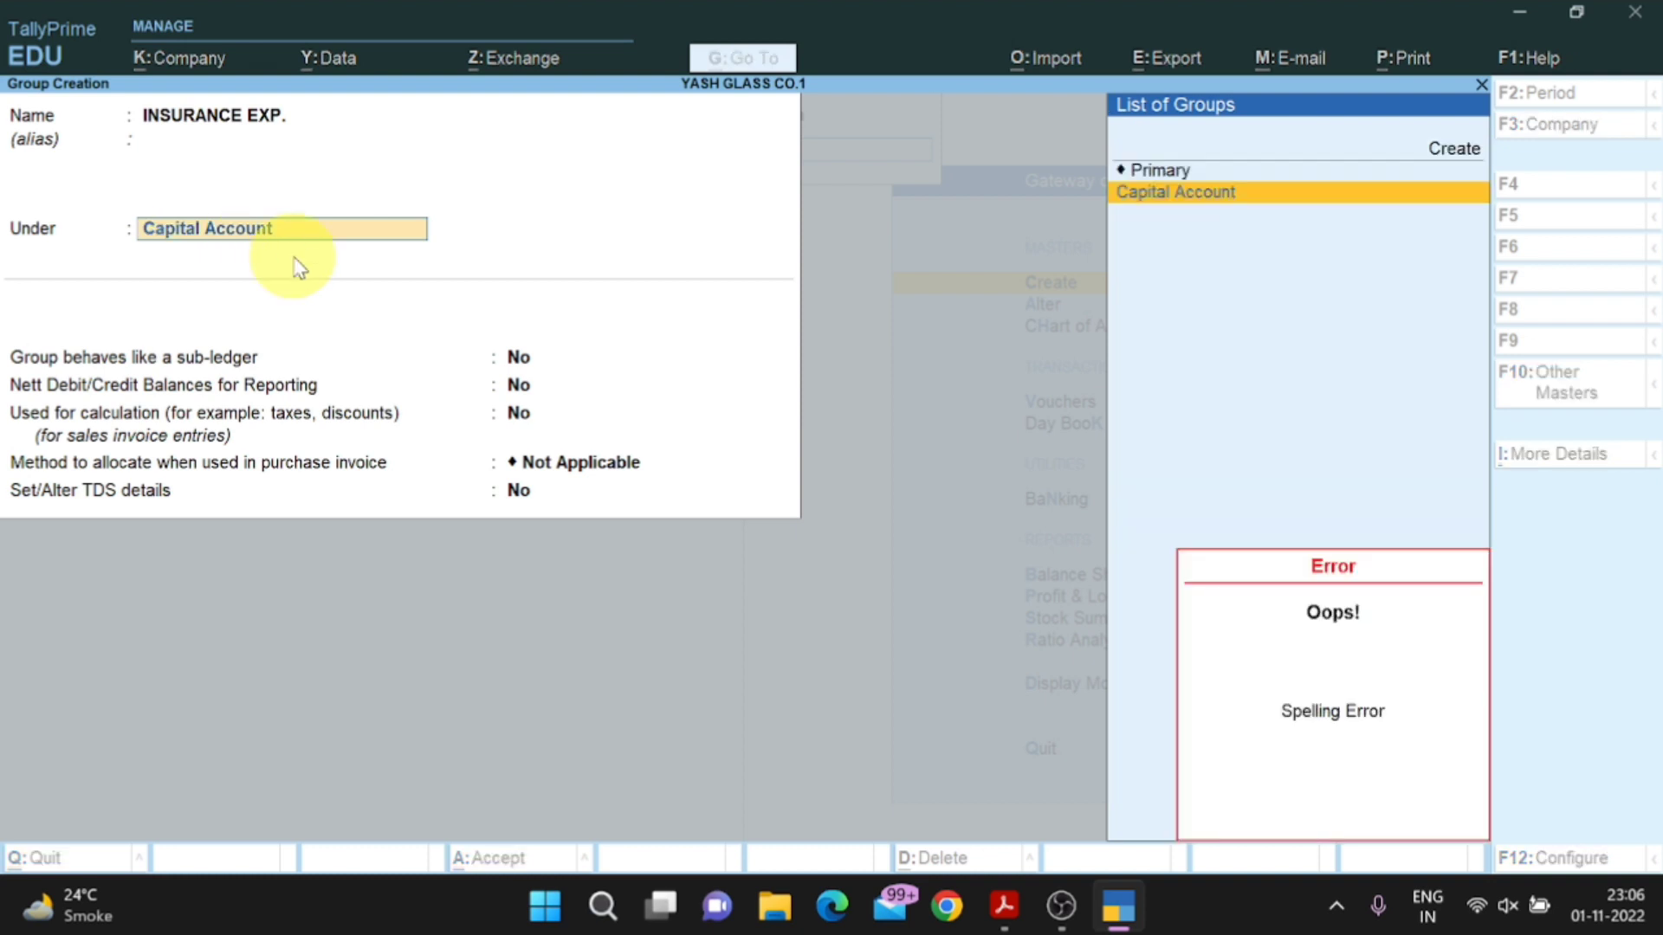
key("BackSpace")
key("BackSpace")
key("BackSpace")
key("BackSpace")
key("BackSpace")
key("BackSpace")
key("BackSpace")
key("BackSpace")
key("BackSpace")
key("BackSpace")
key("BackSpace")
key("BackSpace")
key("BackSpace")
key("BackSpace")
key("BackSpace")
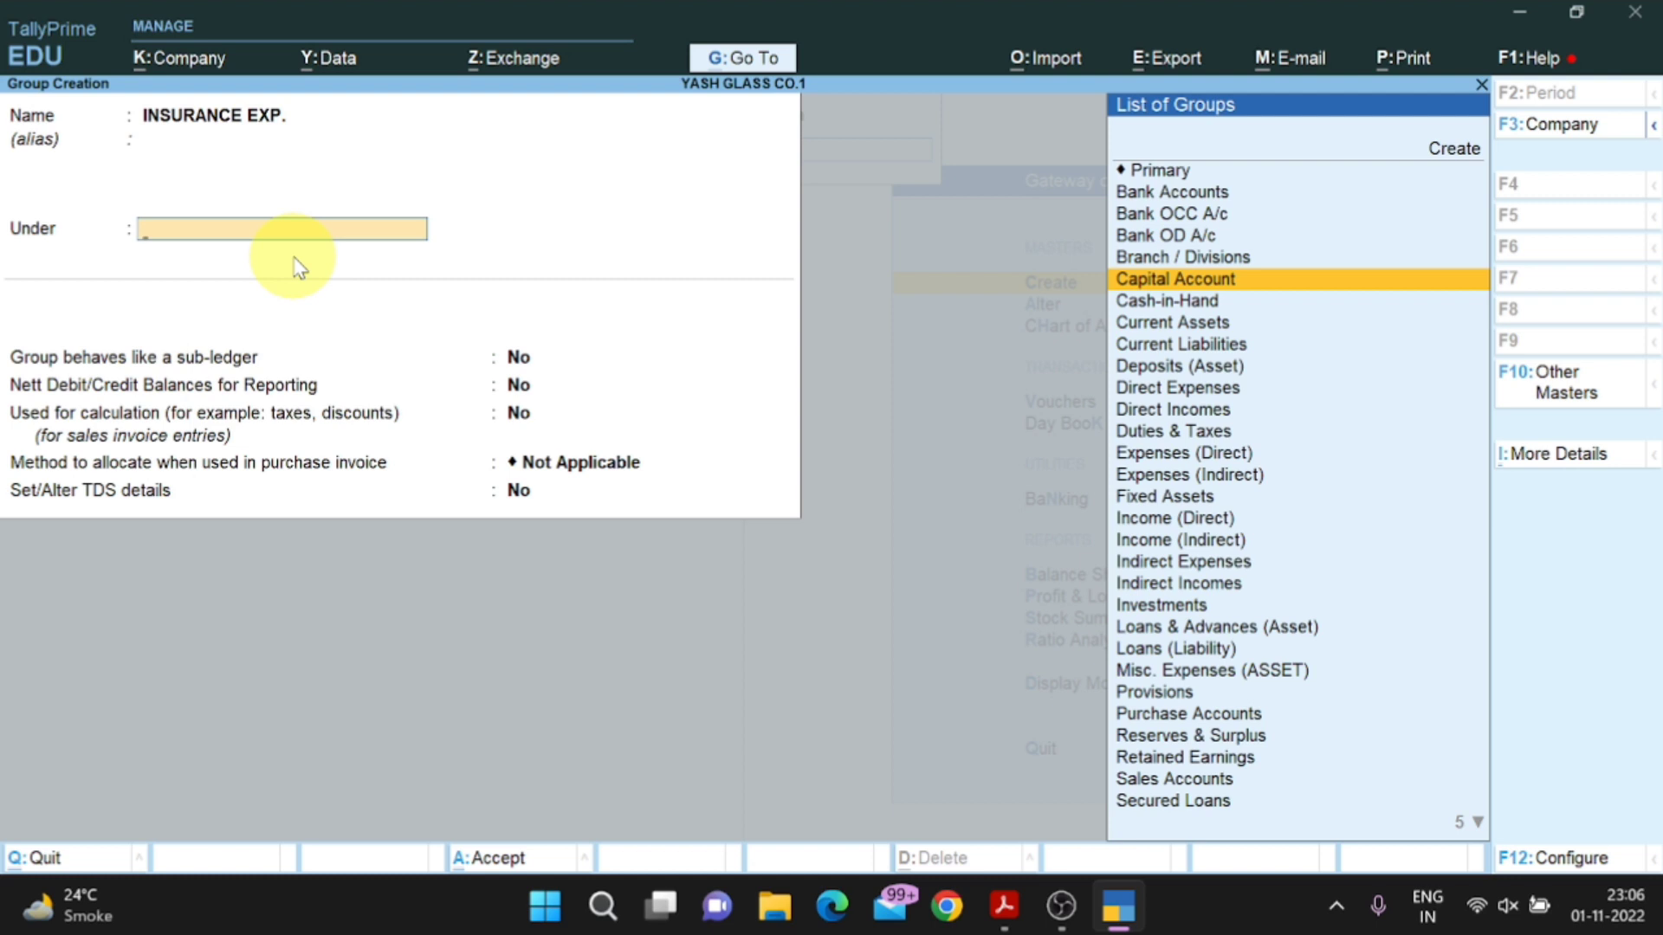
type("IND")
key("Up")
key("Up")
key("Up")
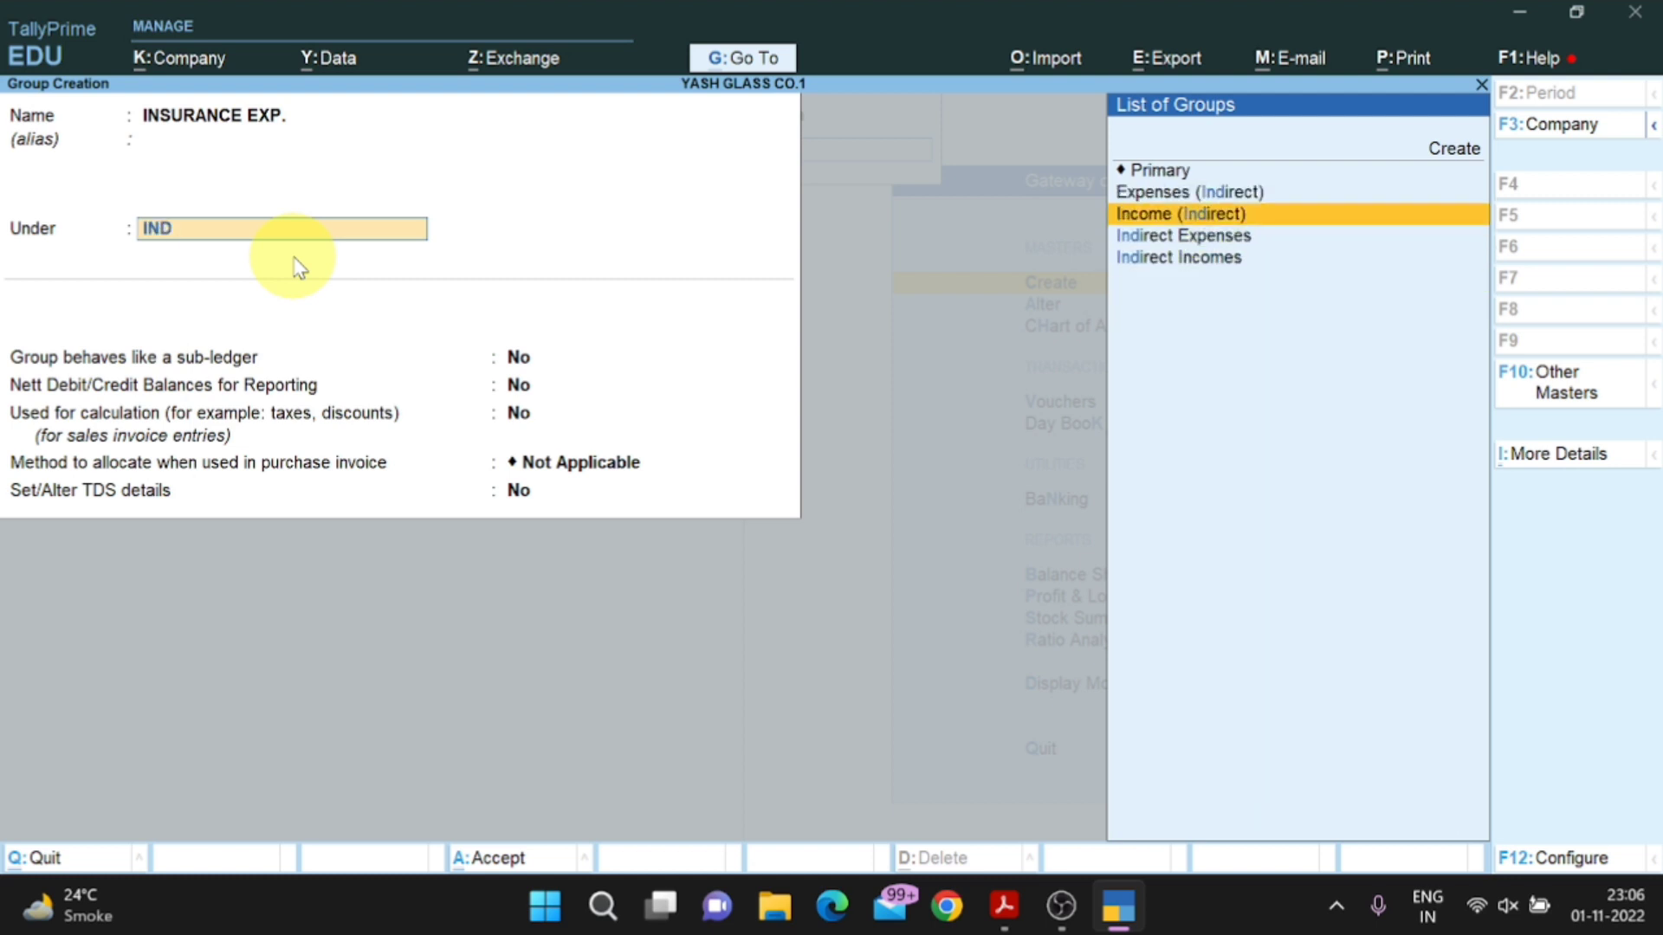
key("Down")
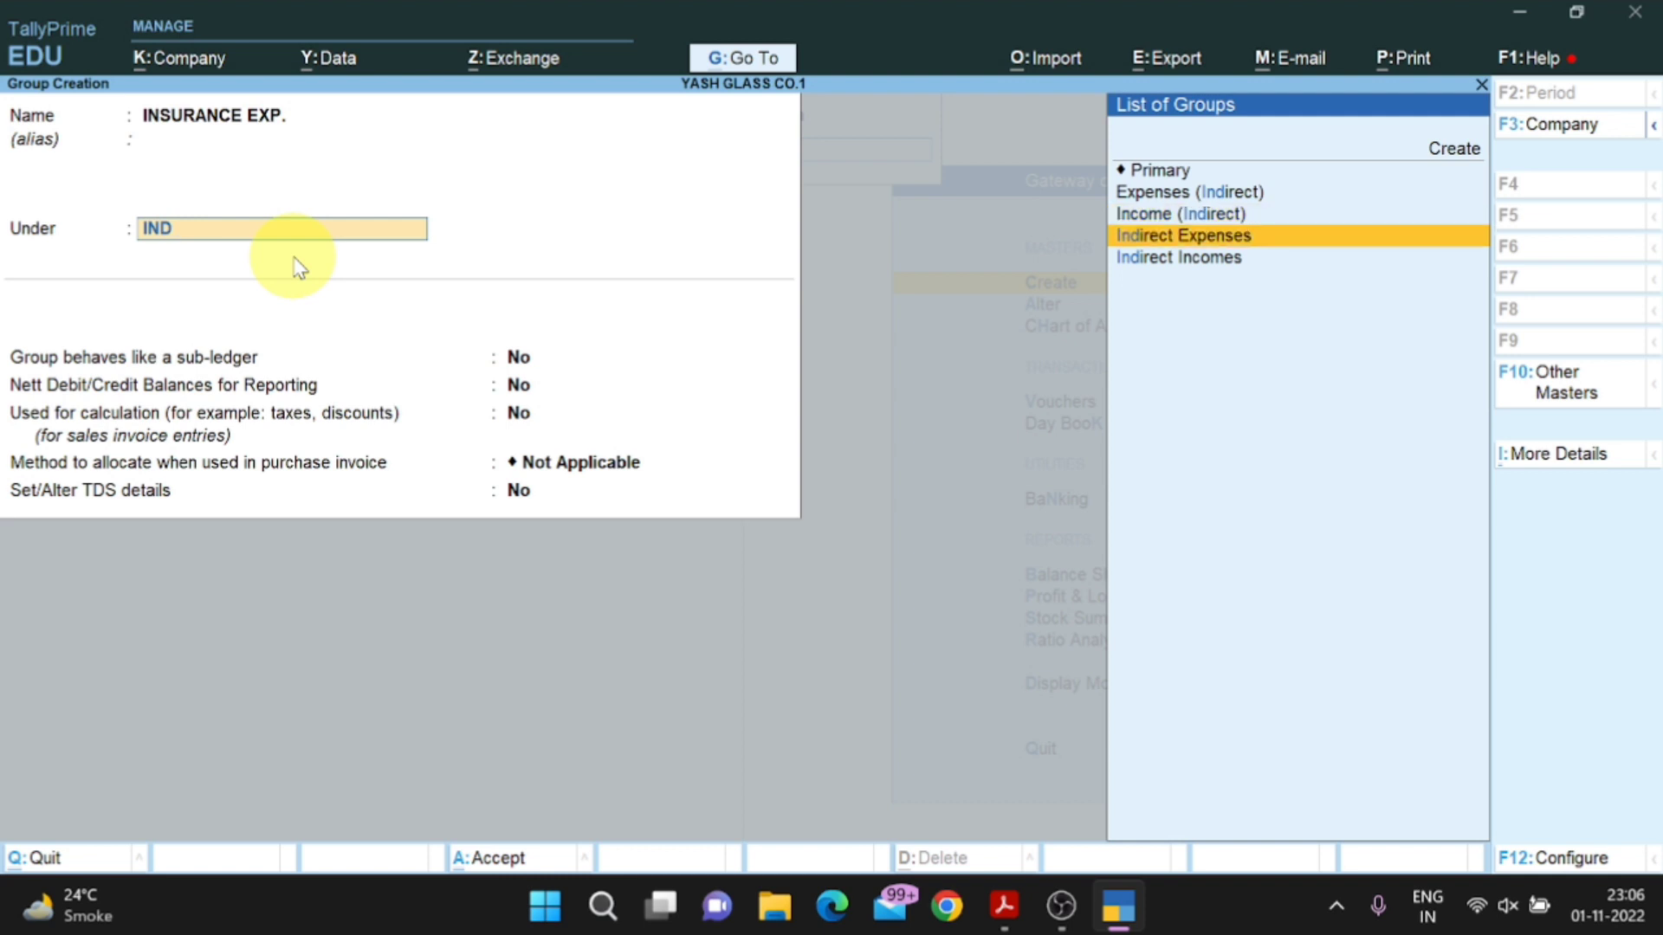
left_click(1228, 243)
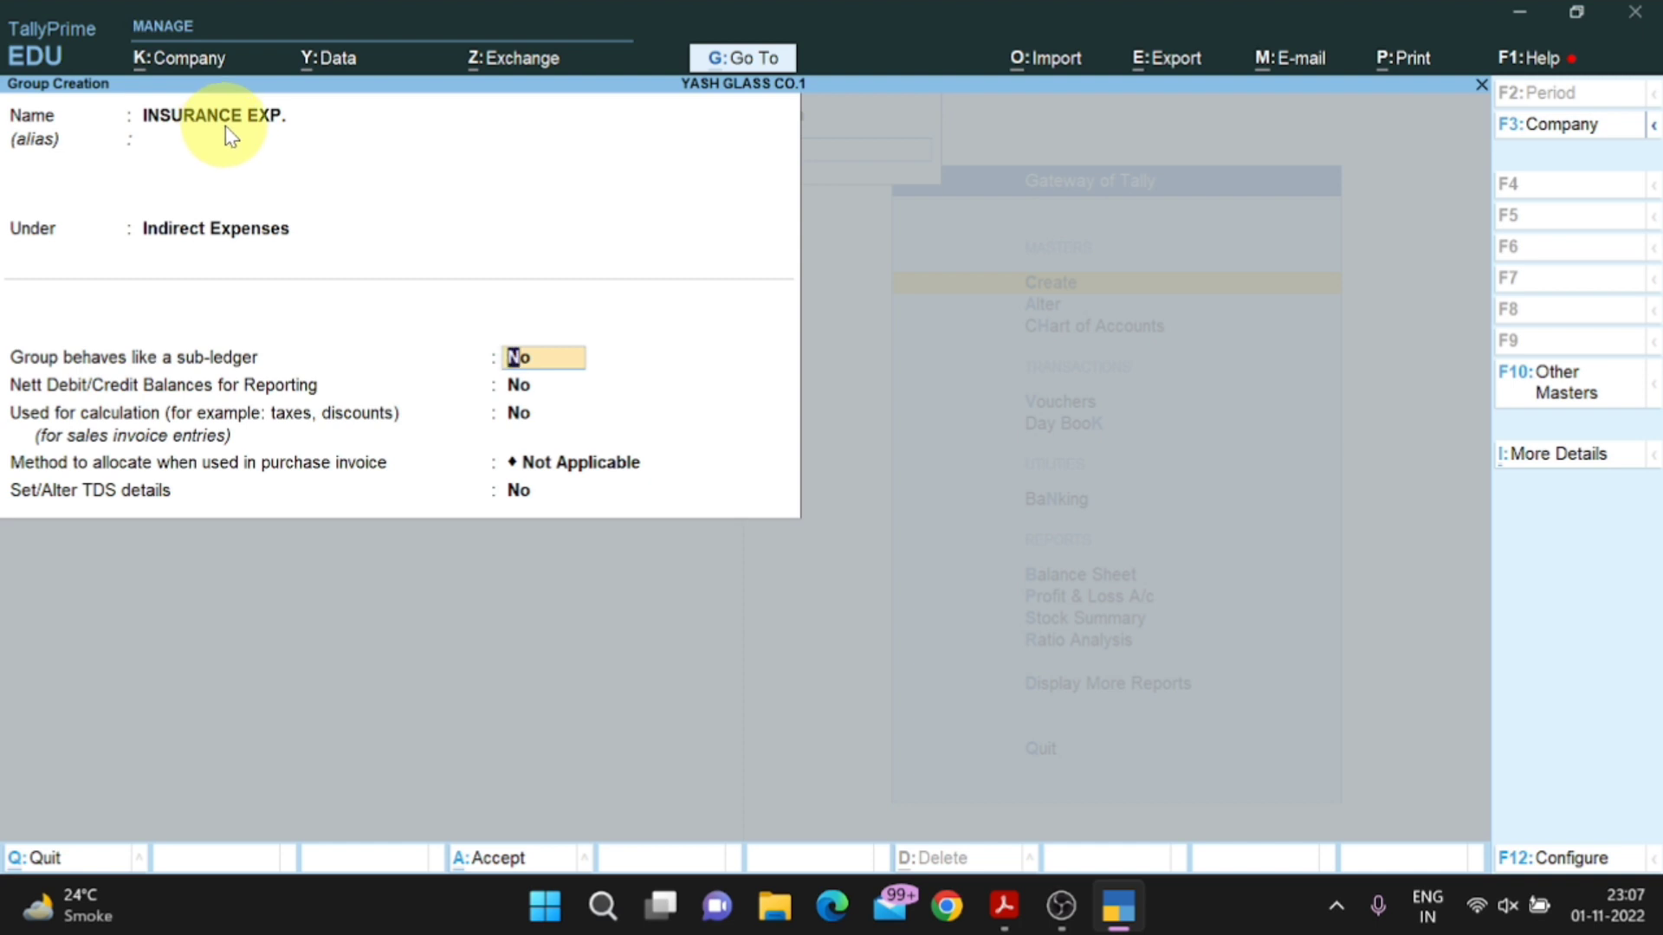
Check the Group-1 entries in SHEET-1.pdf in Acrobat Reader, return to TallyPrime and save the INSURANCE EXP. group with its default options.
key("alt+Tab")
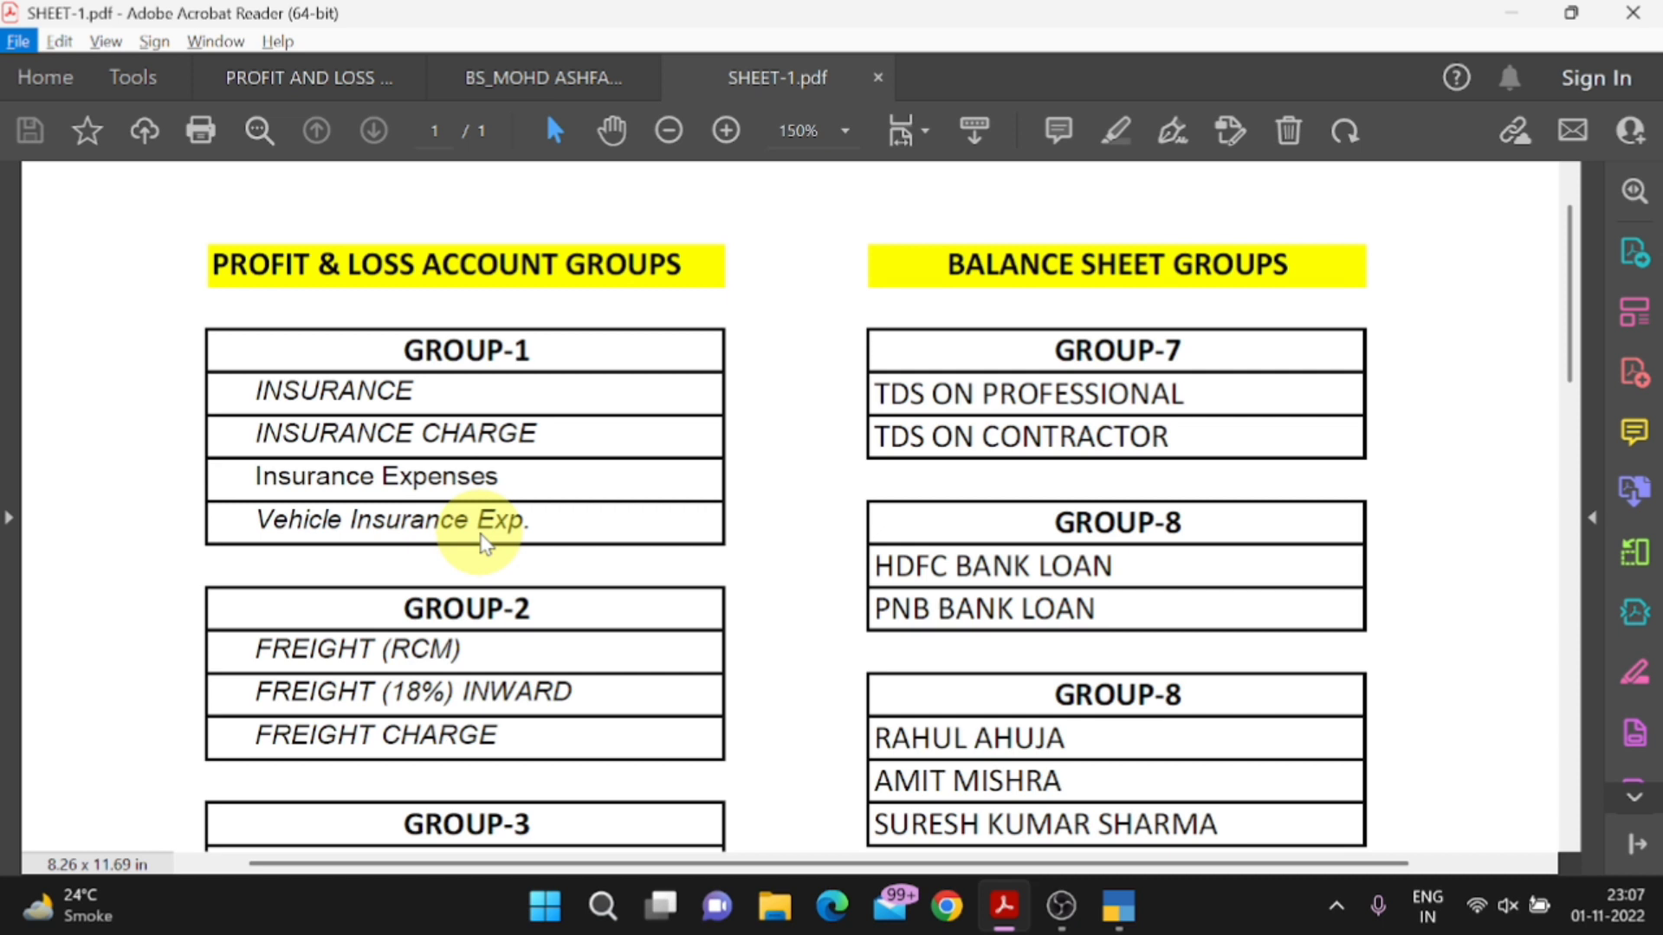
key("alt+Tab")
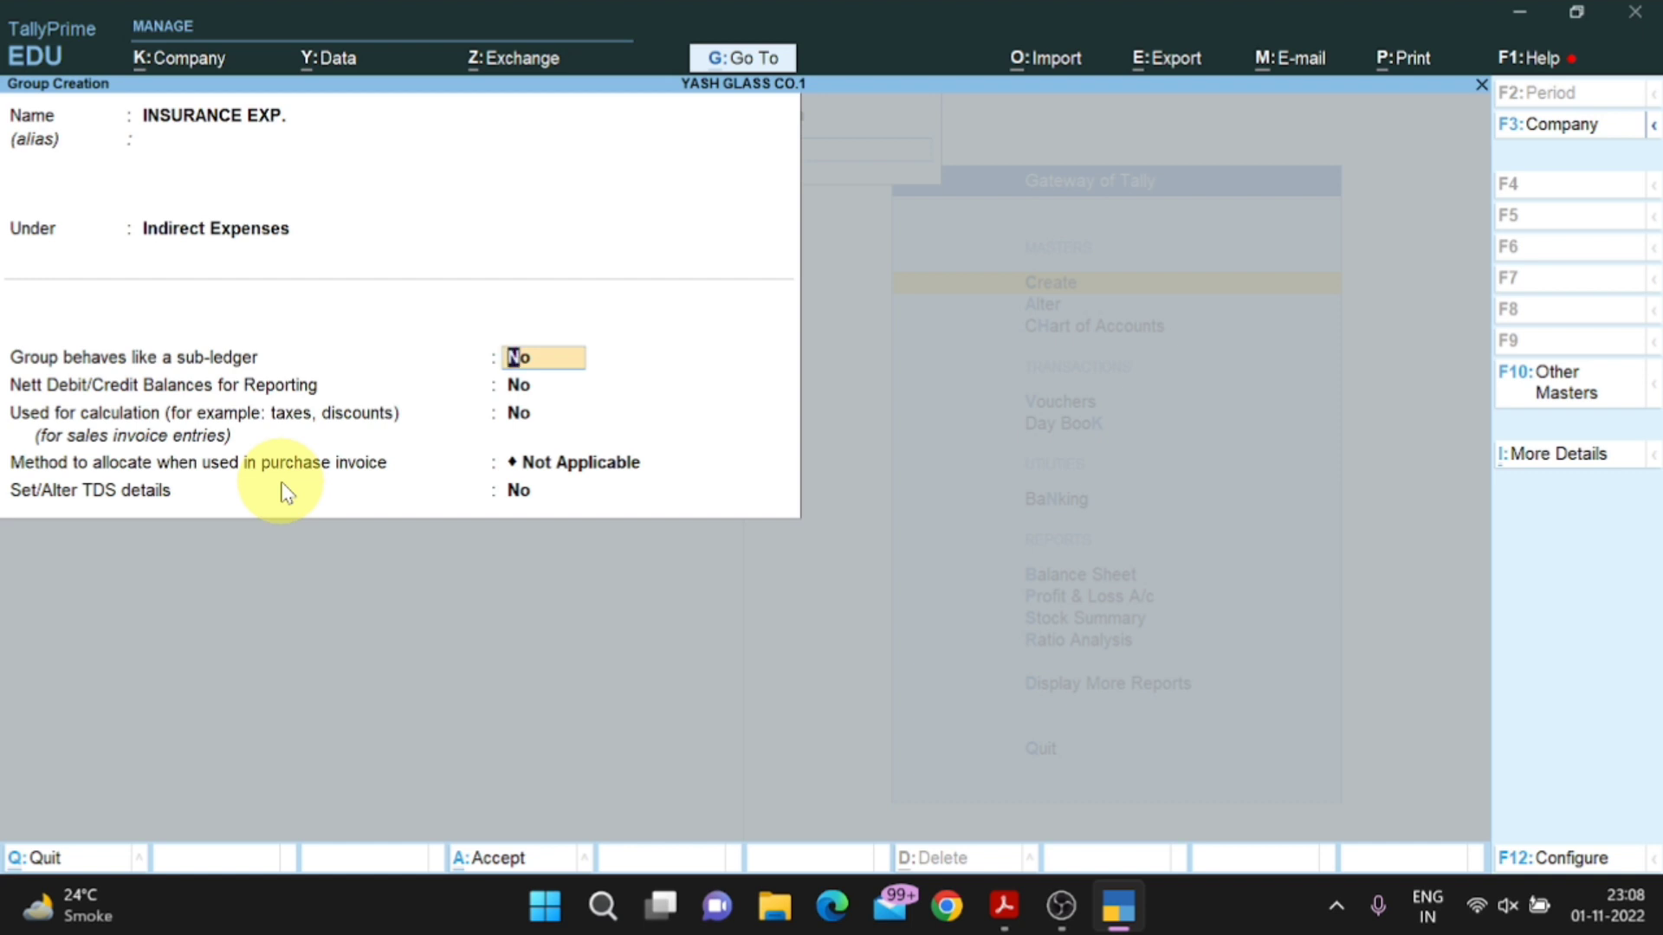
left_click(586, 476)
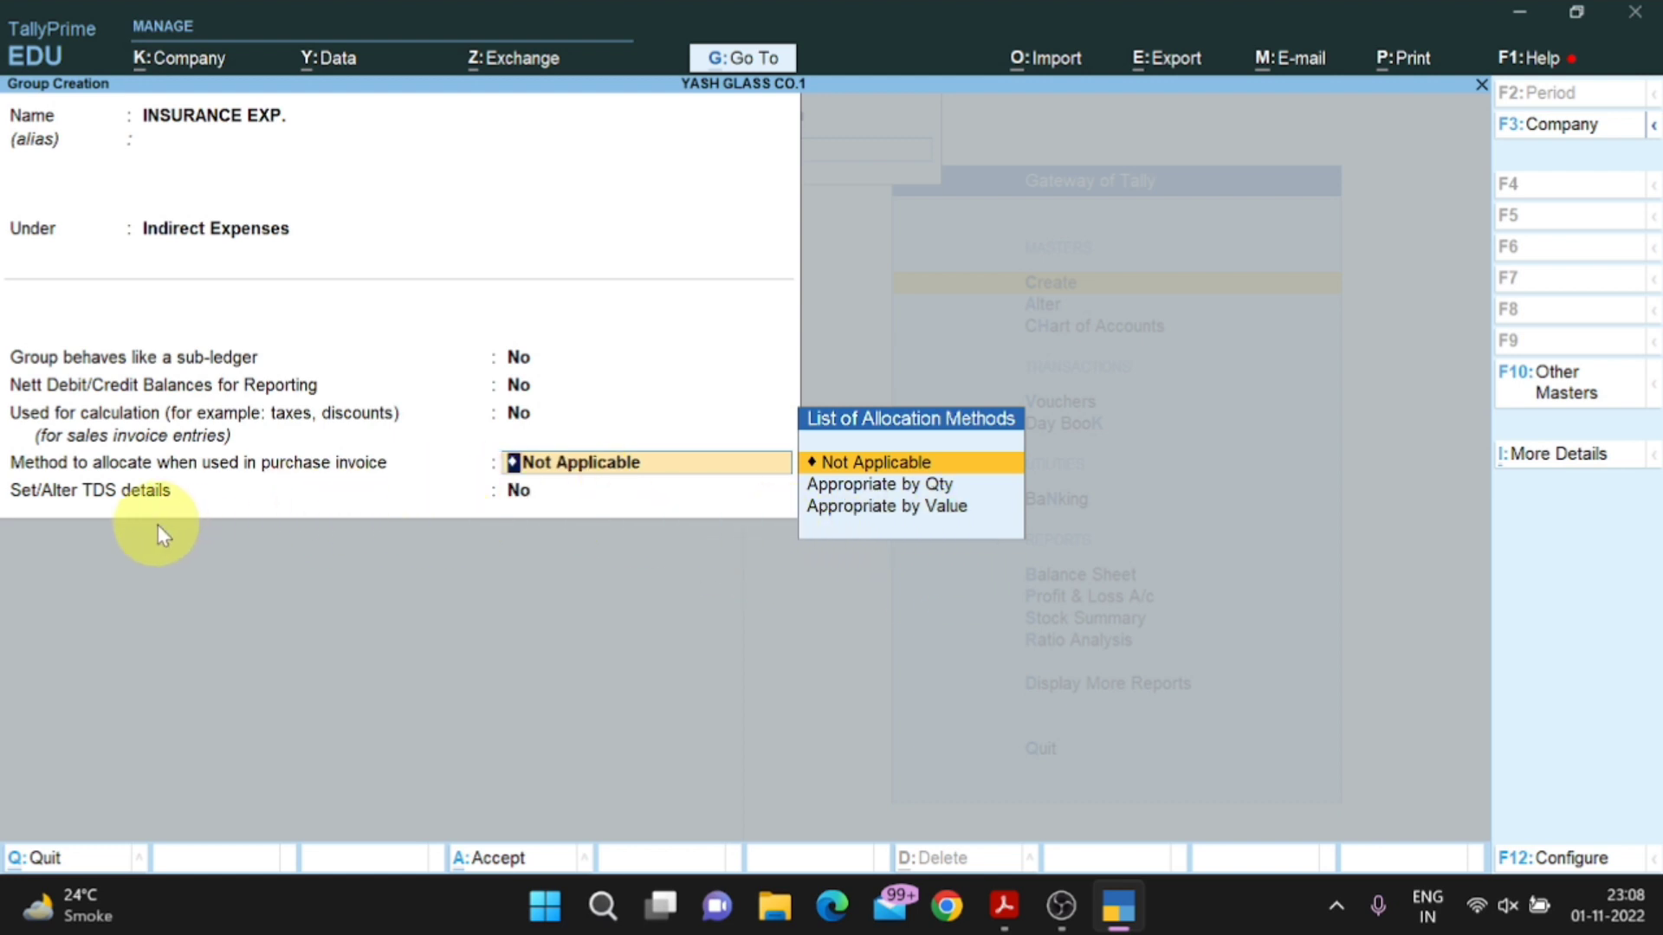
key("Return")
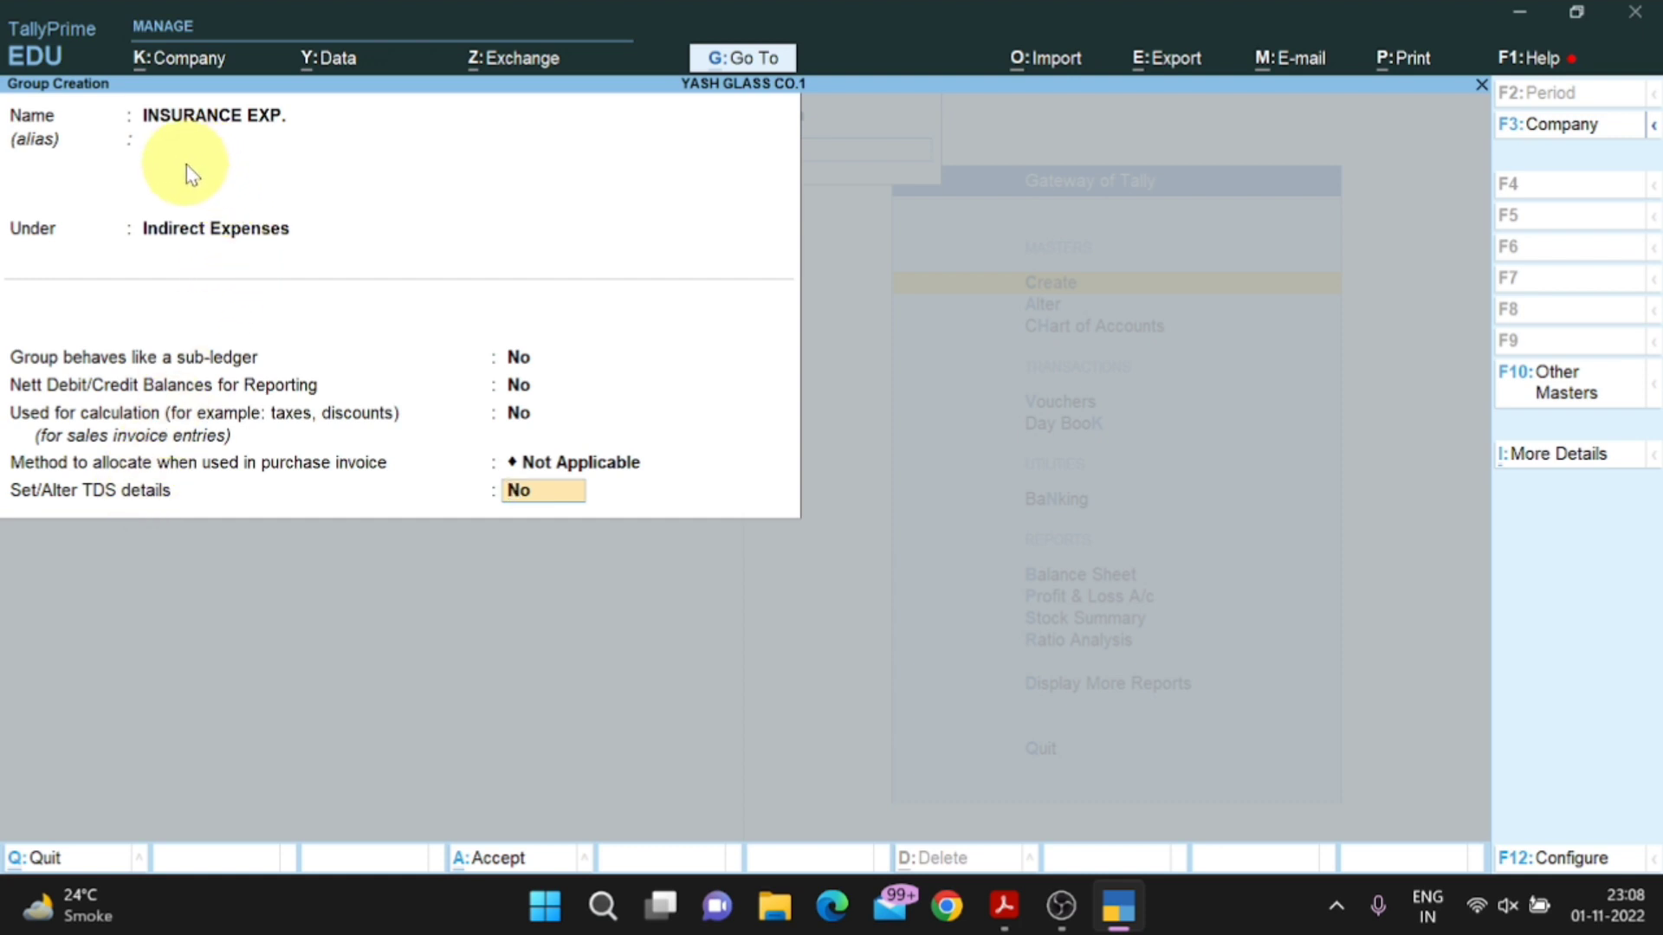
key("Return")
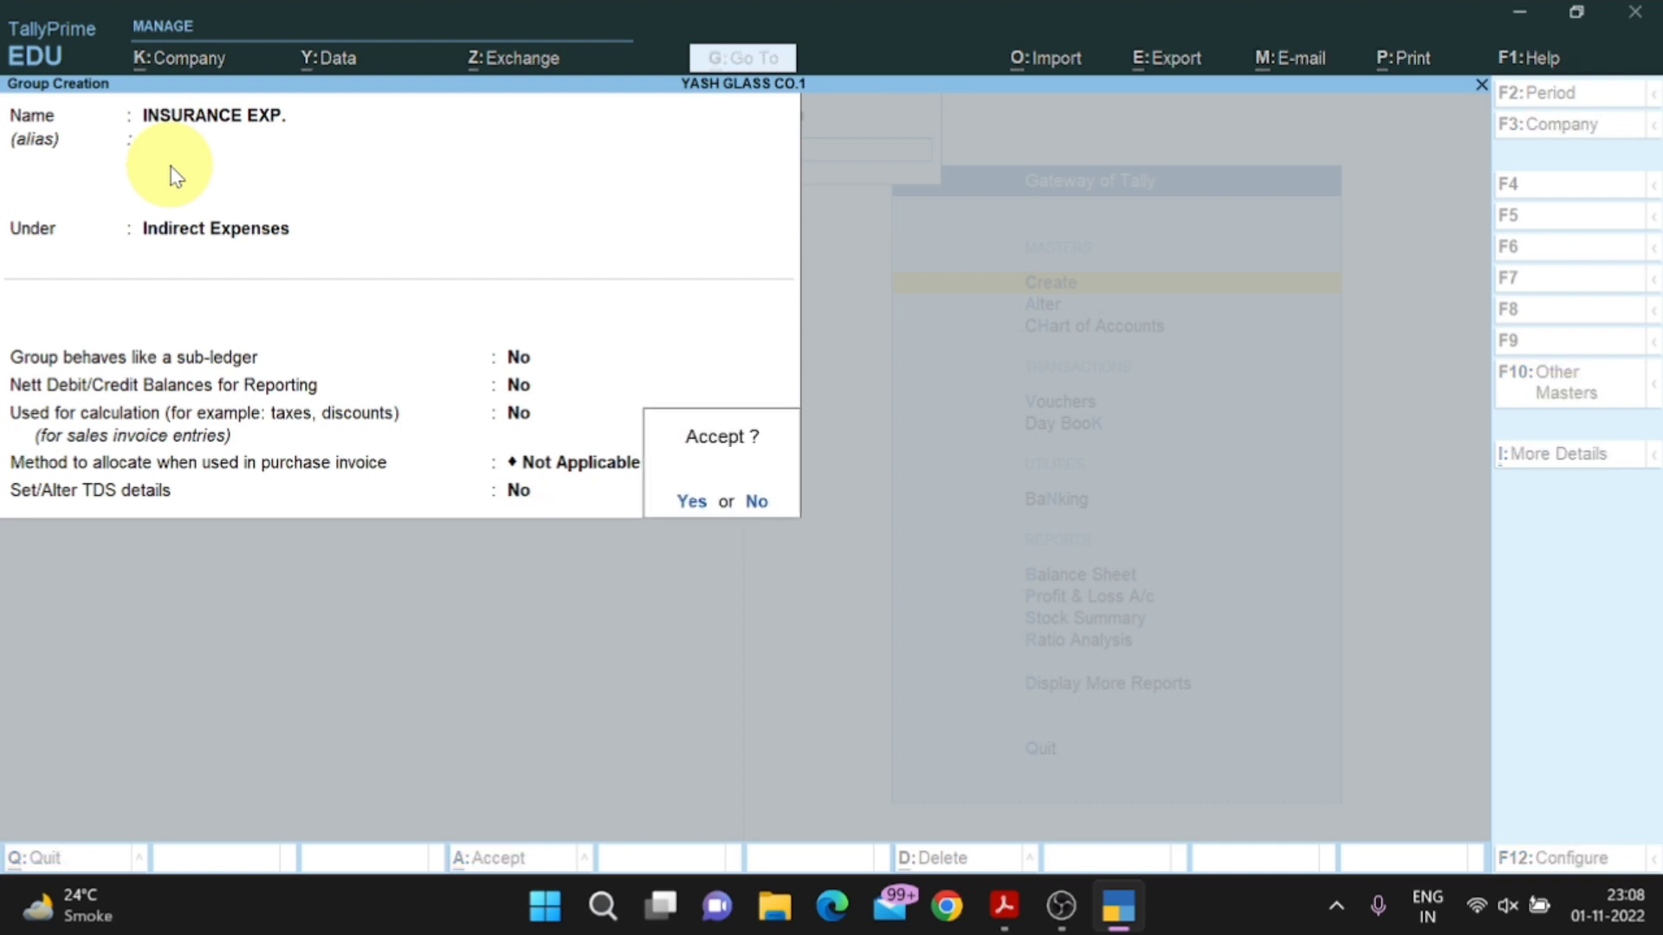
key("Return")
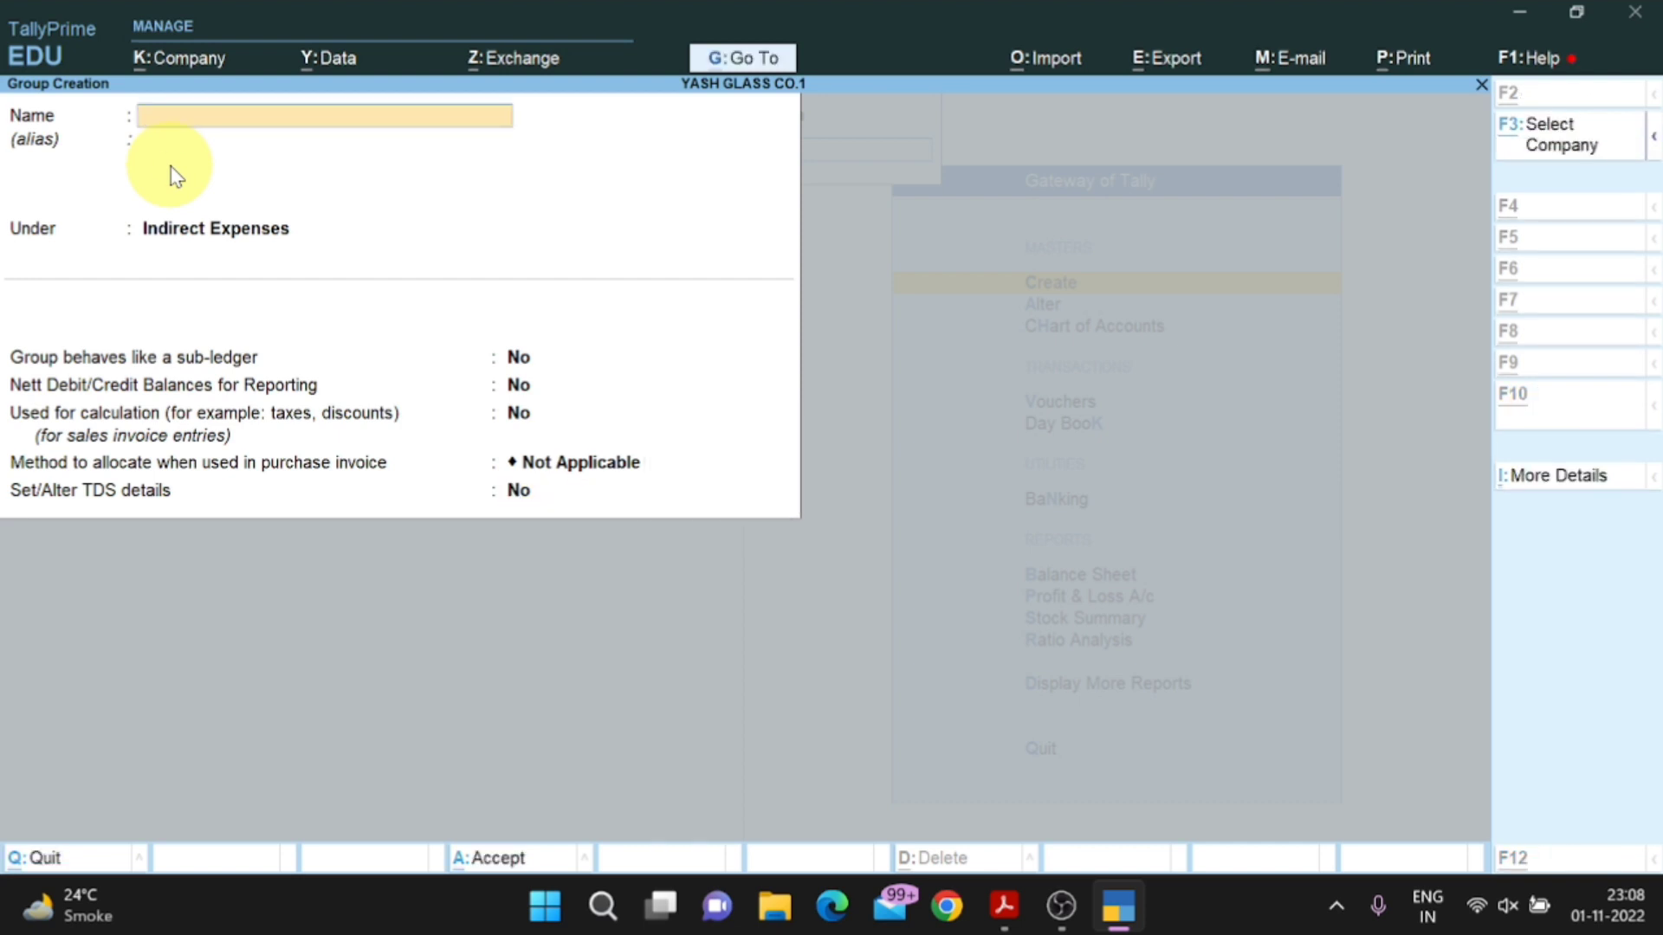
Consult Group-2 in SHEET-1.pdf in Acrobat Reader, return to TallyPrime and name the next group FREIGHT INWARD without an alias.
key("alt+Tab")
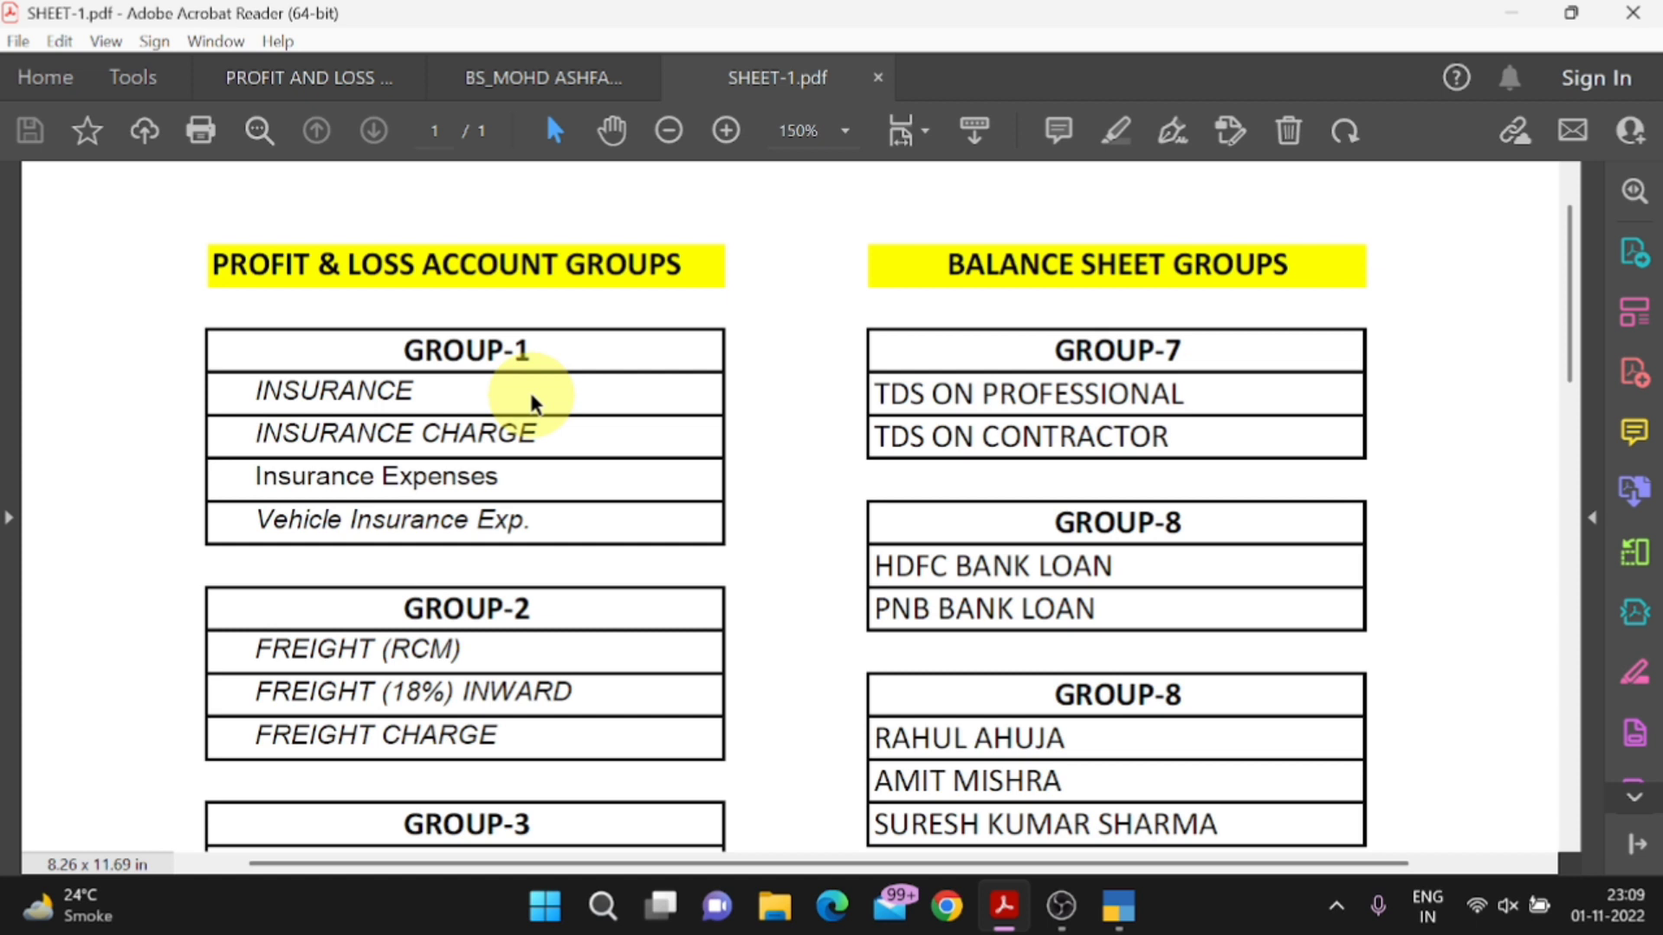
scroll(524, 398, "down", 2)
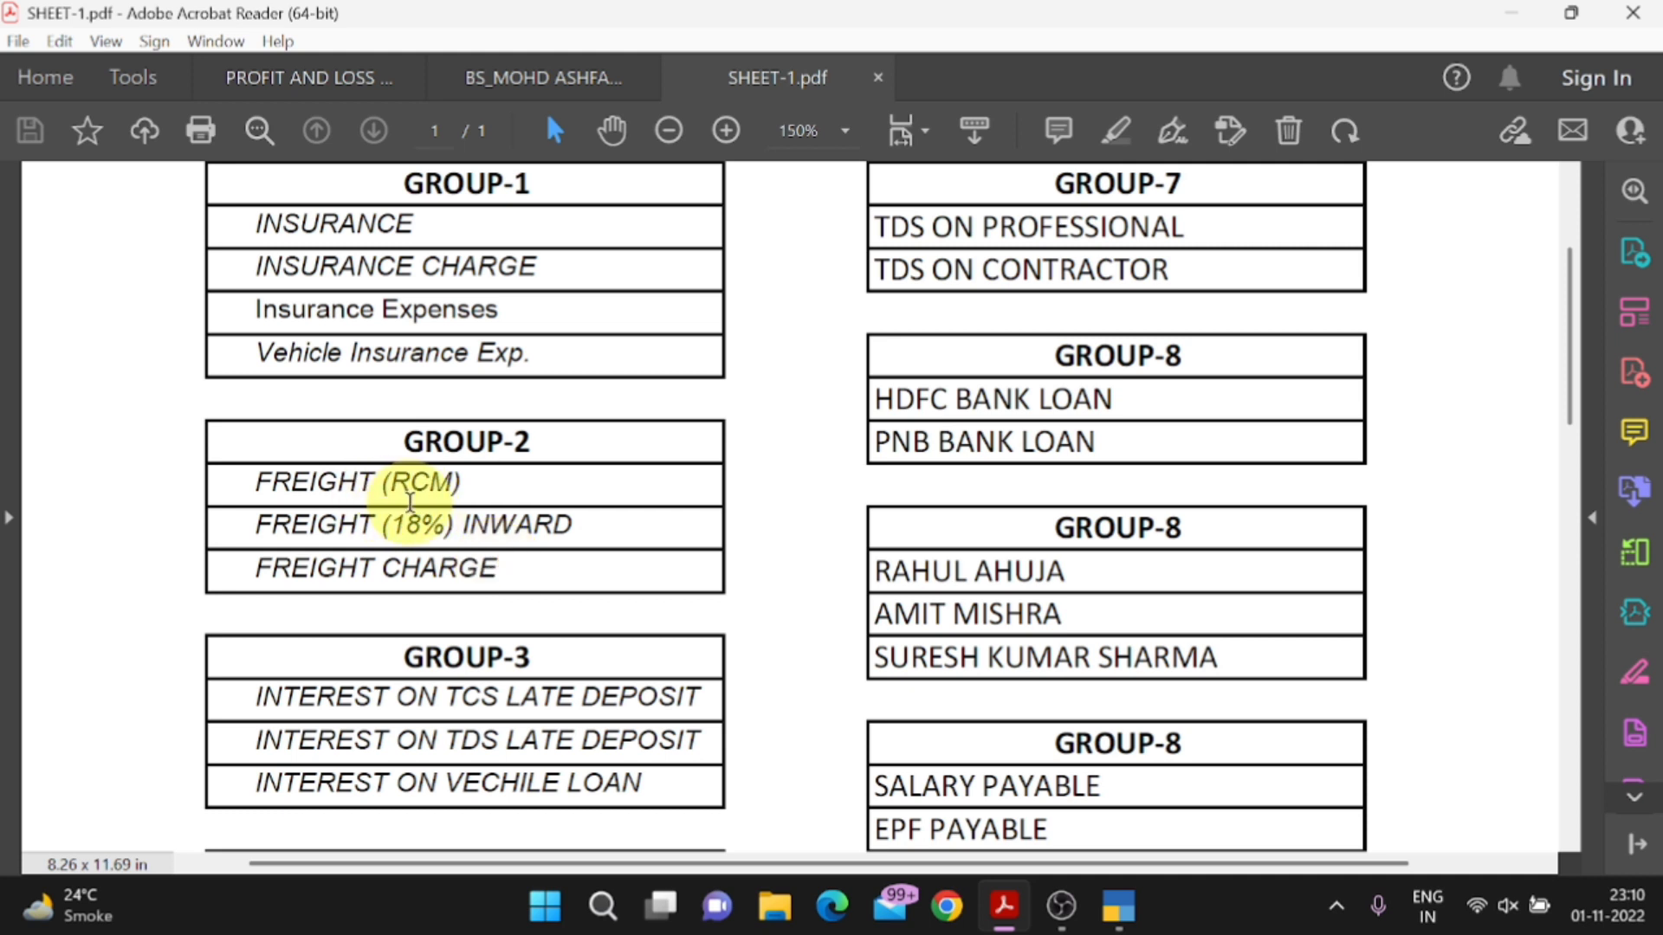
left_click(525, 559)
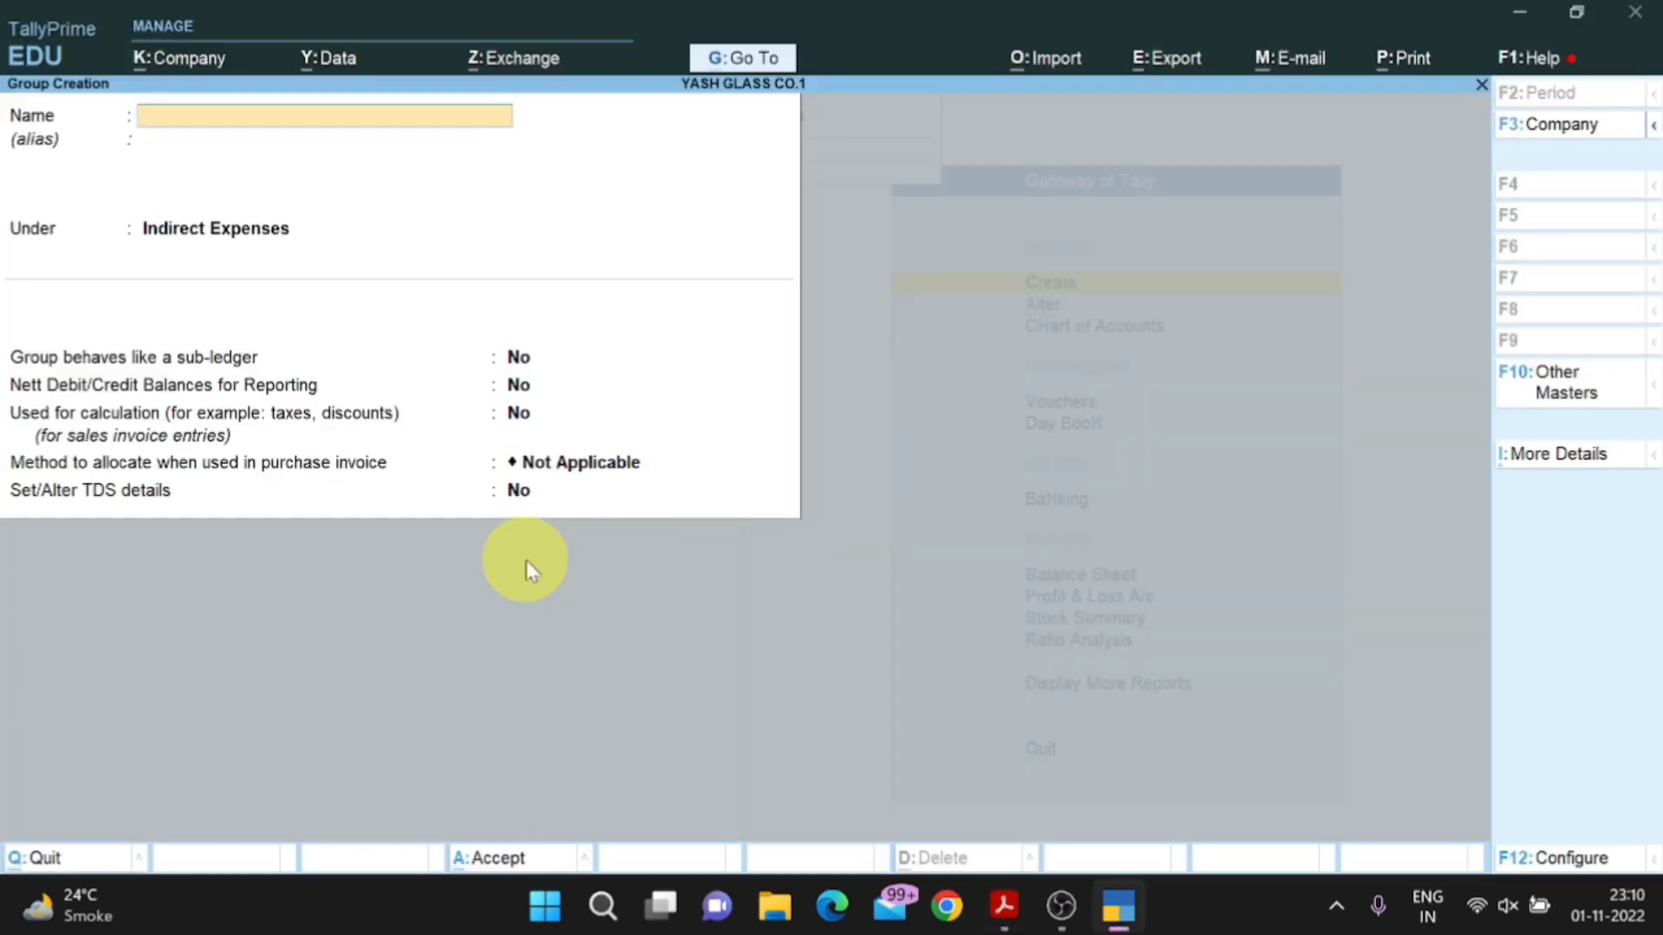
type("FRIGHT")
key("BackSpace")
key("BackSpace")
key("BackSpace")
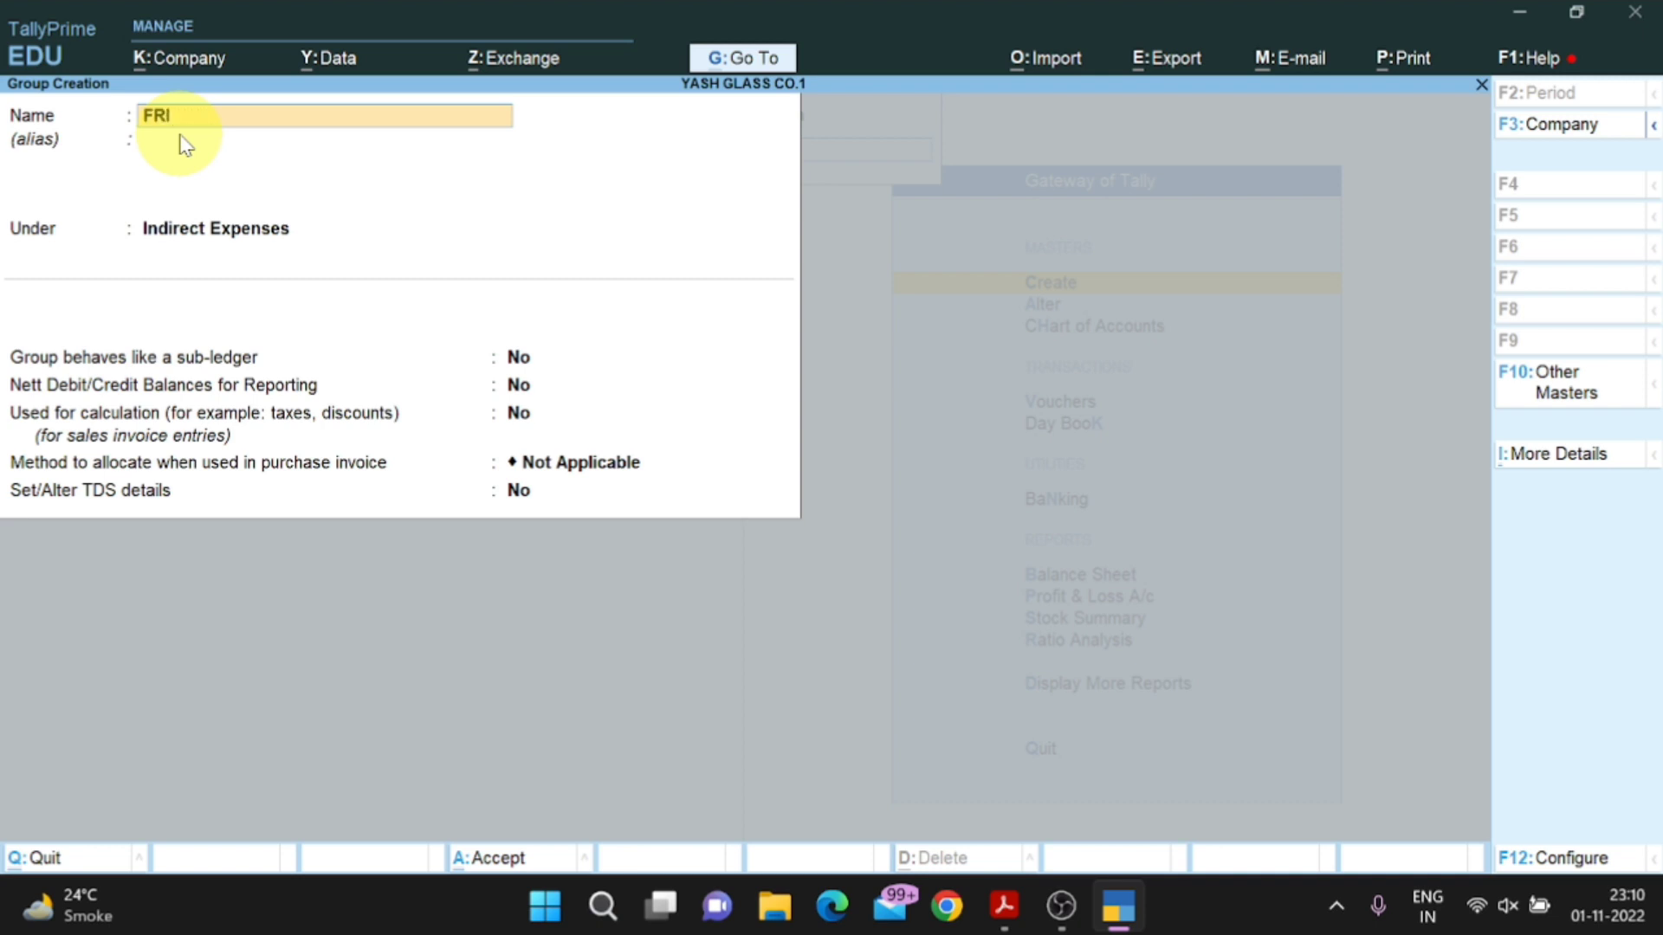
type("EIGHT INWARD")
key("Return")
key("Return")
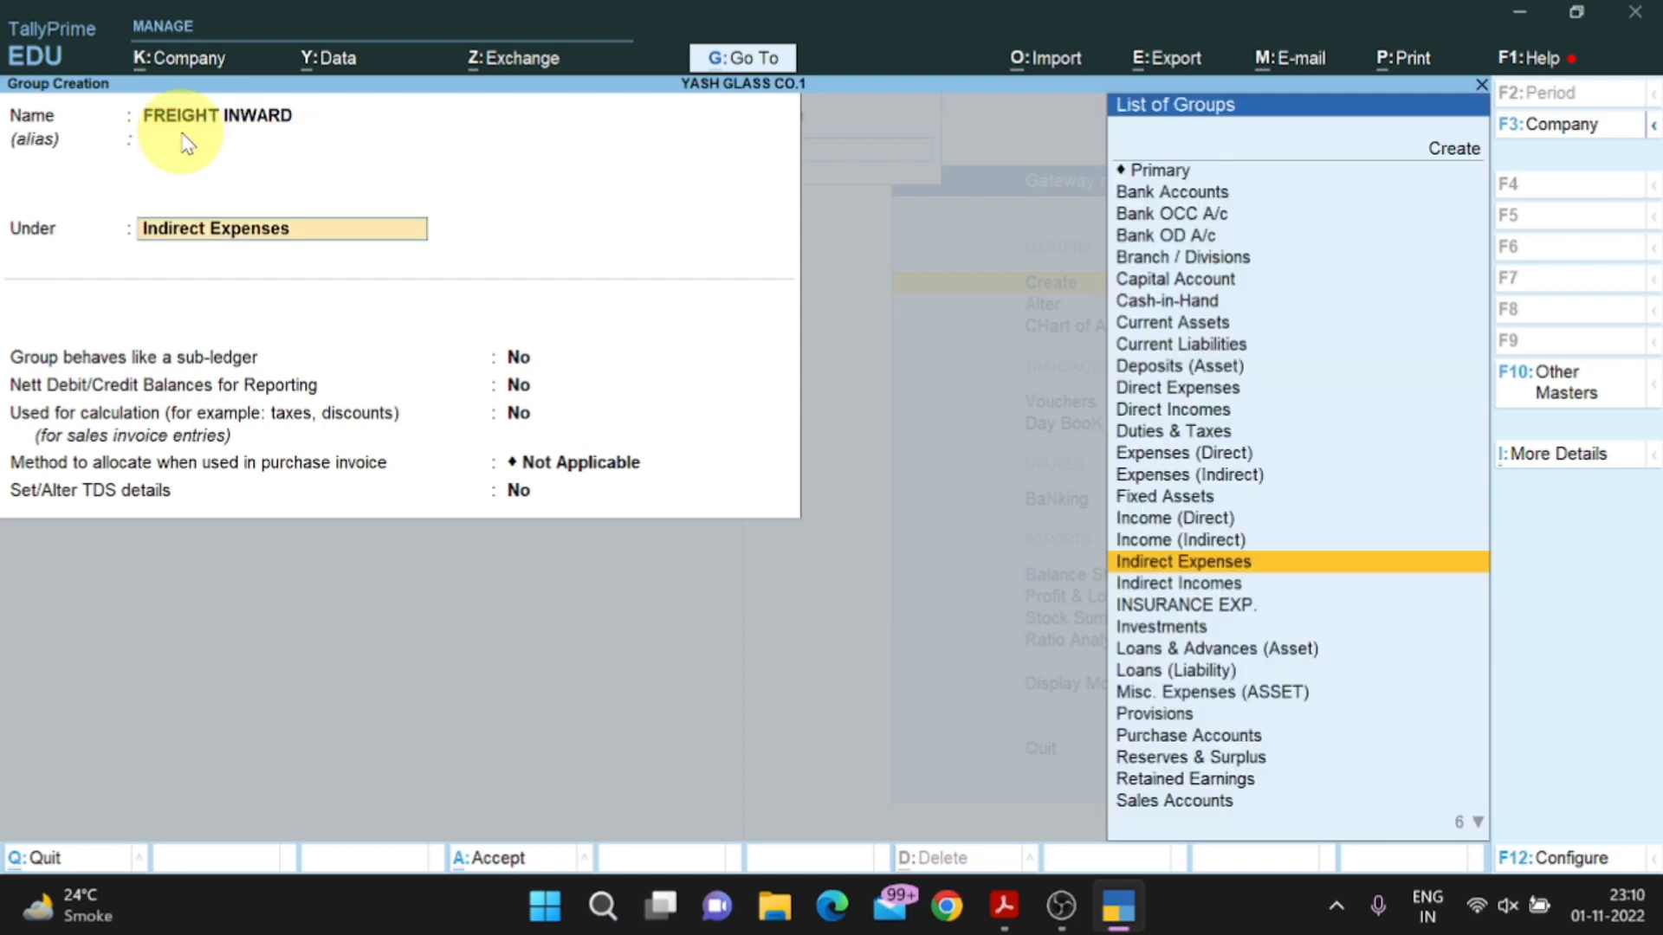
Place FREIGHT INWARD under Direct Expenses and save the group with its default options.
type("DIREC")
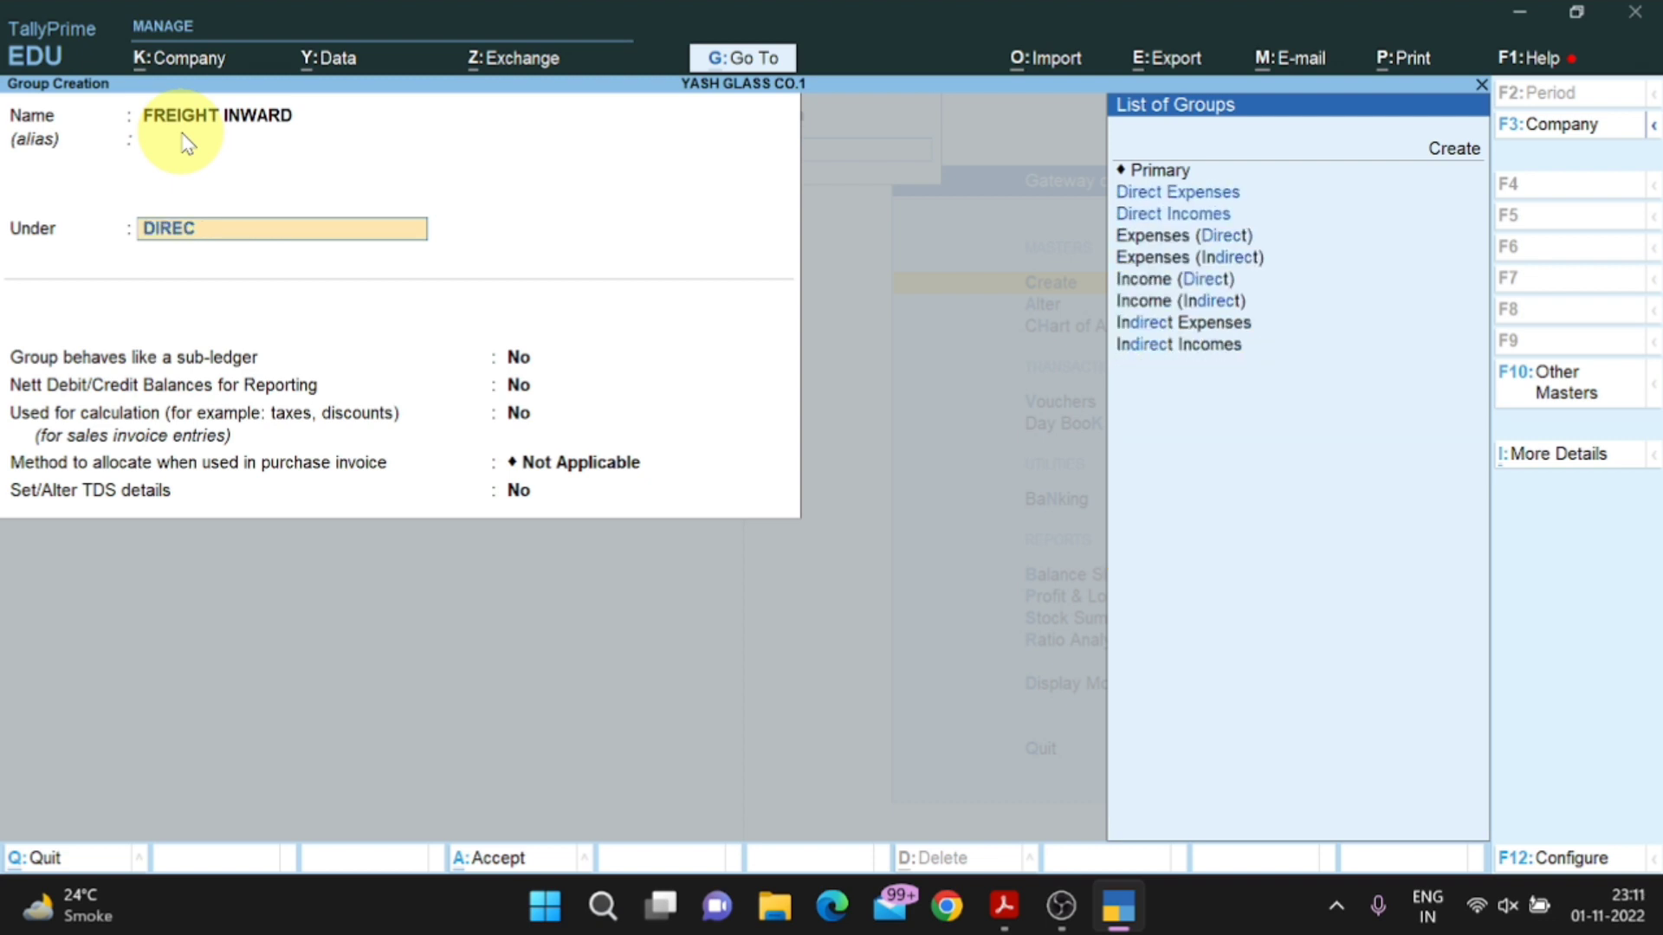
key("Down")
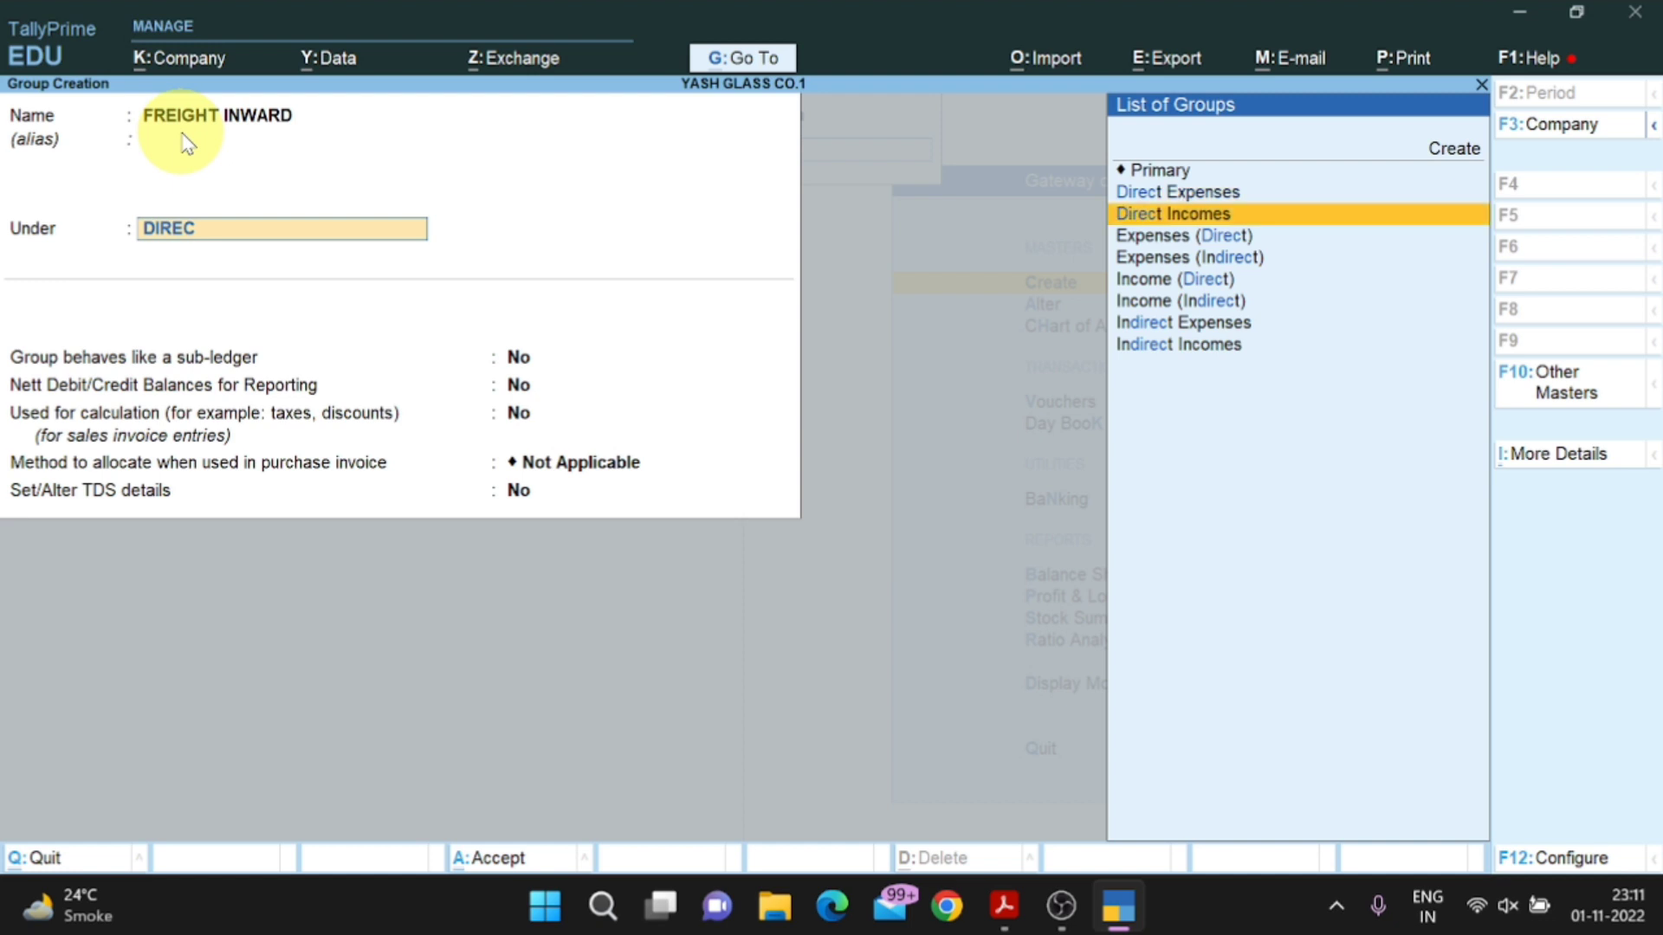
key("Up")
key("Return")
key("Return")
key("Return")
key("Return")
key("Return")
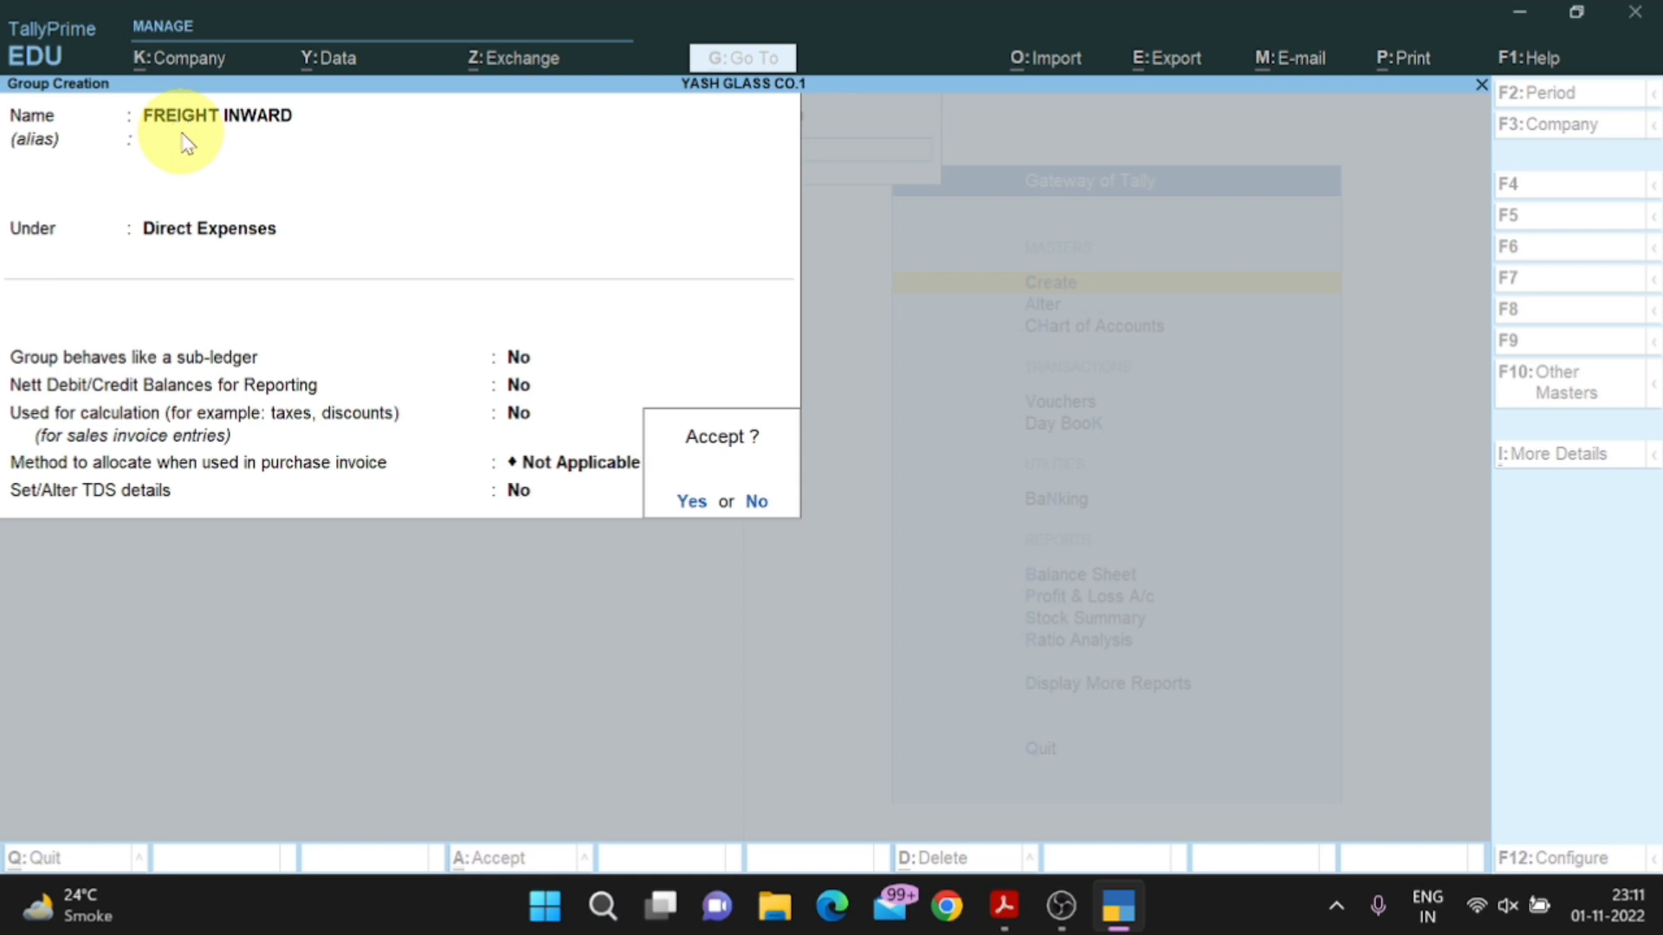
key("Return")
Consult Group-3 in SHEET-1.pdf in Acrobat Reader, return to TallyPrime and name the next group INTEREST PAID without an alias.
key("alt+Tab")
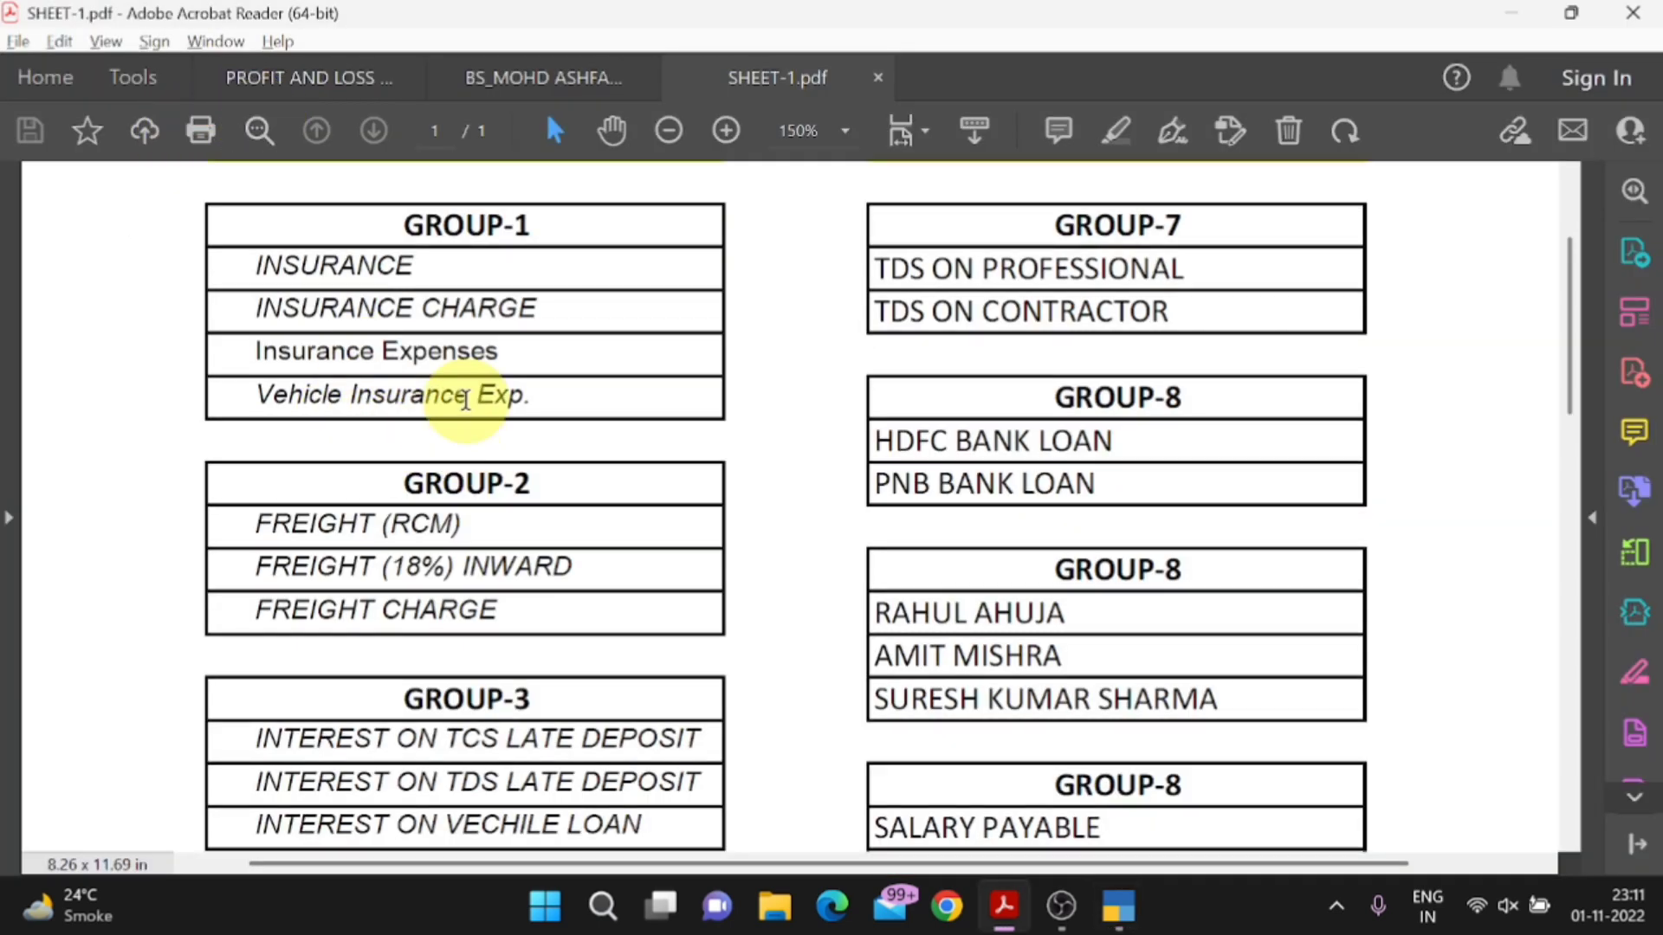
scroll(459, 403, "down", 1)
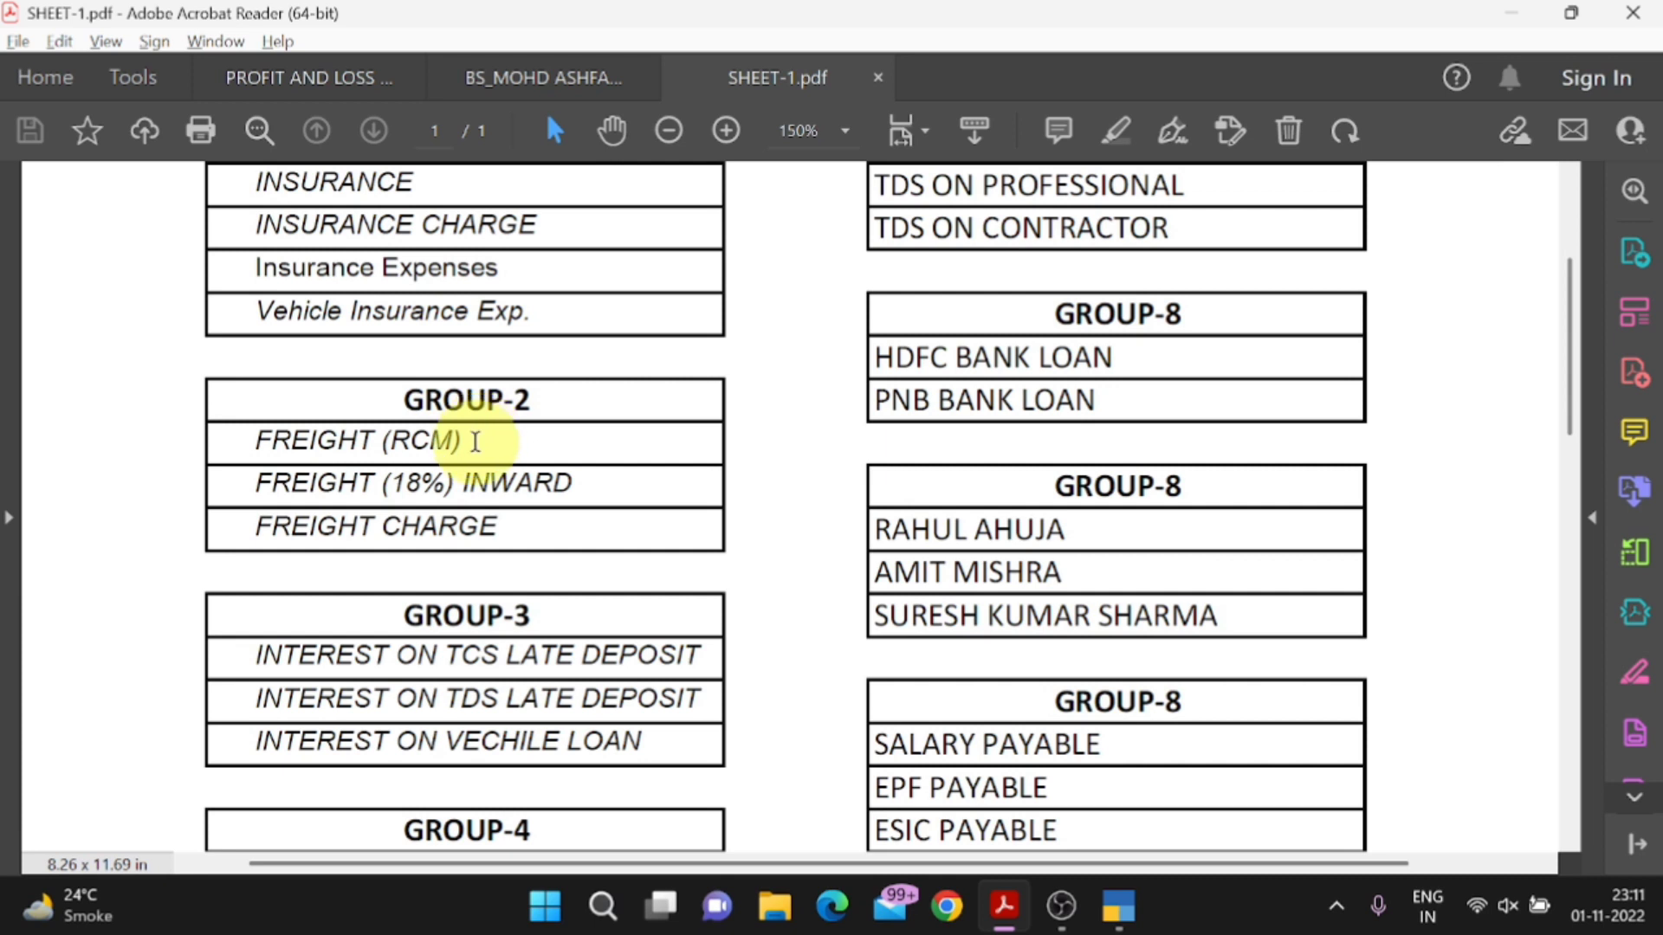
scroll(475, 442, "down", 5)
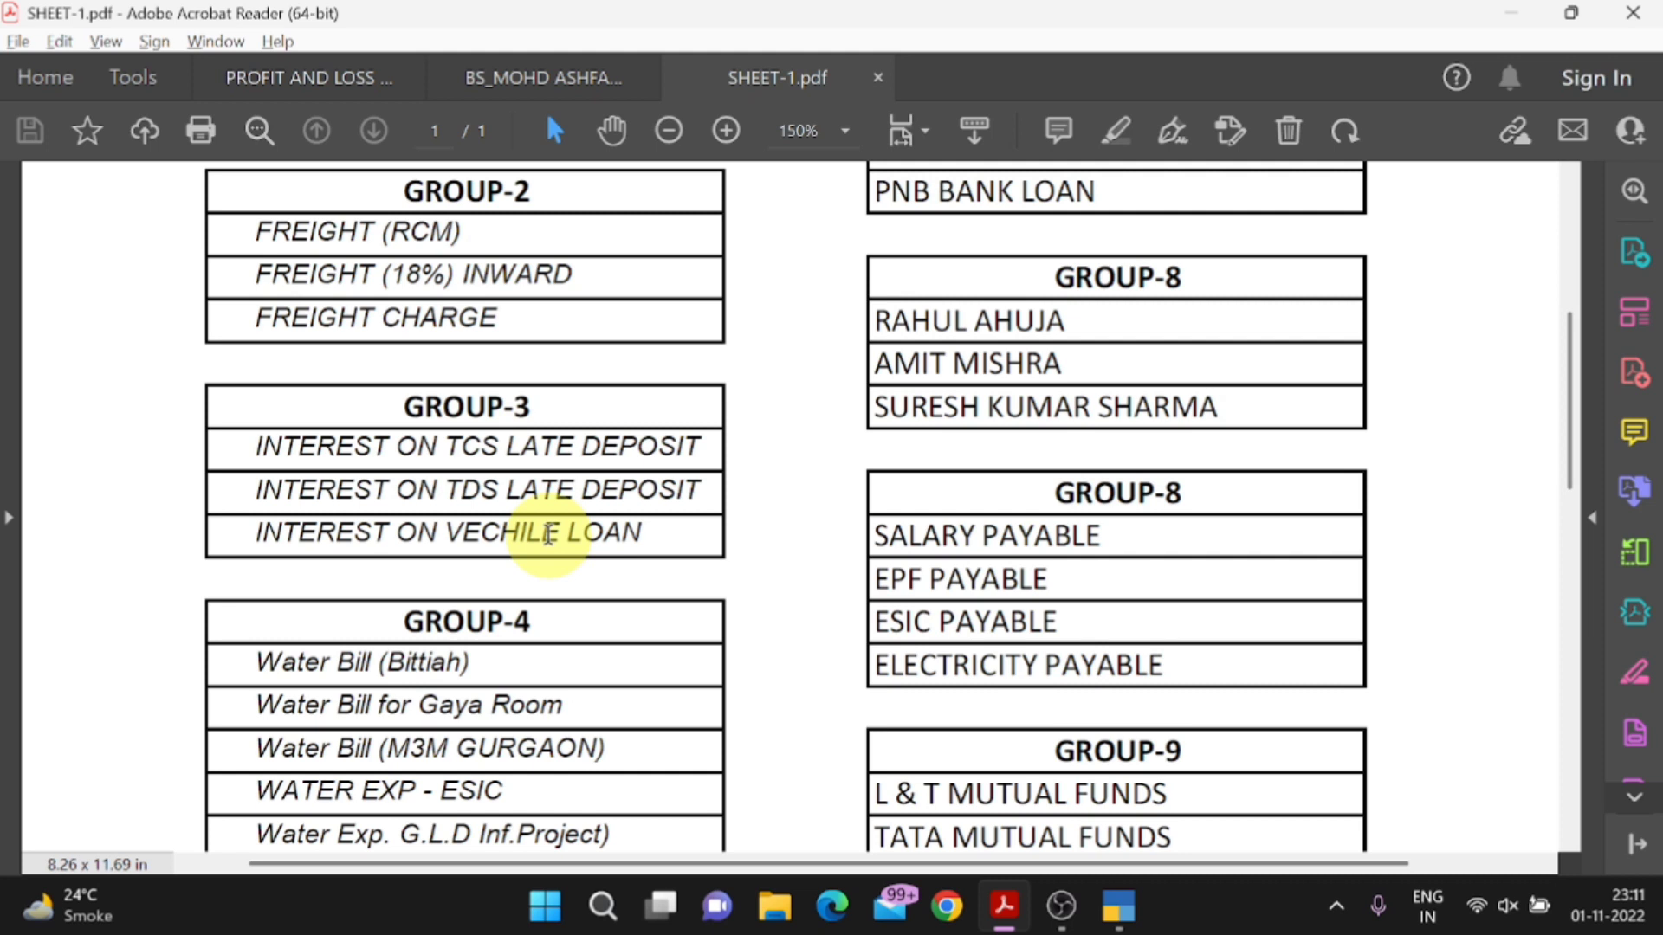
key("alt+Tab")
type("IN")
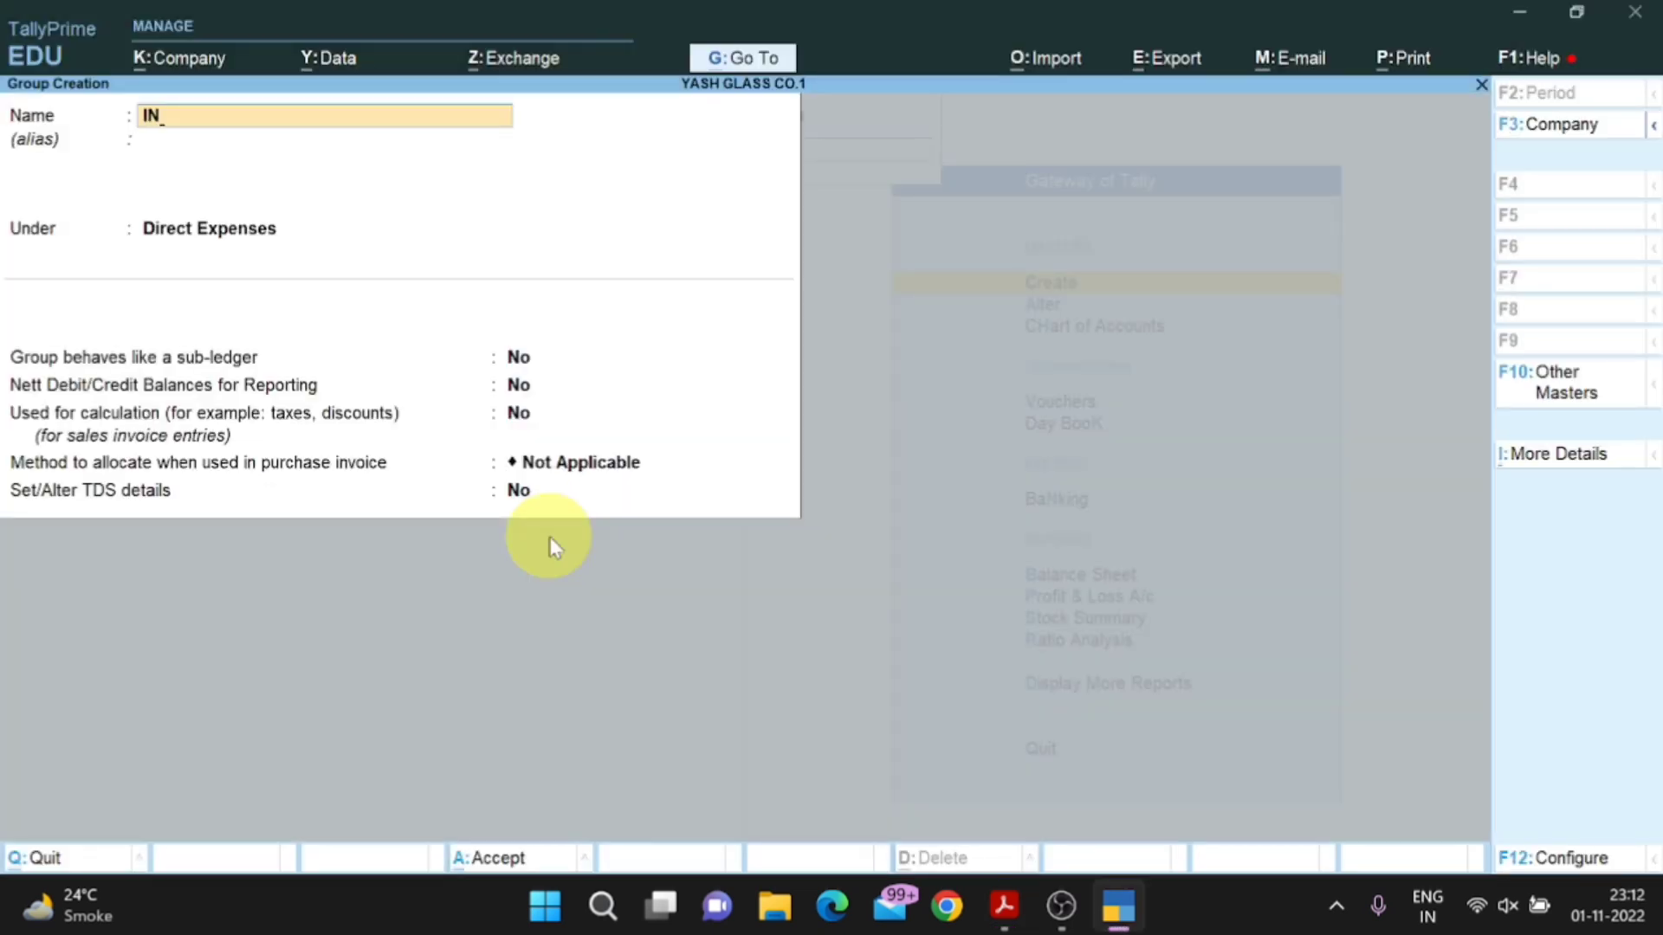
type("TEREST PAID")
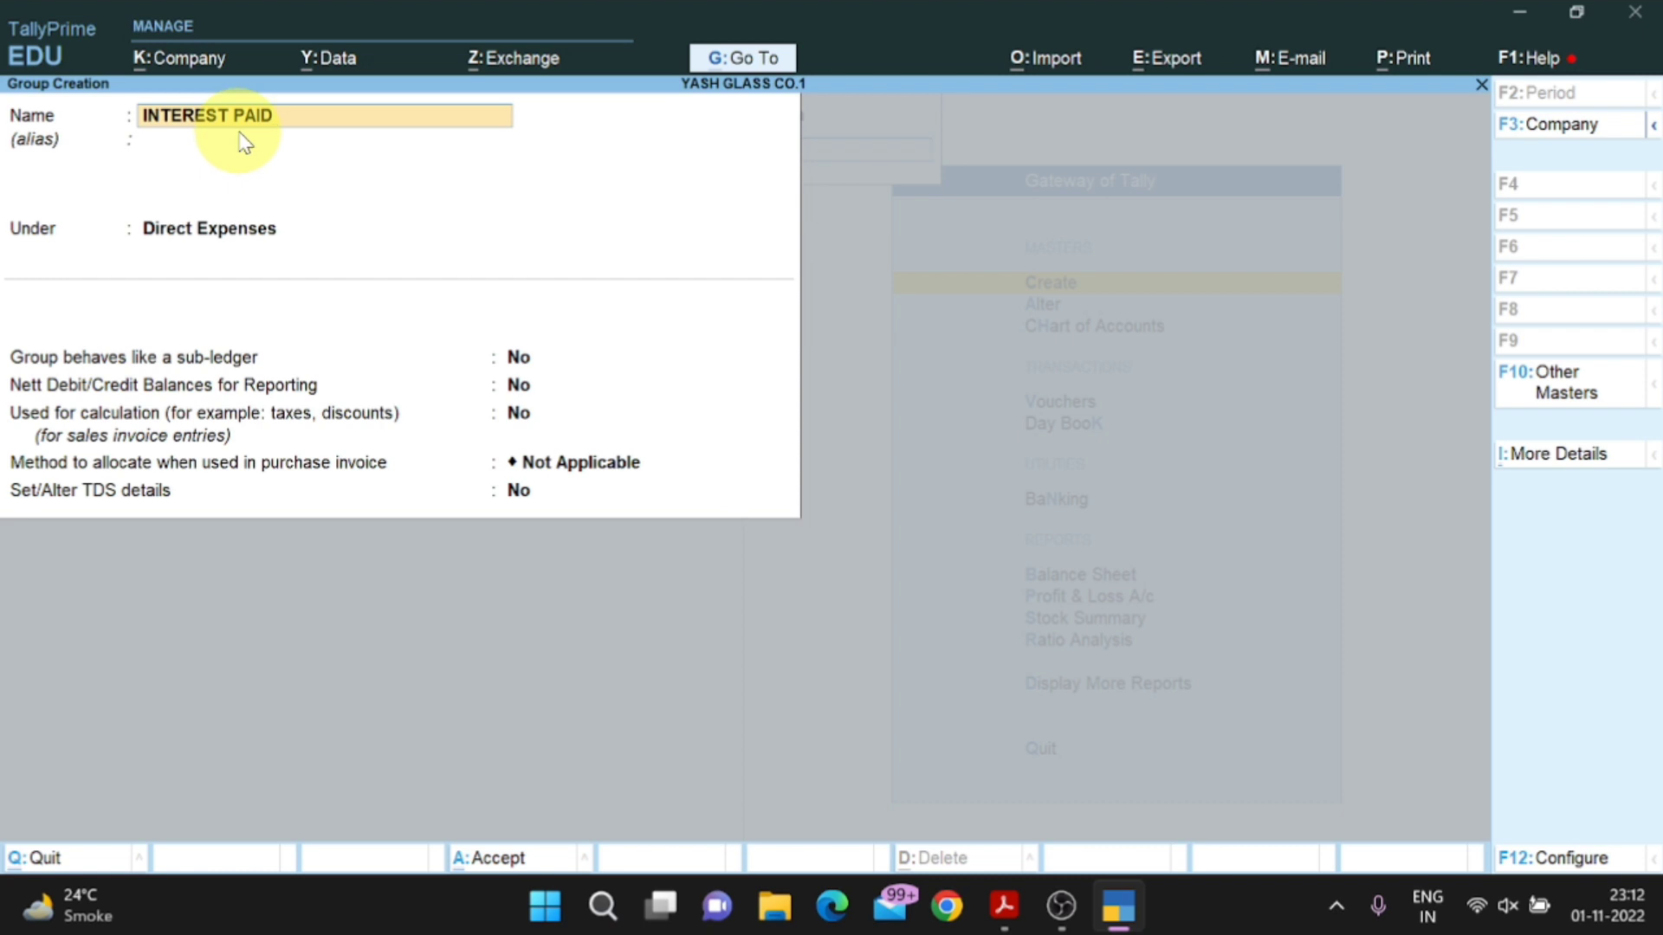
key("Return")
key("Return")
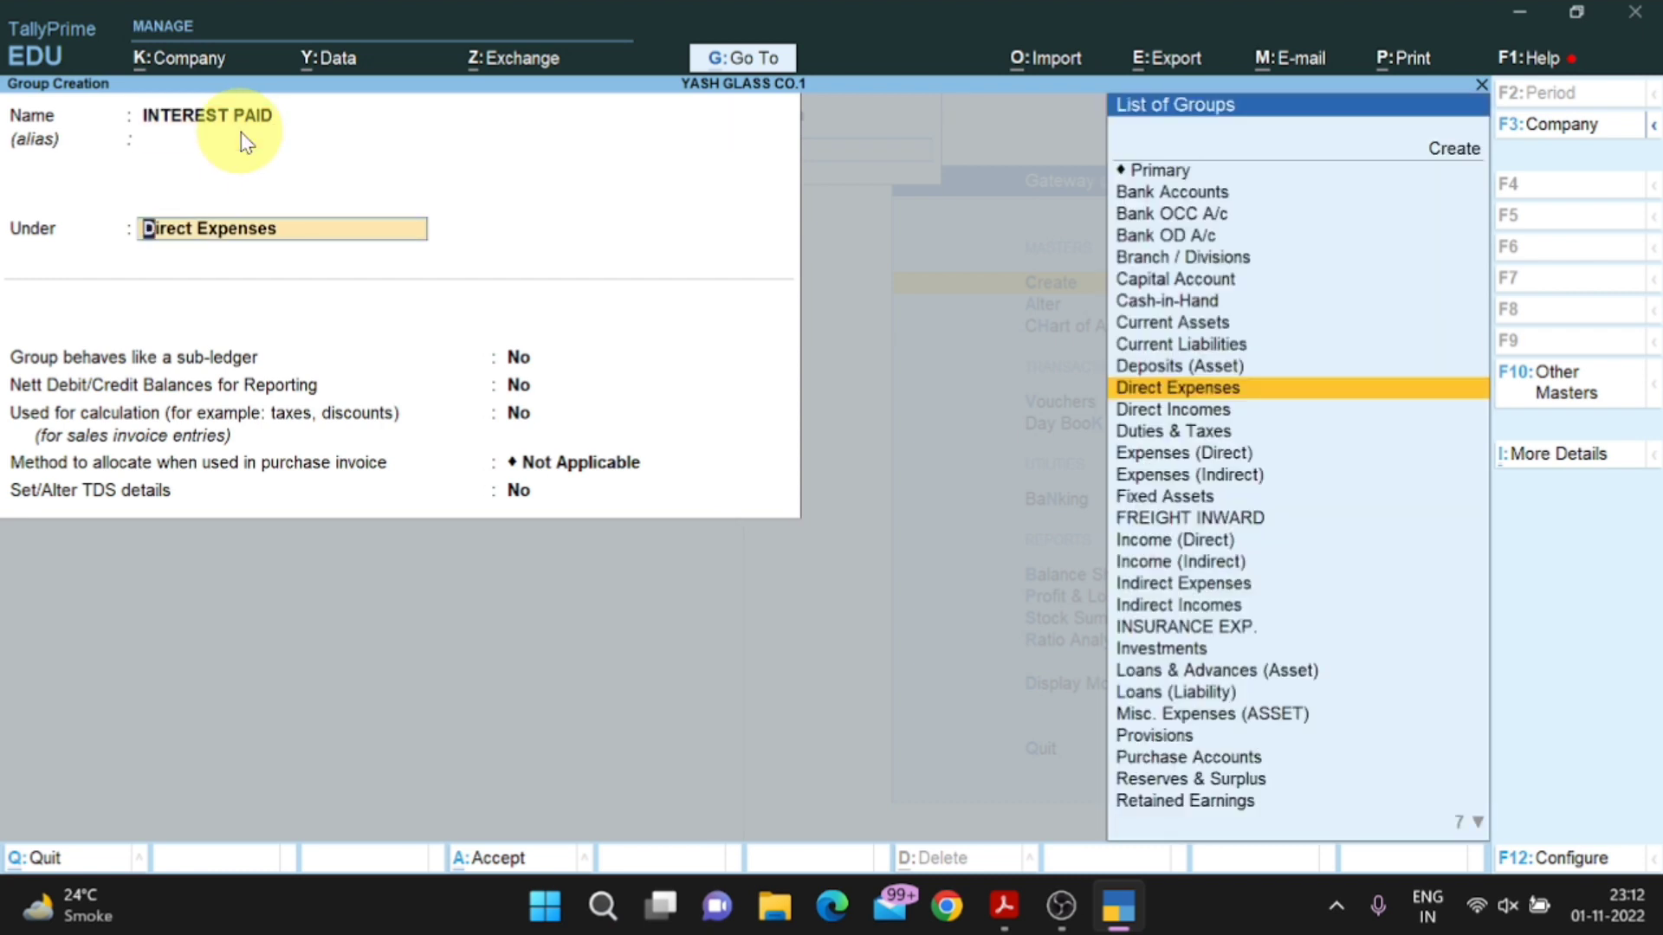
Set the parent group of INTEREST PAID to Indirect Expenses.
type("IND")
key("Down")
key("Up")
key("Return")
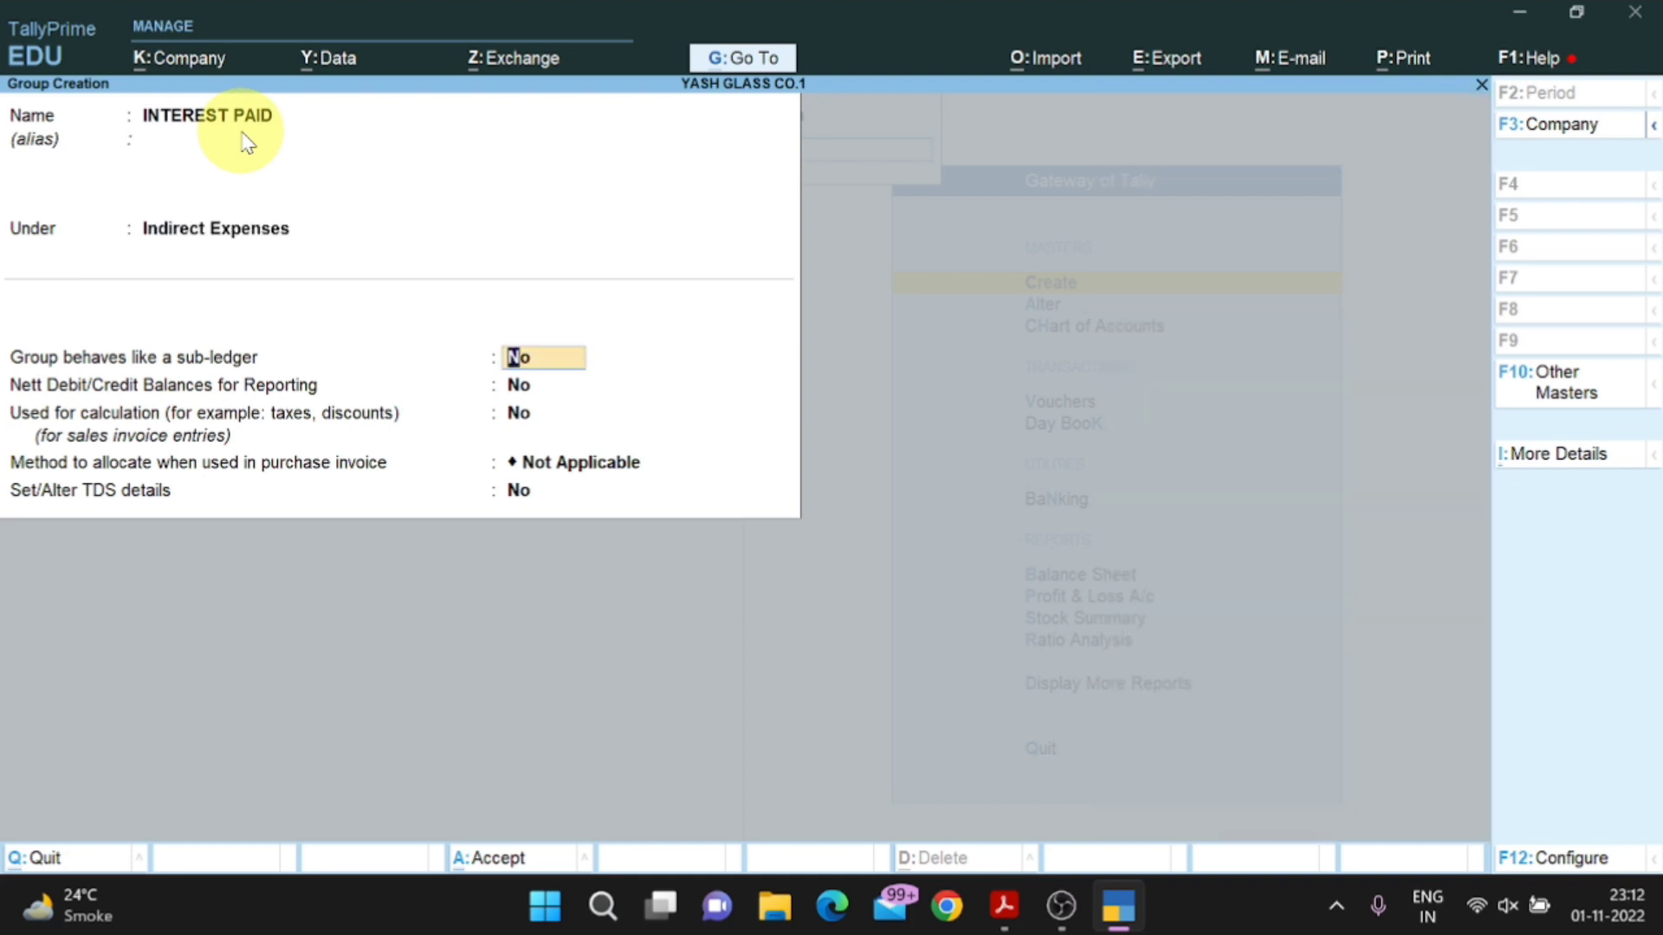
Recheck Group-3 in SHEET-1.pdf in Acrobat Reader, return to TallyPrime and save the INTEREST PAID group with its default options.
key("alt+Tab")
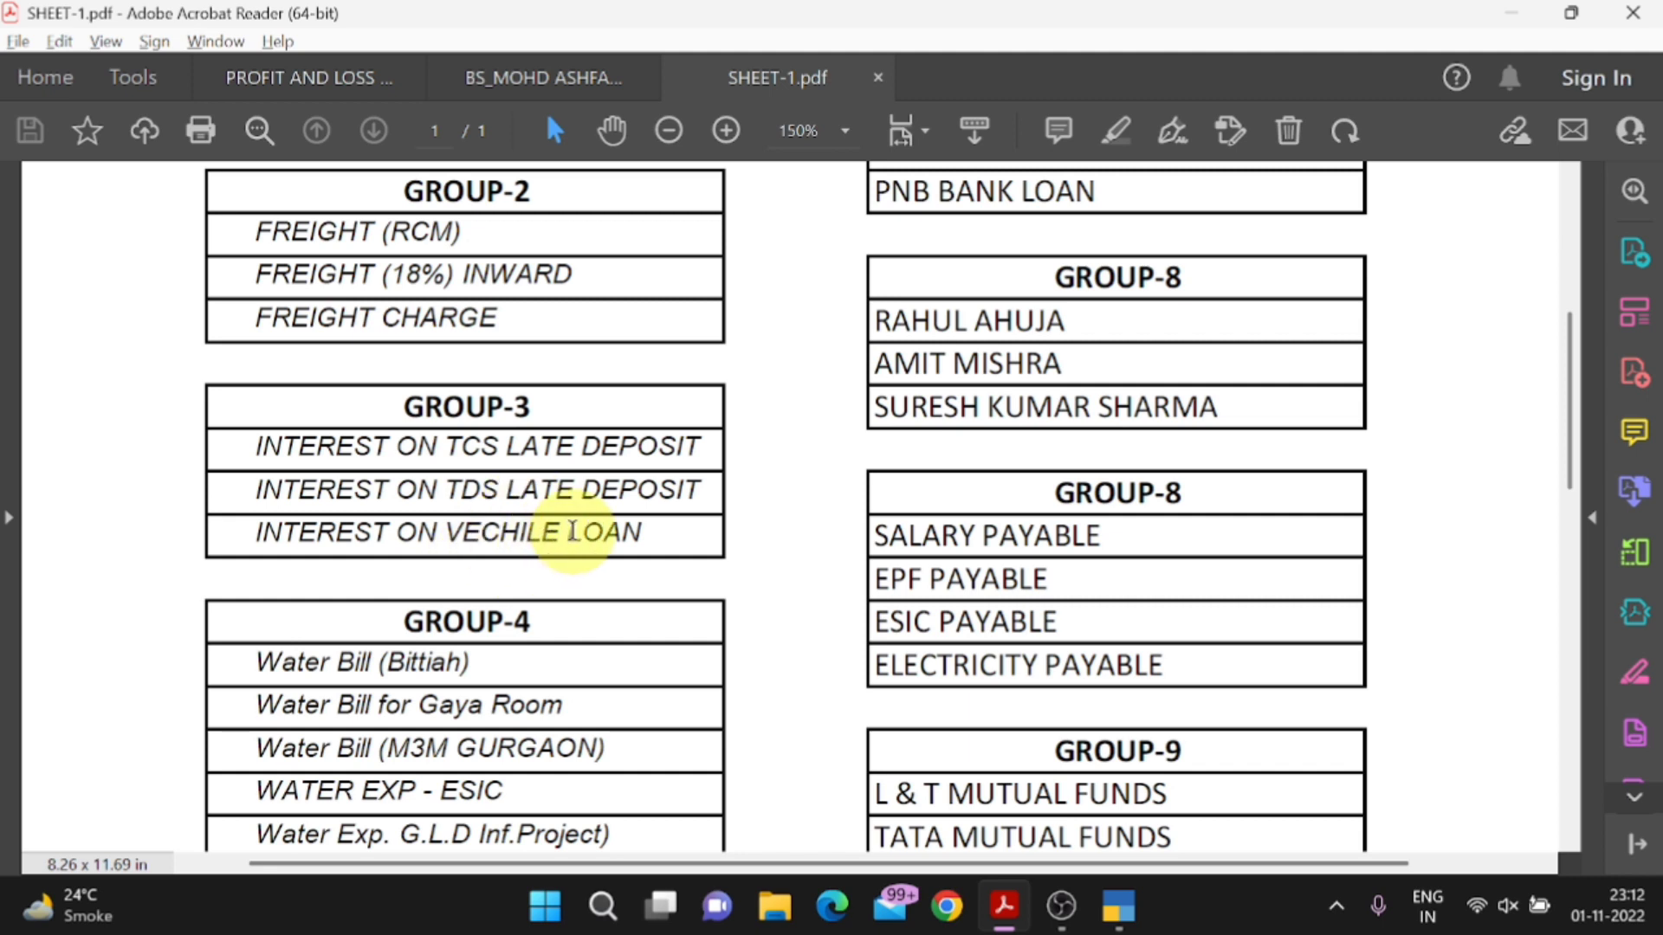
key("alt+Tab")
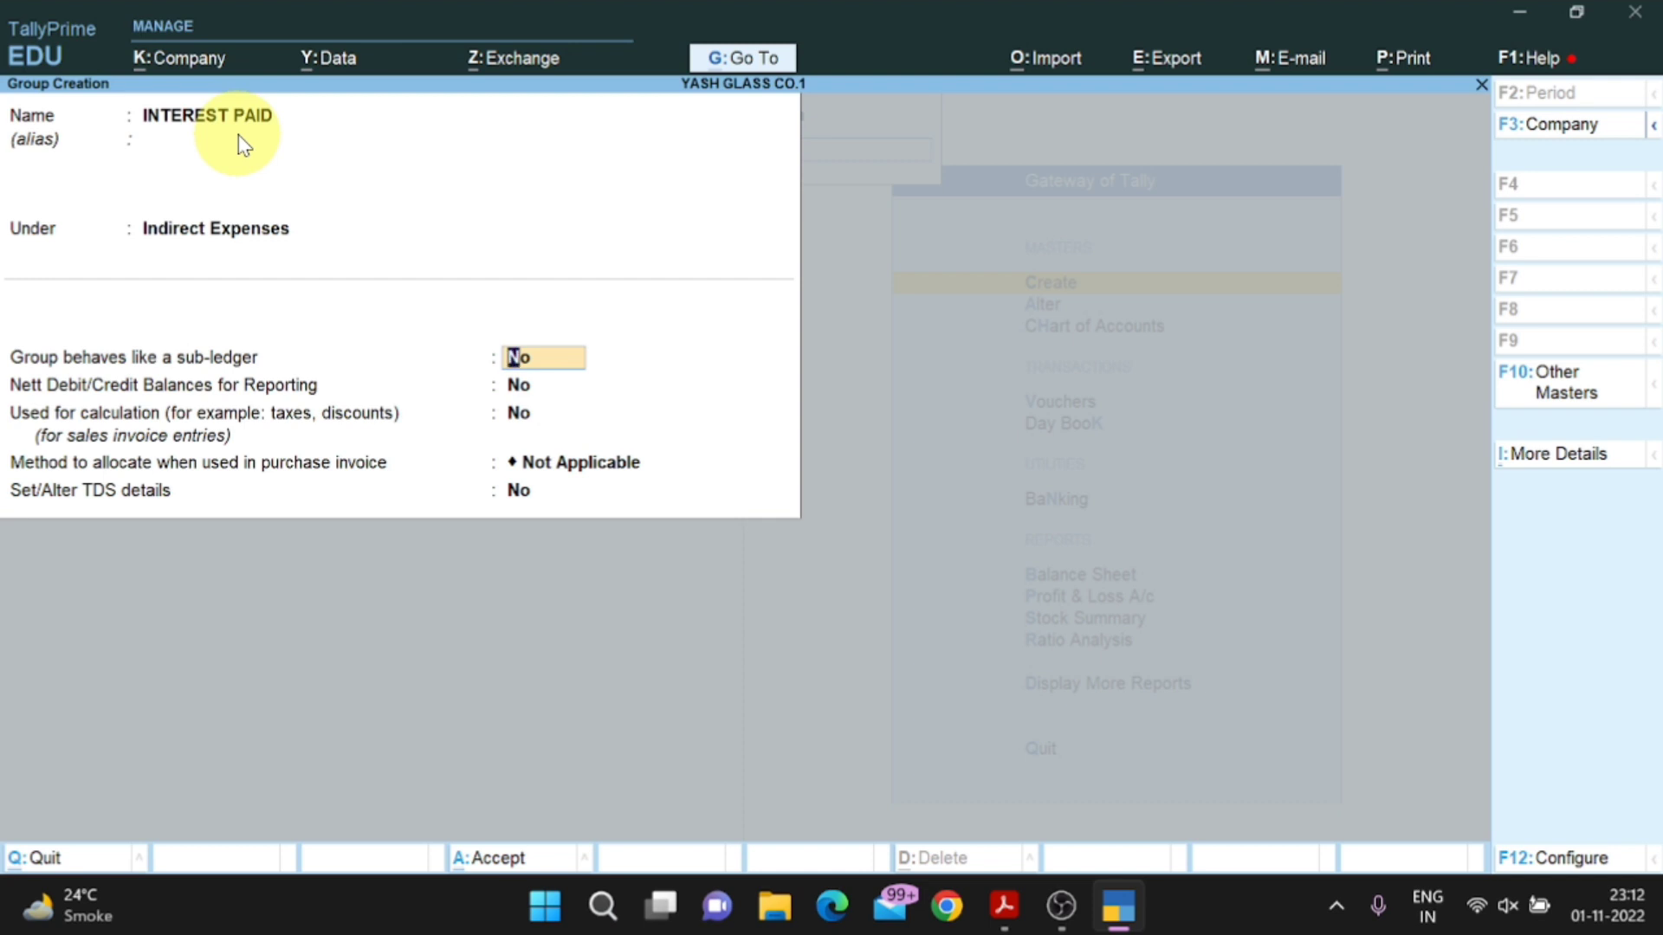
key("Return")
key("Return")
key("Return")
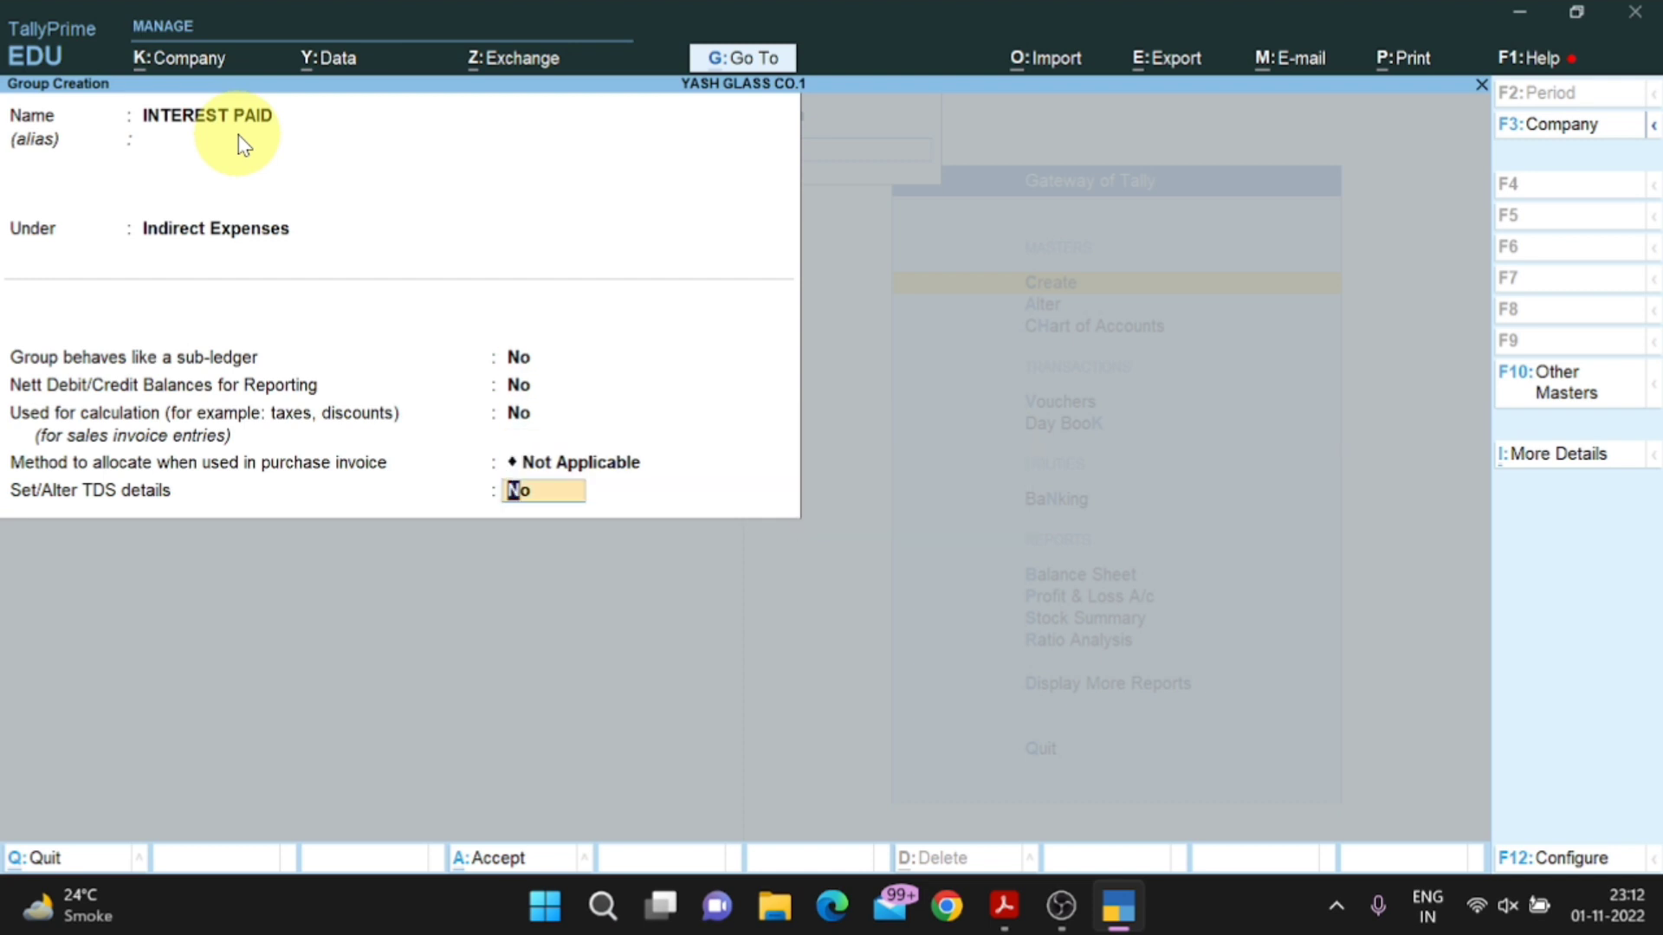
key("Return")
key("Return")
Consult Group-4 in SHEET-1.pdf in Acrobat Reader, return to TallyPrime and name the next group WATER EXP. without an alias.
key("alt+Tab")
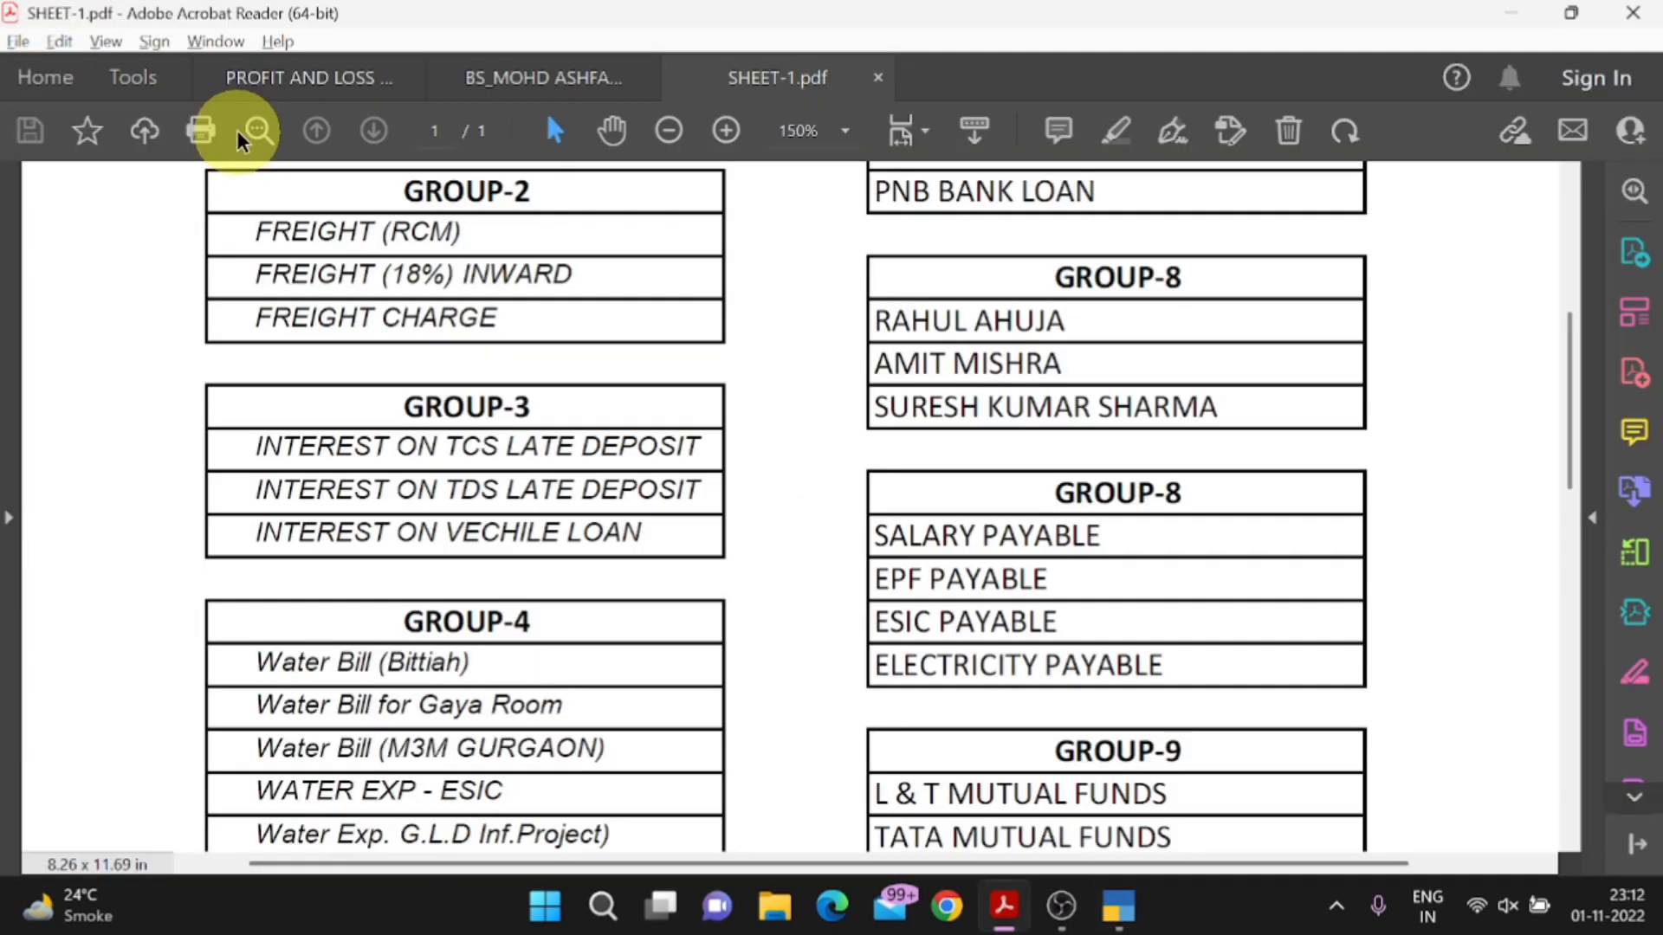
scroll(556, 650, "down", 2)
scroll(556, 642, "down", 1)
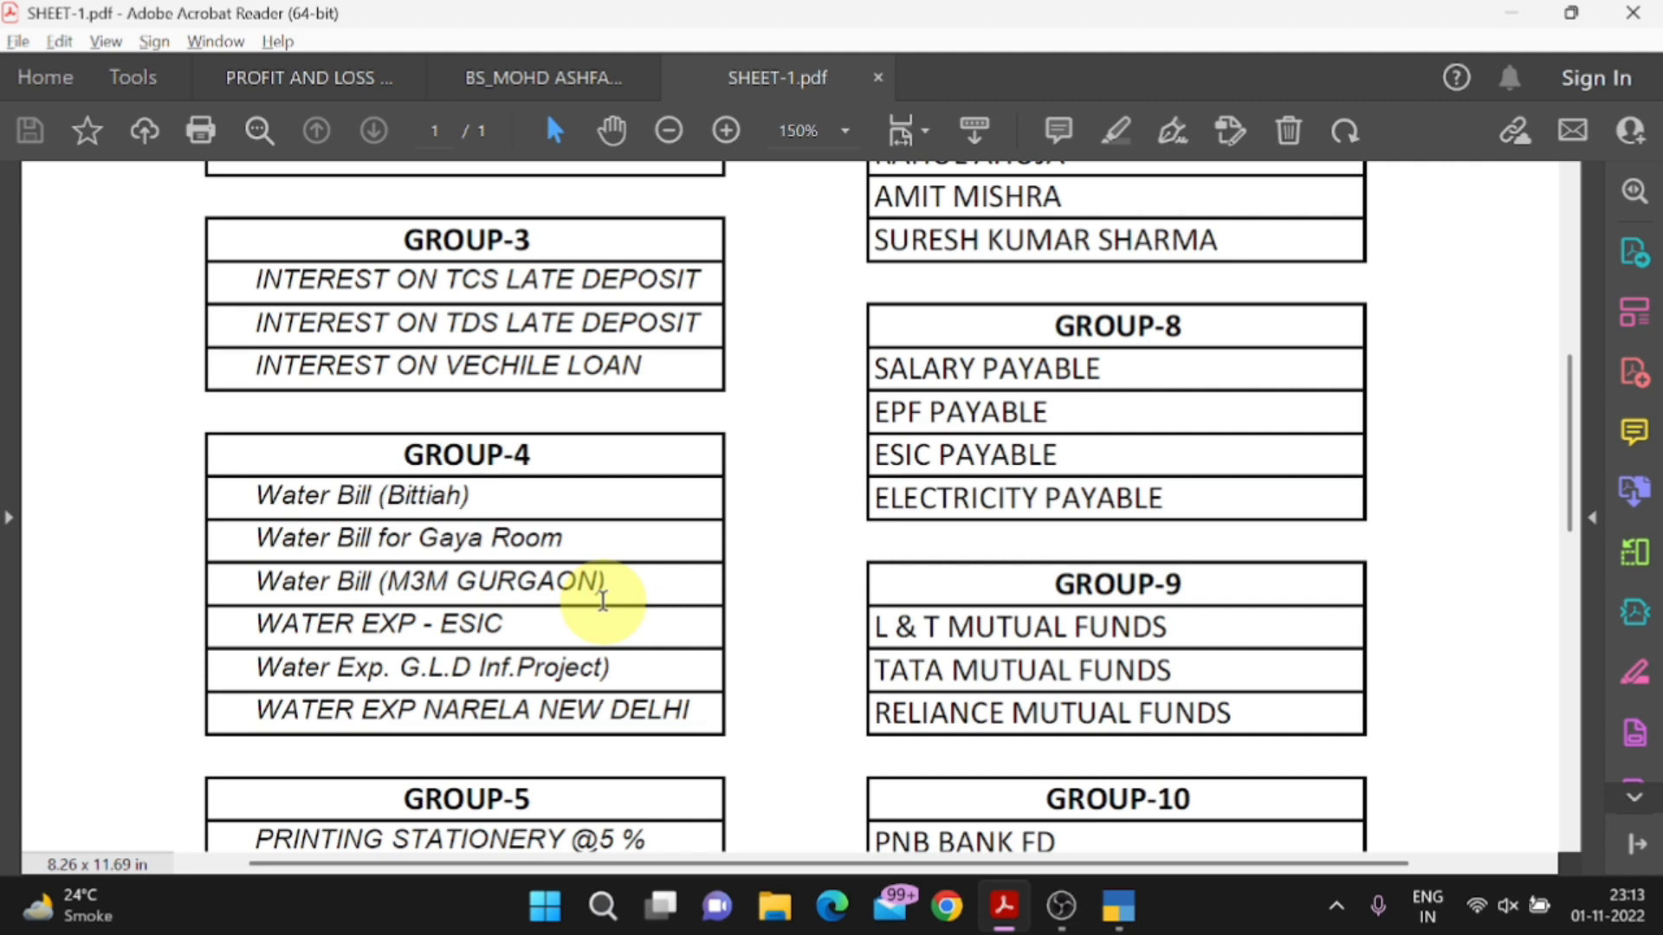
key("alt+Tab")
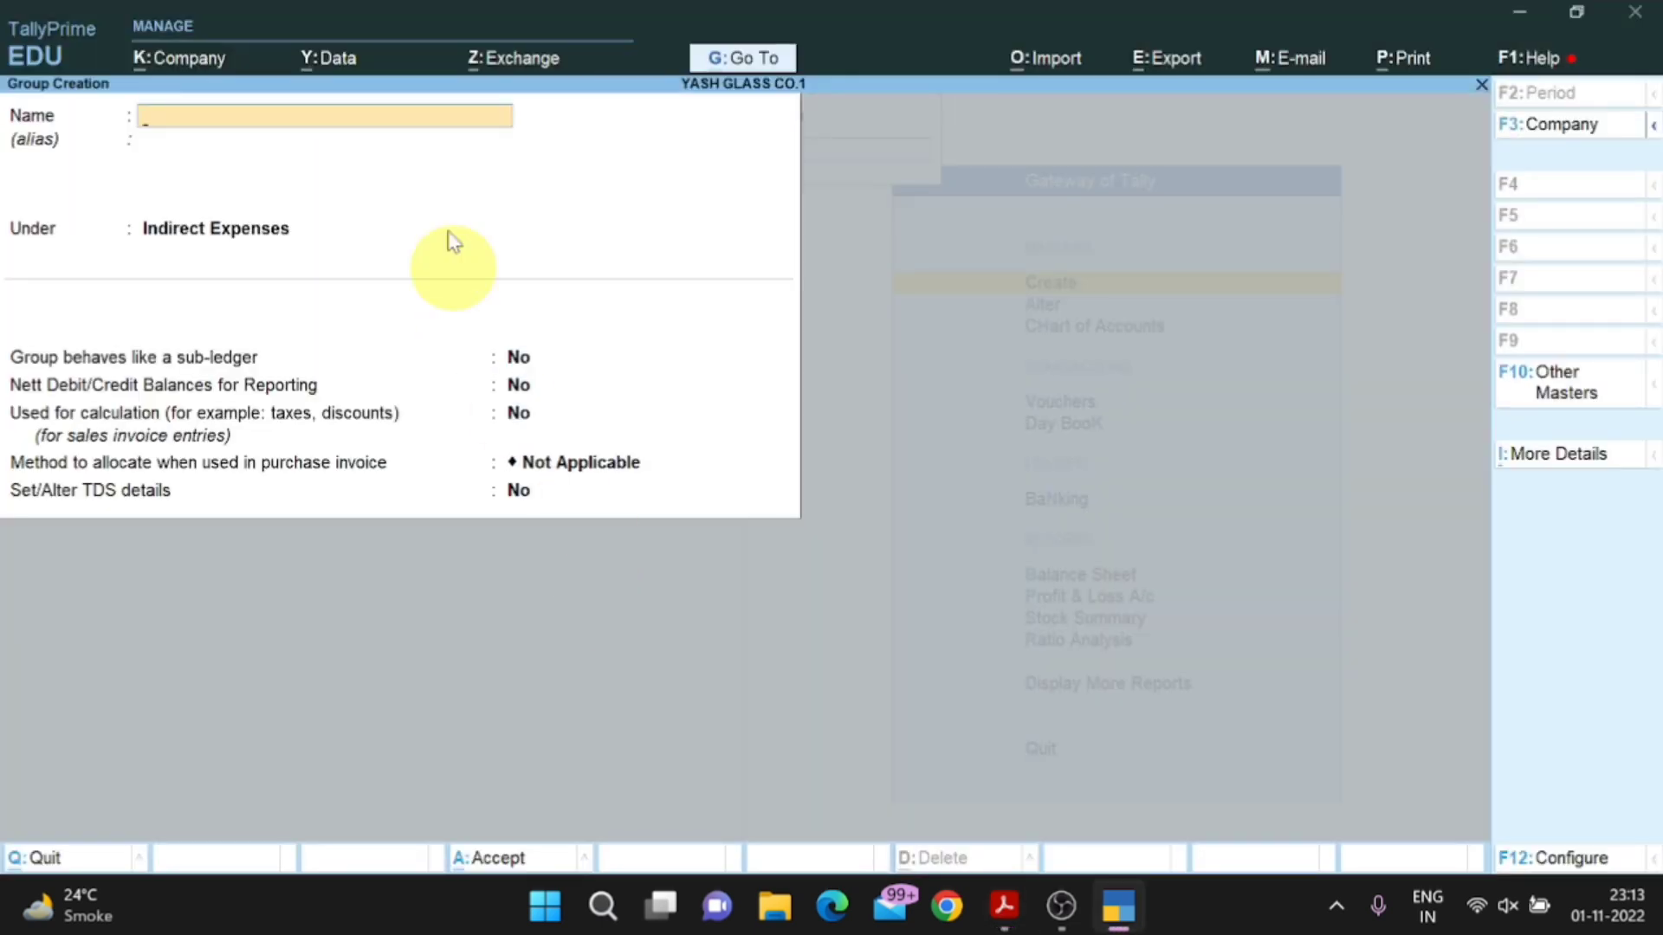
type("WATER")
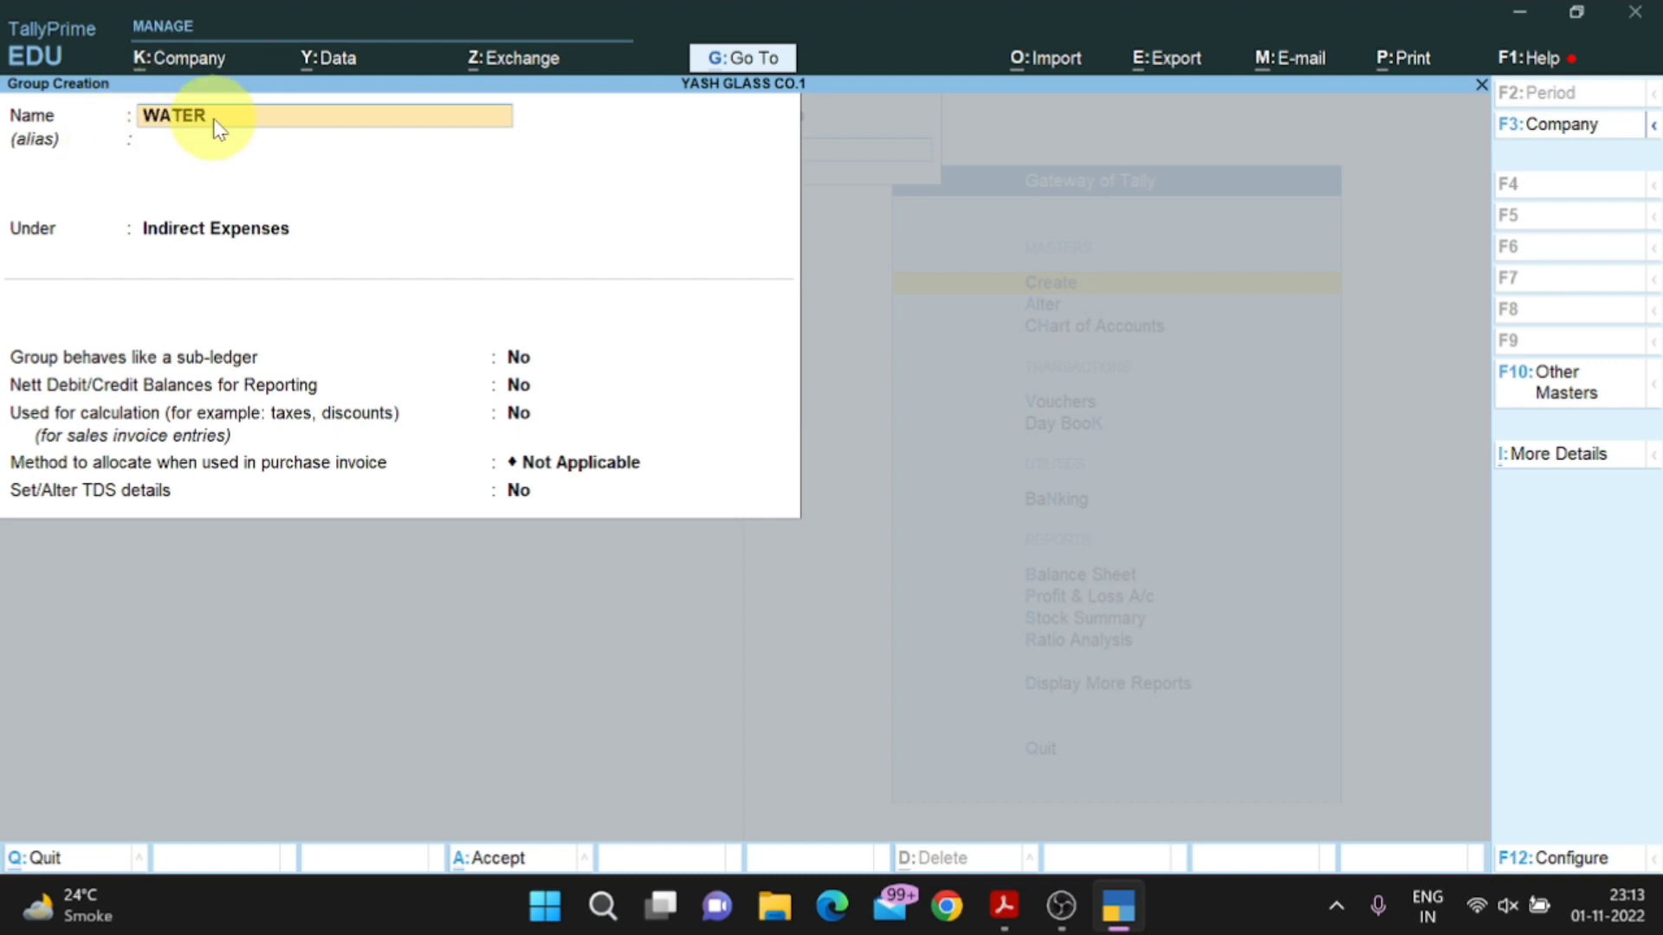
type(" EXP.")
key("Return")
key("Return")
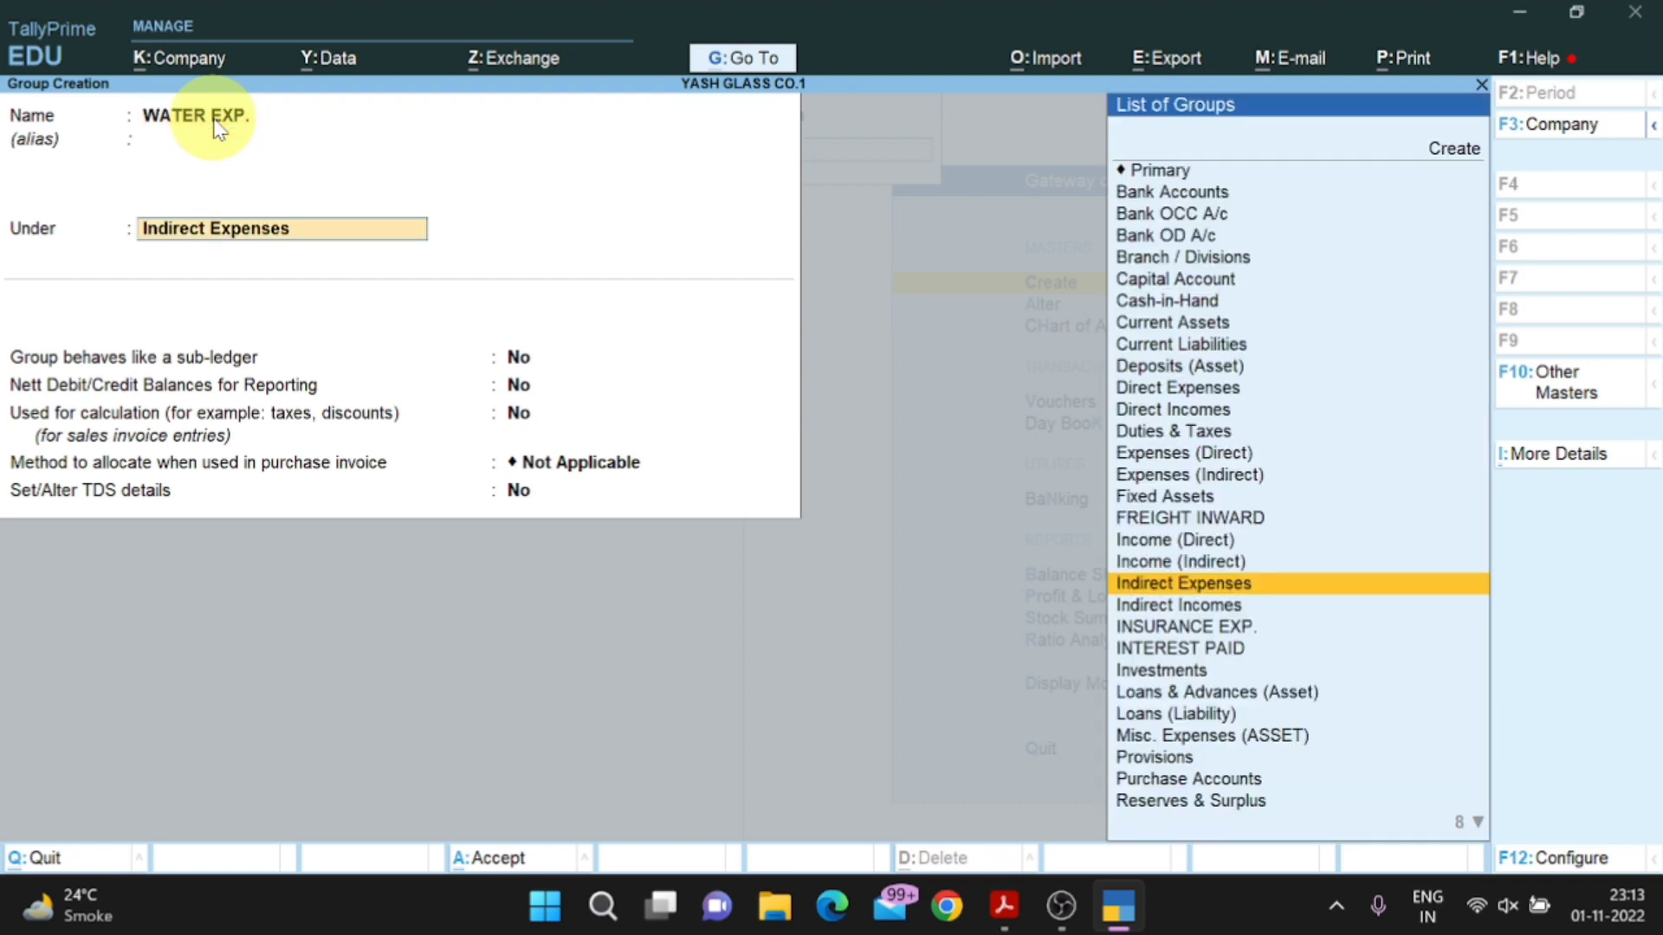
Keep WATER EXP. under Indirect Expenses and save the group with its default options.
key("Return")
key("alt+Tab")
key("alt+Tab")
key("Return")
key("Return")
key("Return")
key("Return")
key("Return")
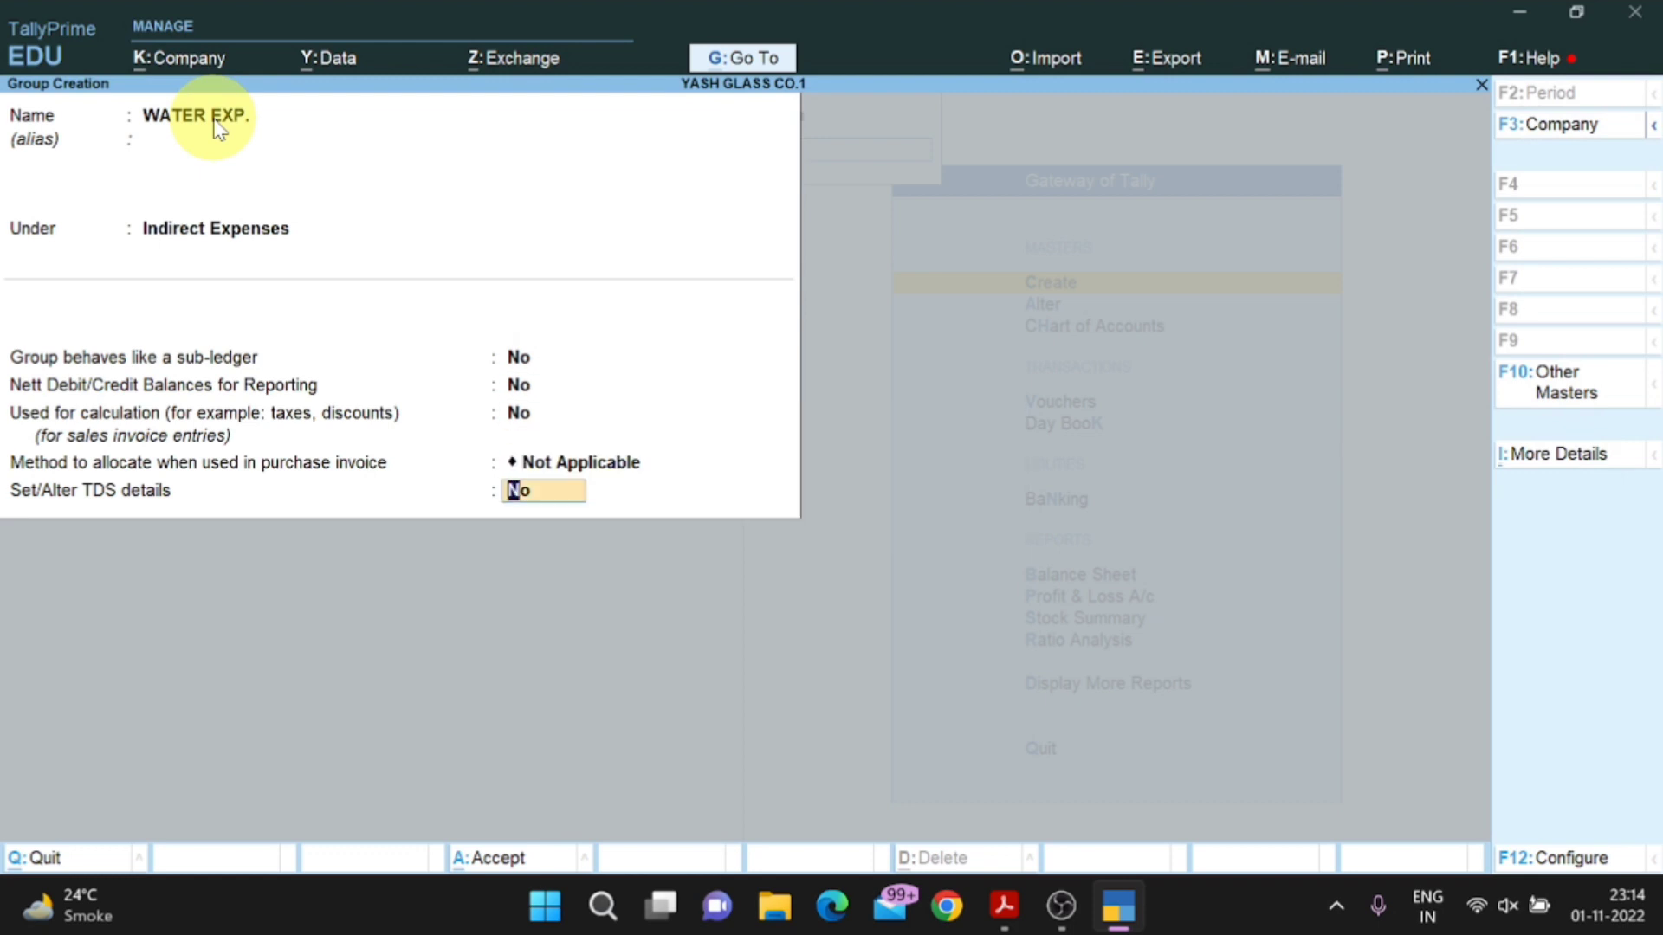
key("Return")
Consult Group-5 in SHEET-1.pdf in Acrobat Reader, return to TallyPrime and name the next group PRINTING & STATIONERY without an alias.
key("alt+Tab")
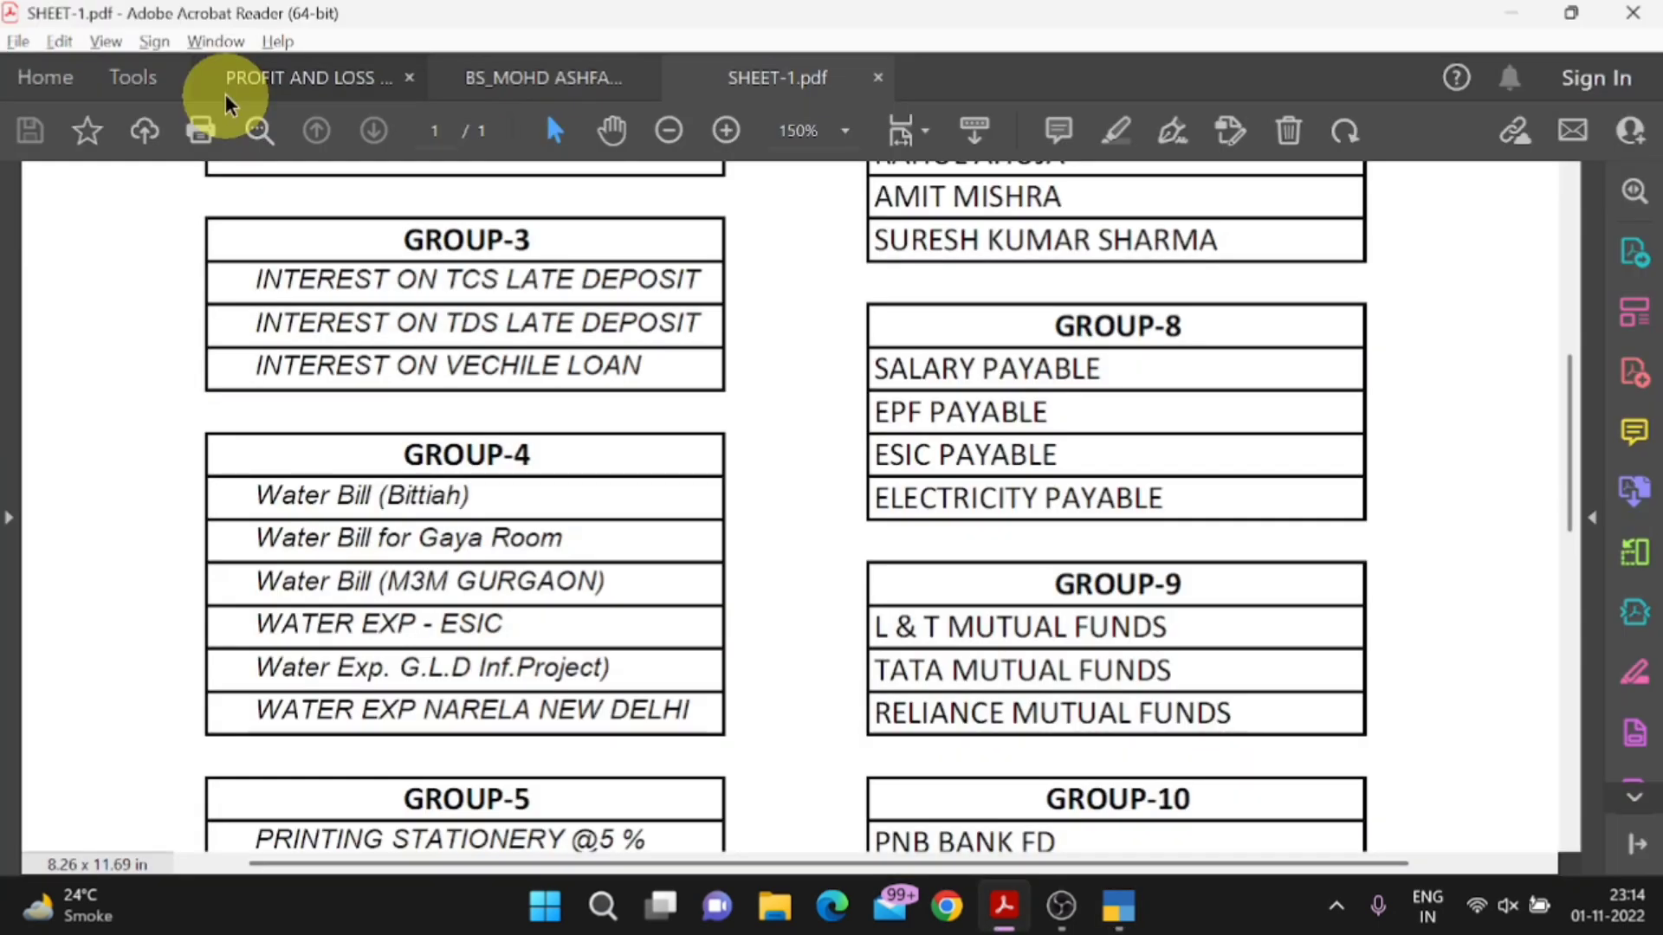
scroll(434, 478, "down", 2)
scroll(435, 479, "down", 2)
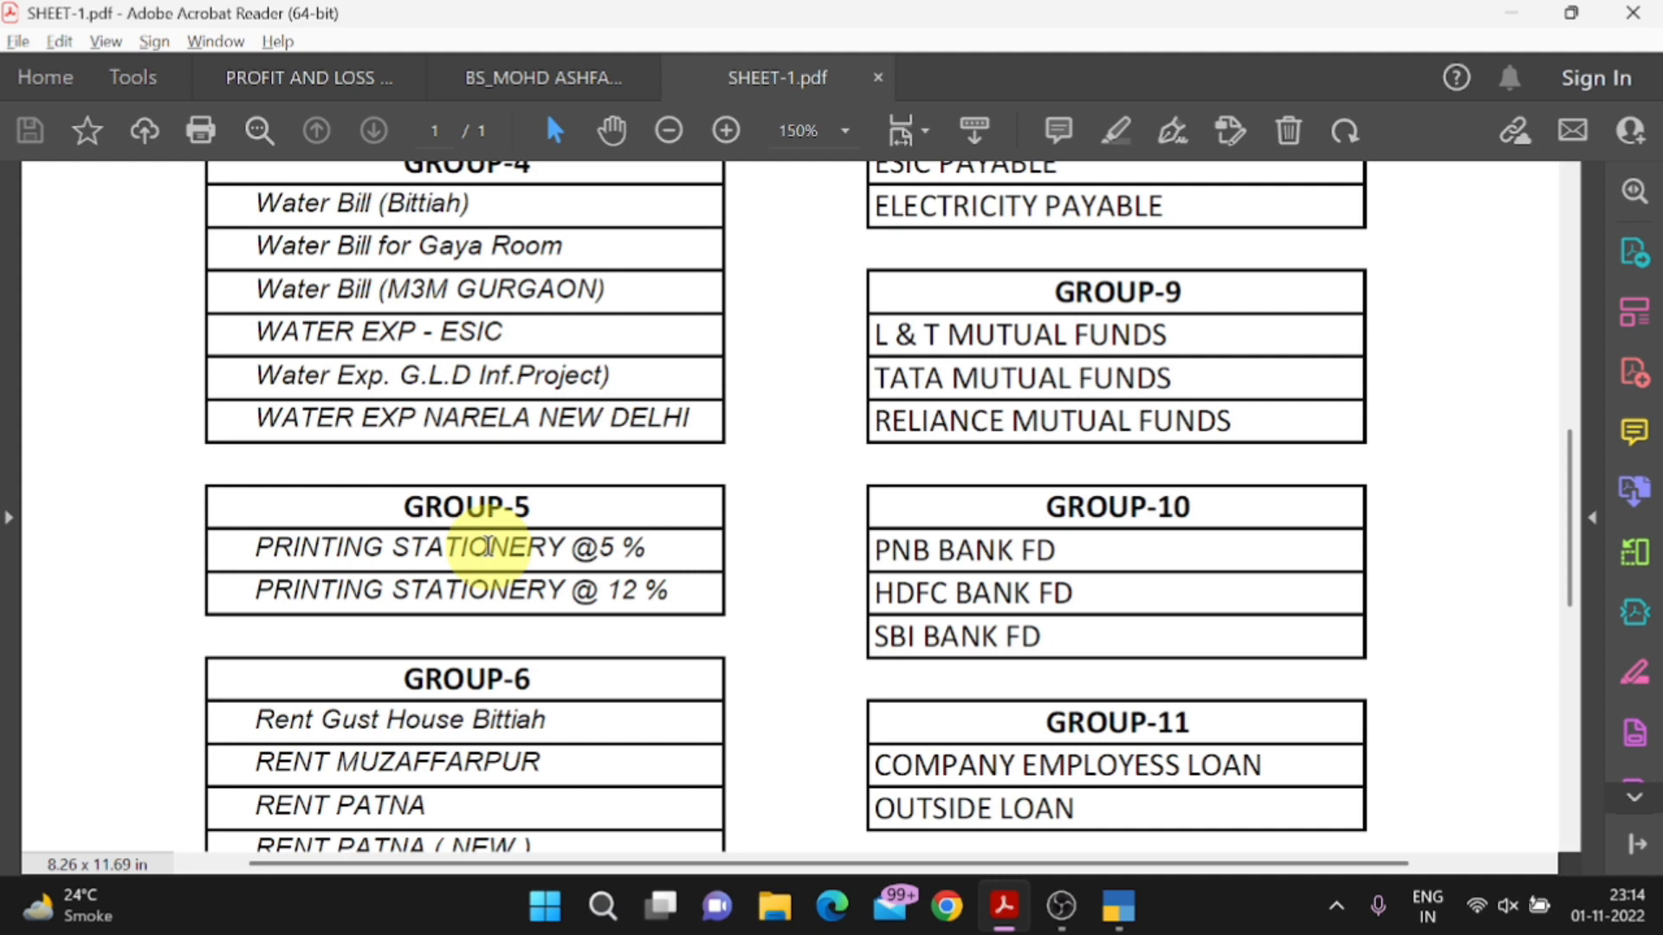
key("alt+Tab")
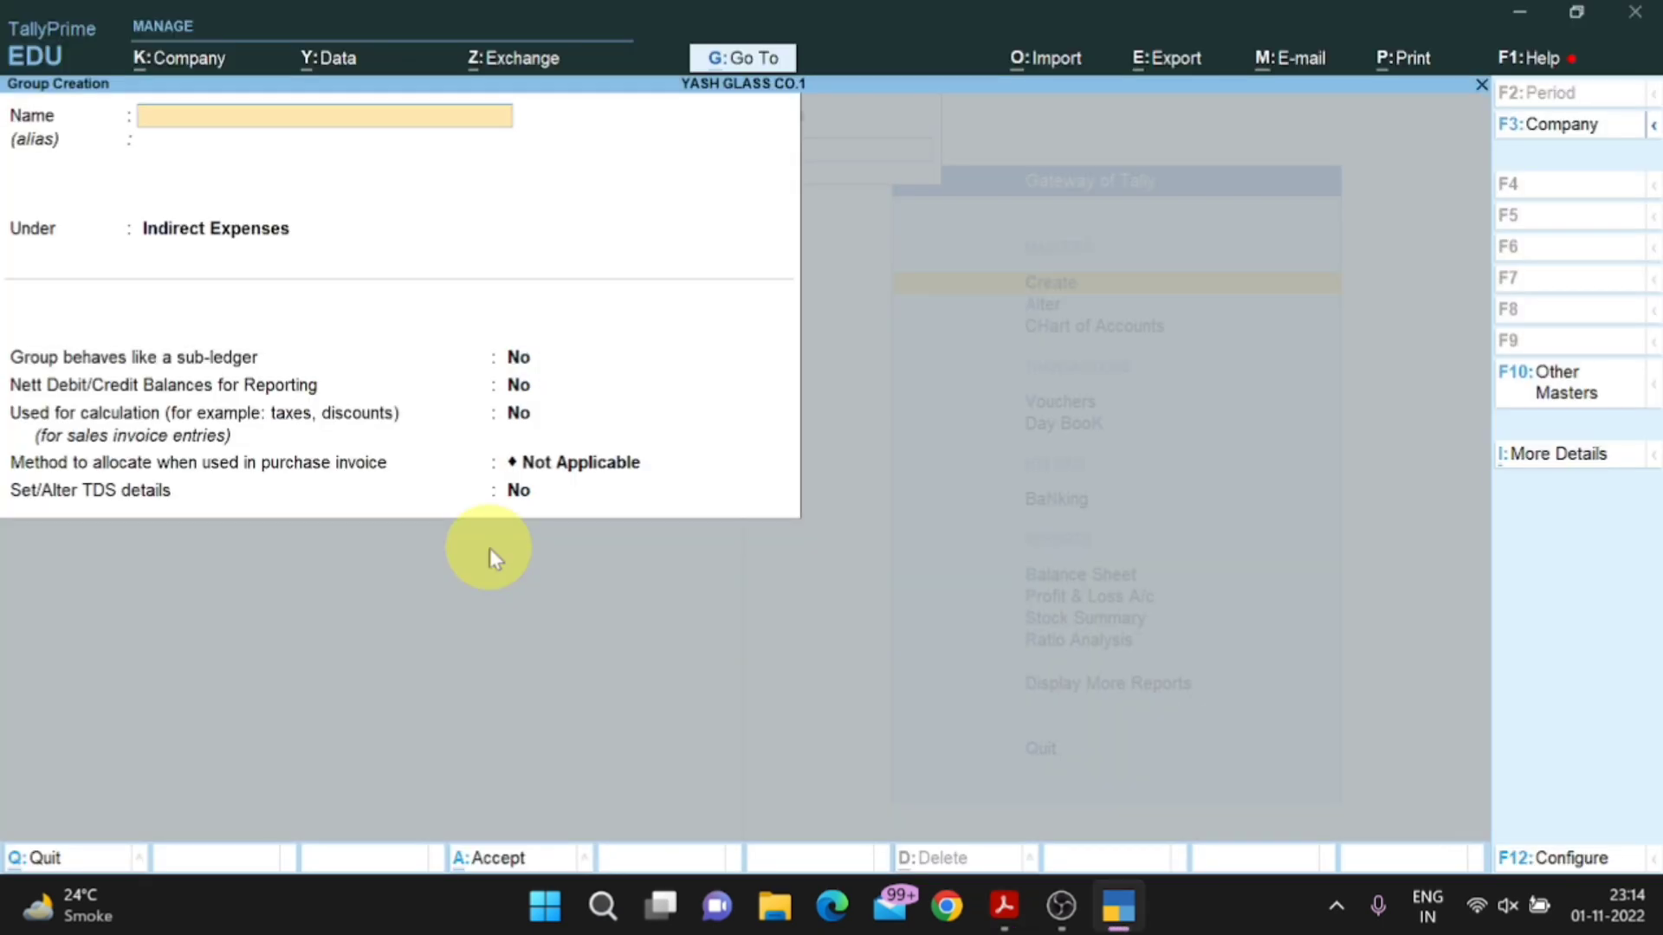
type("PRINTING & STATIONERY")
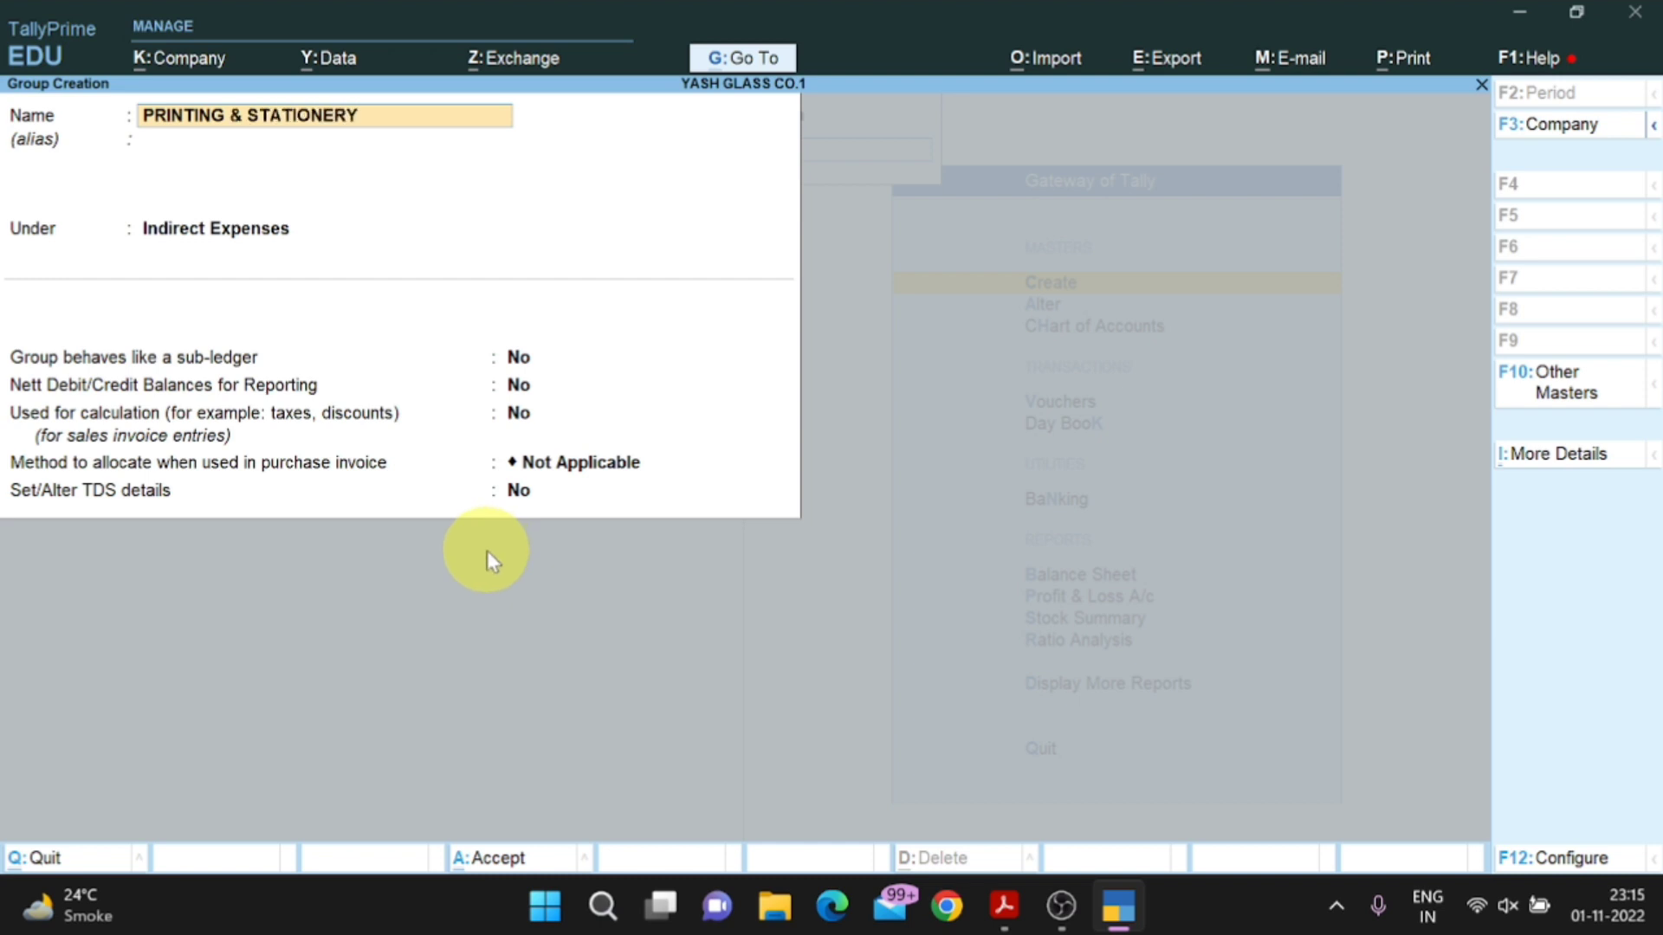
key("Return")
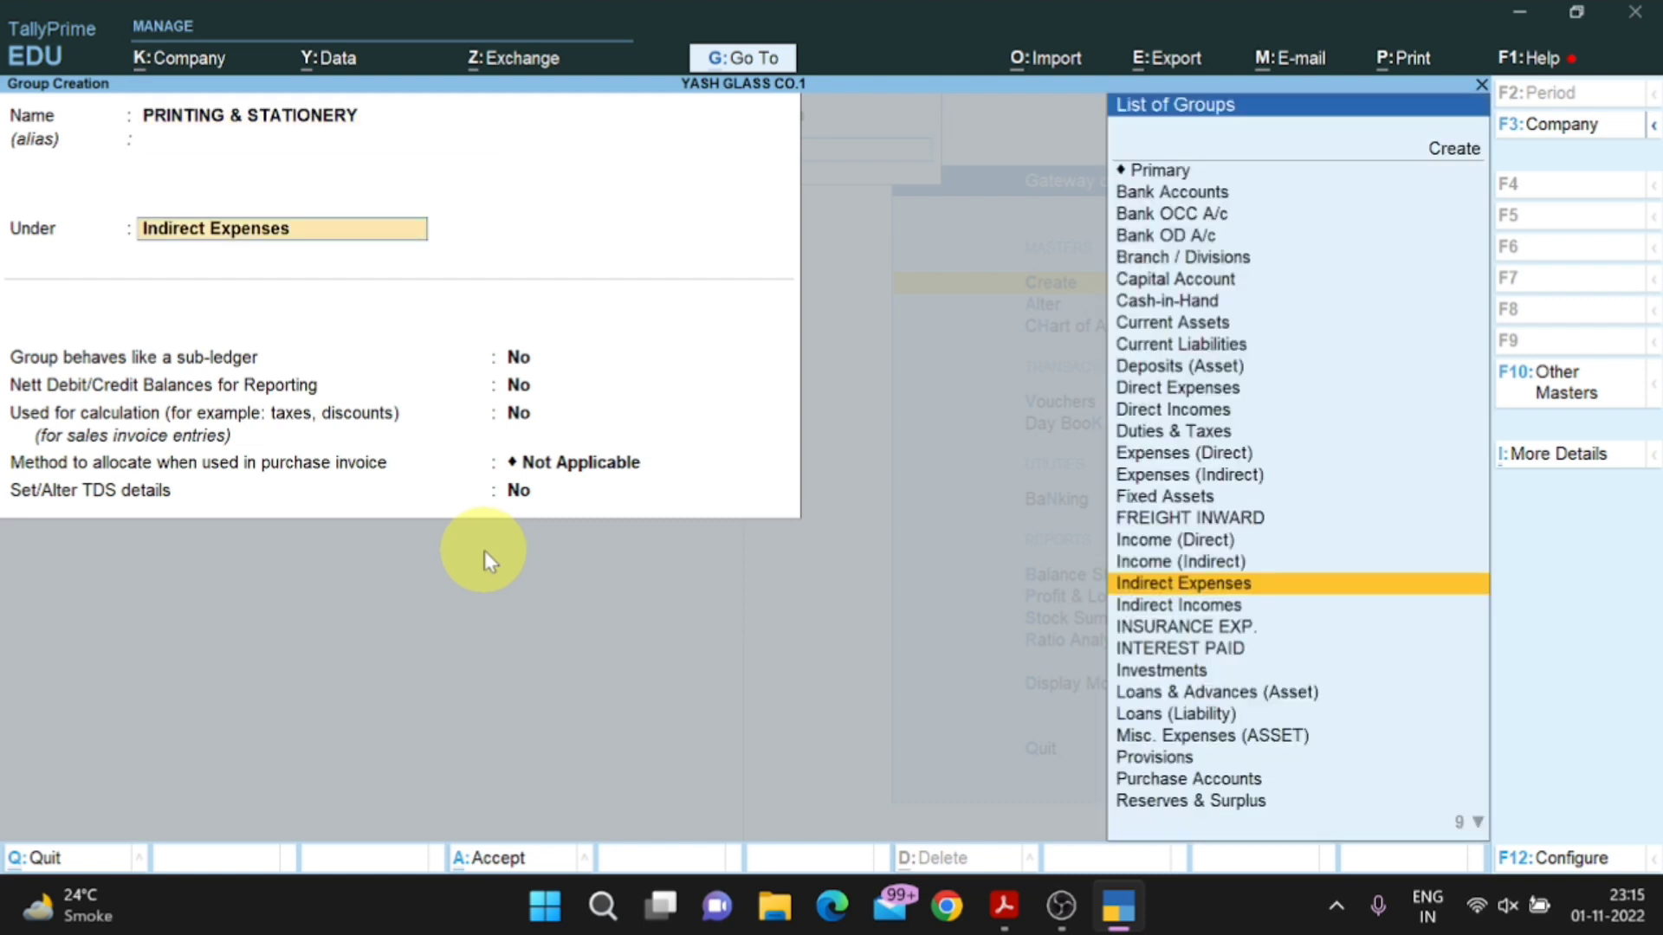
Keep PRINTING & STATIONERY under Indirect Expenses and save the group with its default options.
key("Return")
key("Return")
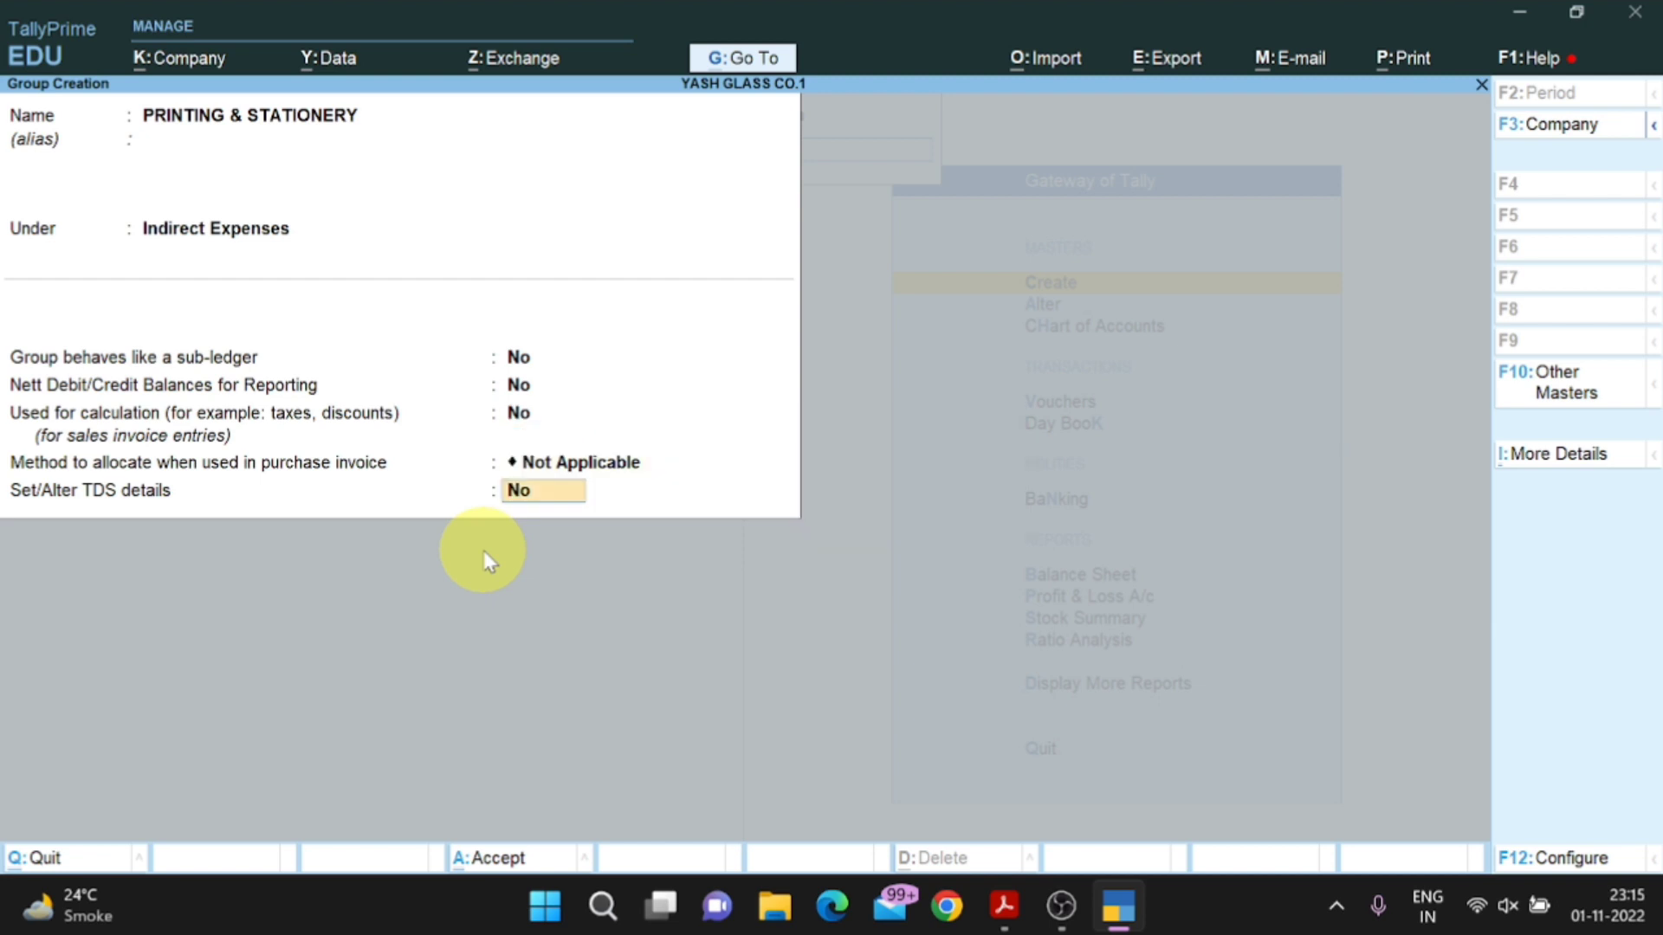
key("Return")
key("Return")
Consult Group-6 in SHEET-1.pdf in Acrobat Reader, return to TallyPrime and name the next group RENT EXP. without an alias.
key("alt+Tab")
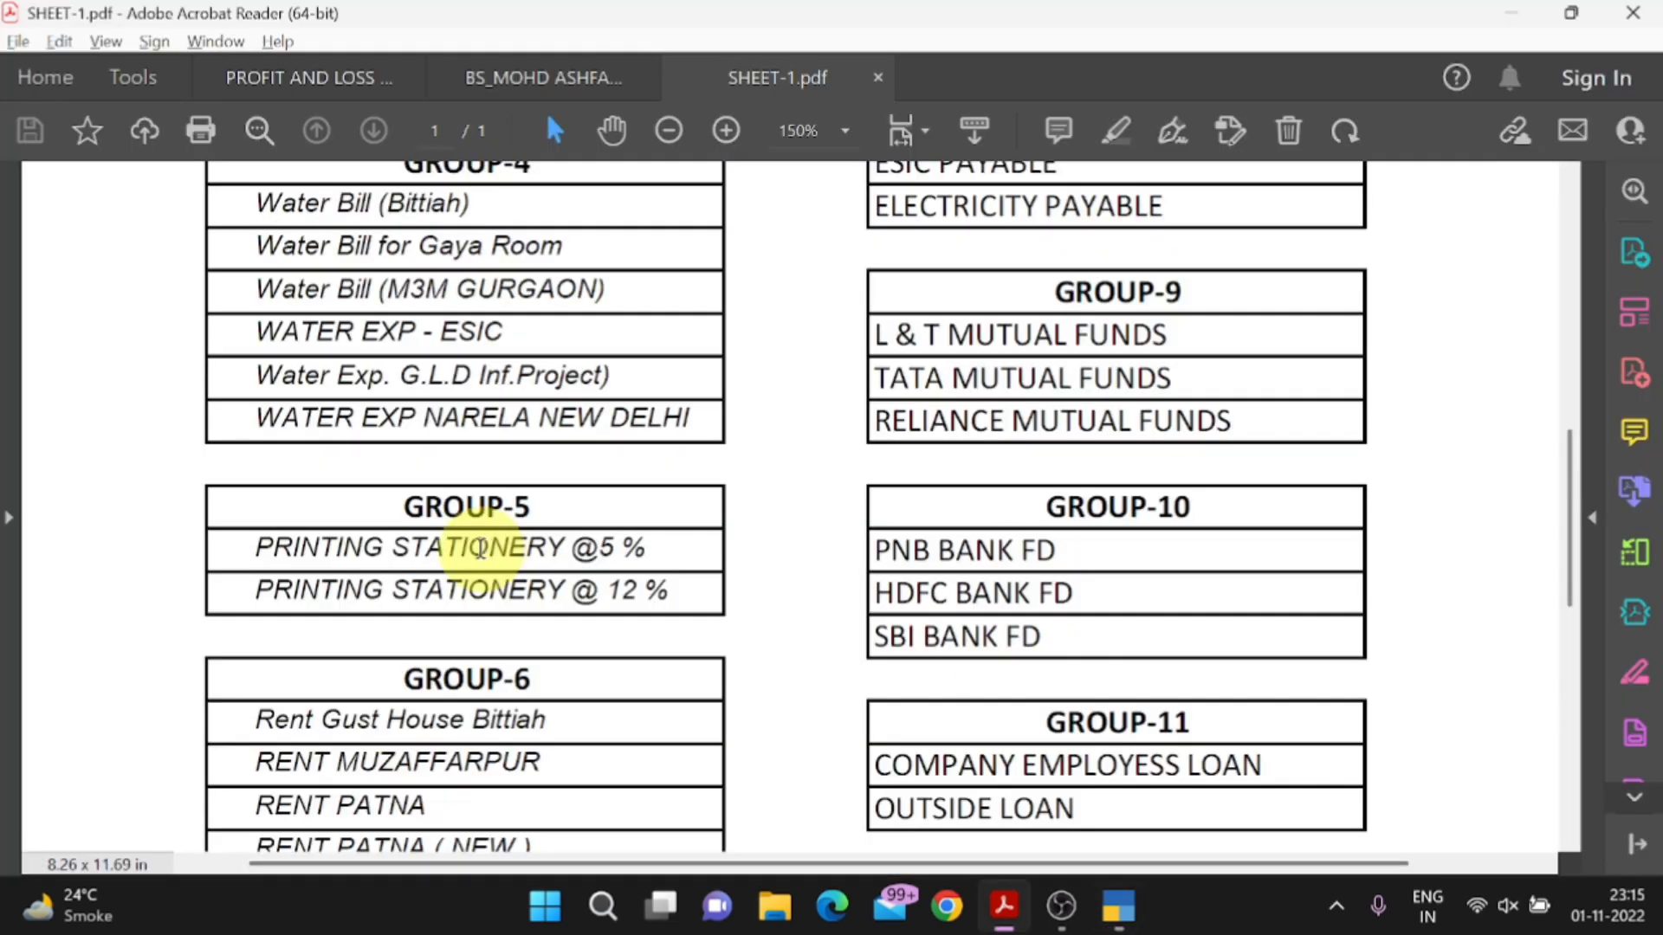
scroll(495, 589, "down", 2)
scroll(501, 589, "down", 1)
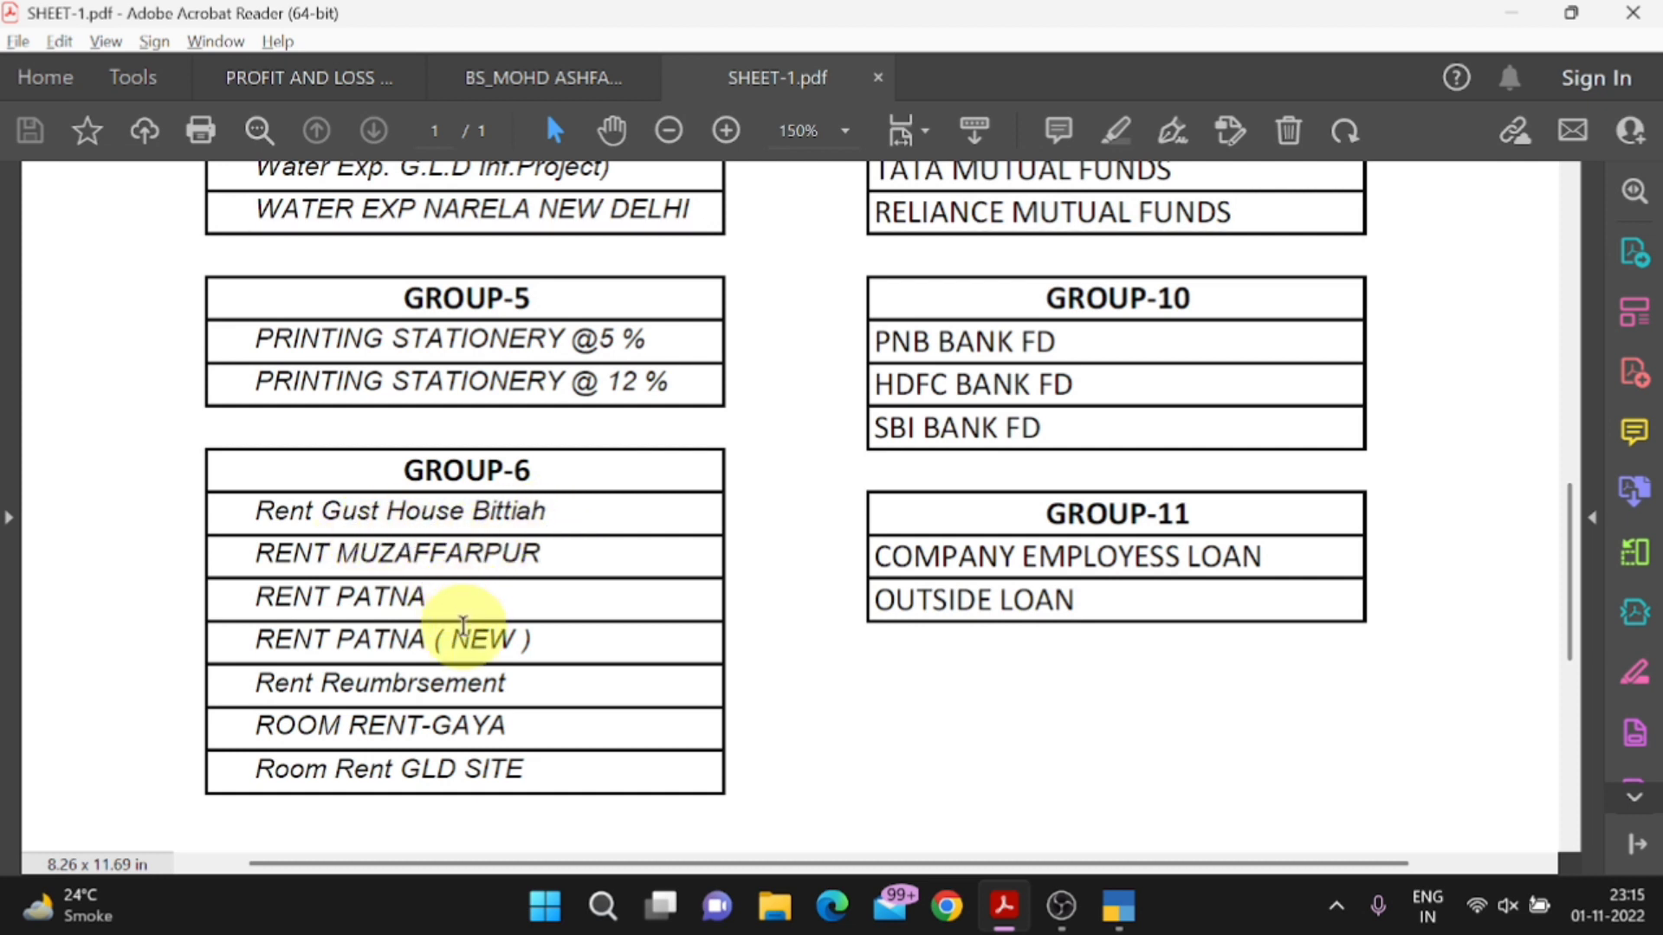
scroll(519, 679, "down", 1)
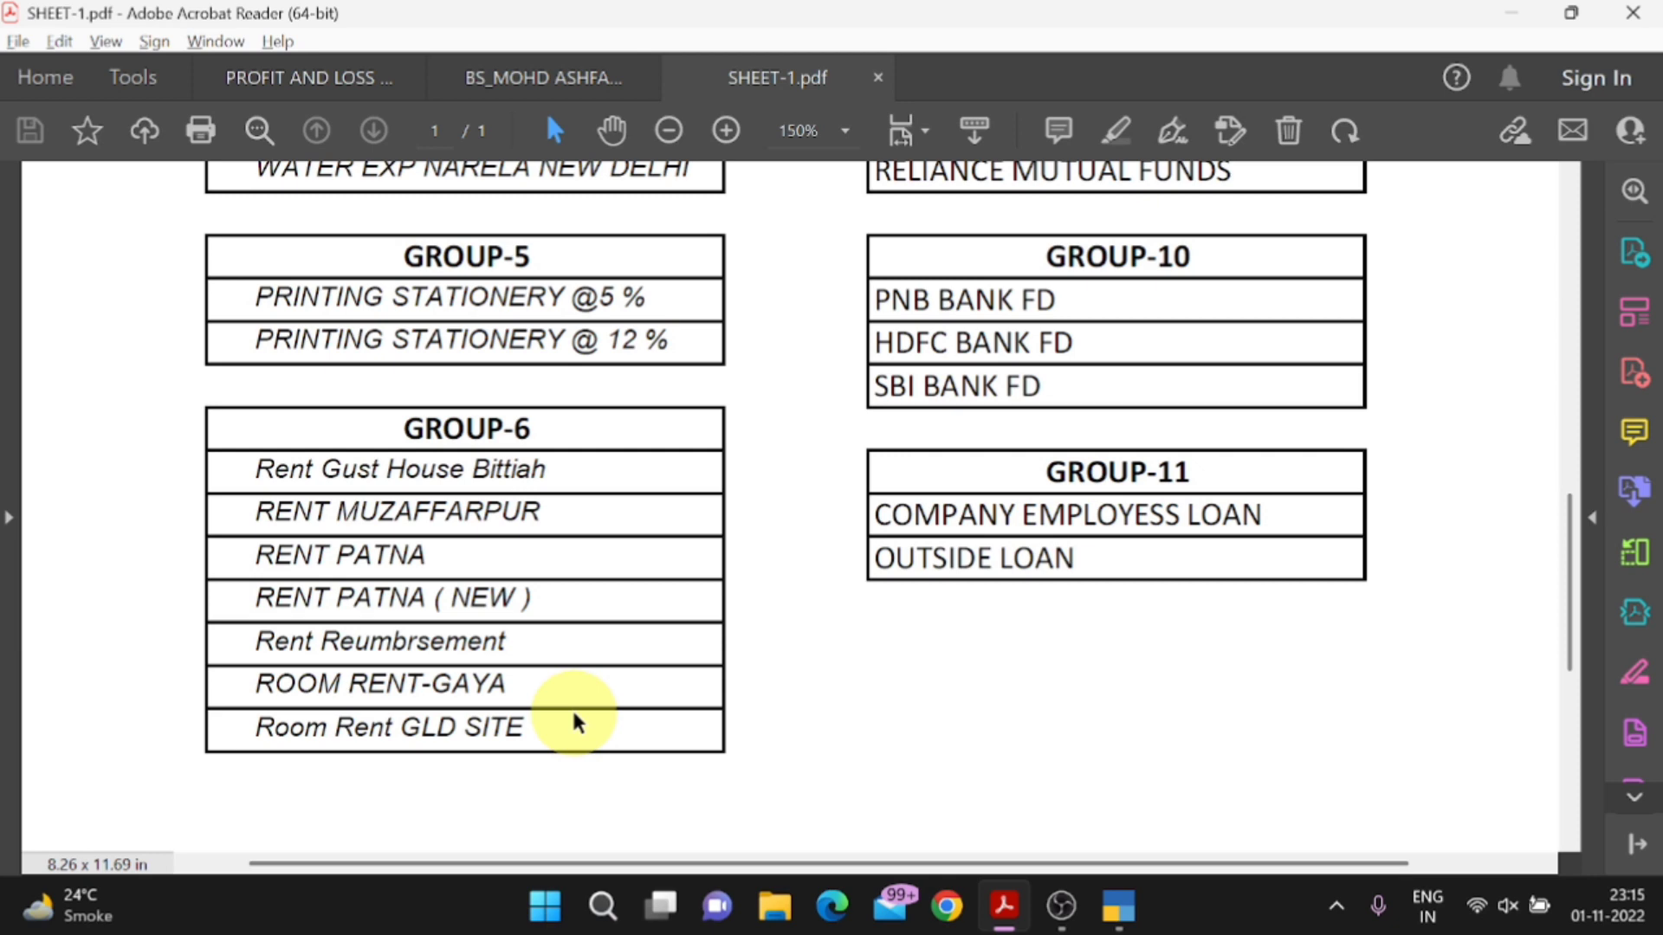
key("alt+Tab")
type("RENT EXP.")
key("Return")
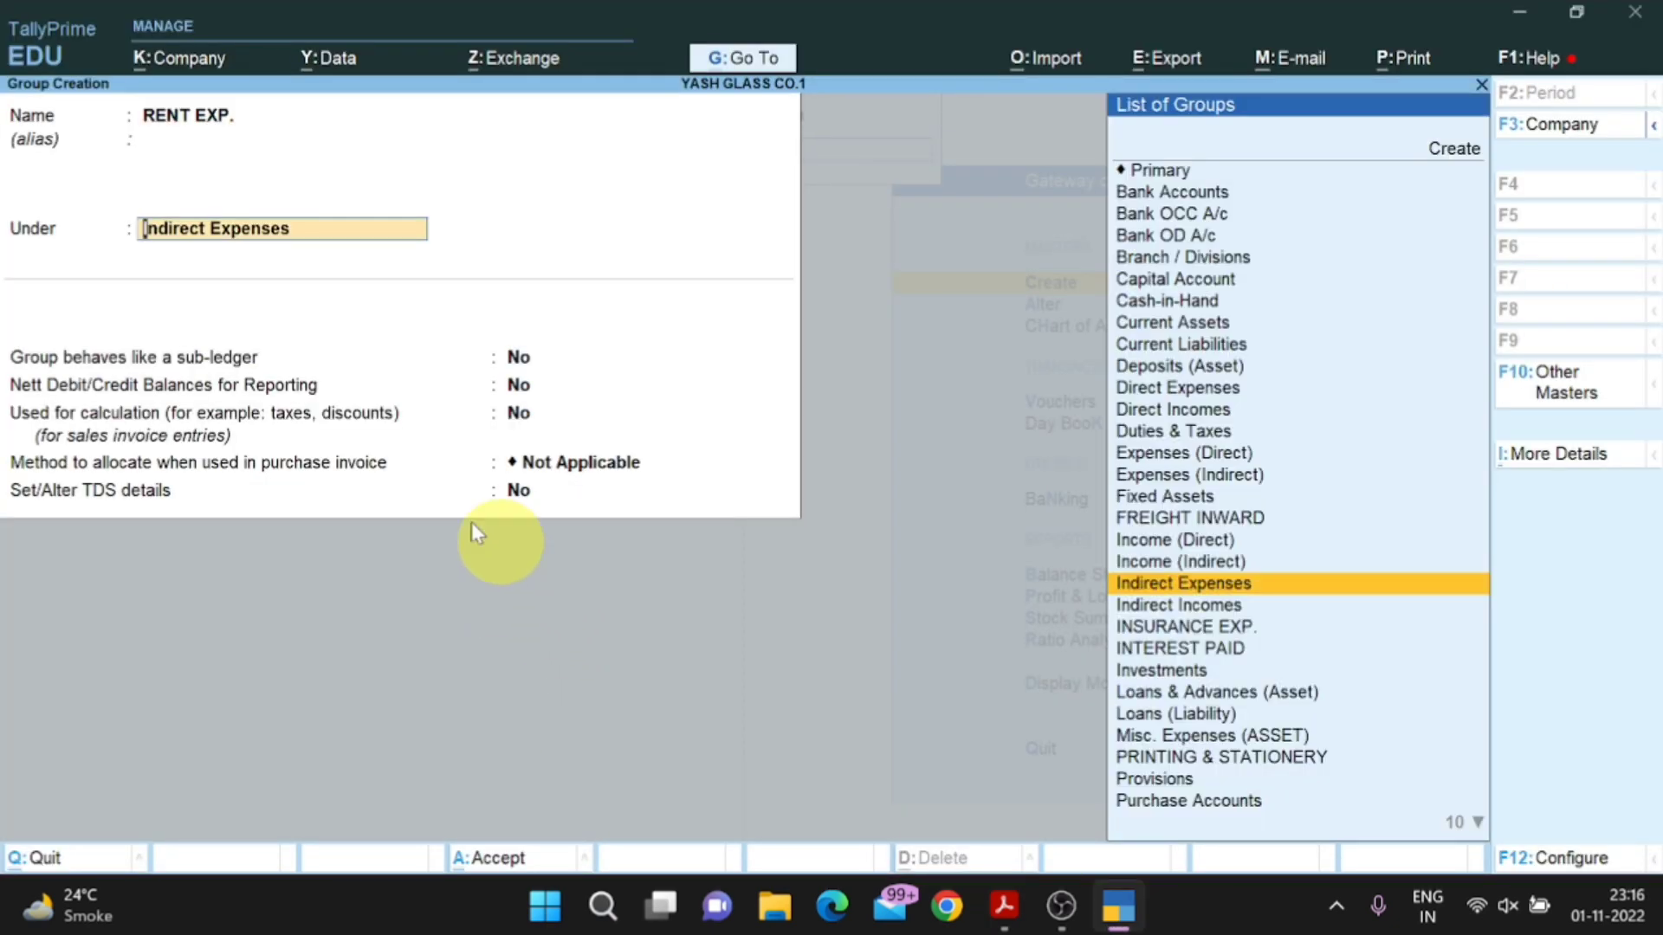
Keep RENT EXP. under Indirect Expenses and save the group with its default options.
key("Return")
key("Return")
key("Return")
key("Return")
key("Return")
key("Return")
key("Return")
Switch to SHEET-1.pdf in Acrobat Reader and consult Group-7 under the Balance Sheet Groups.
key("alt+Tab")
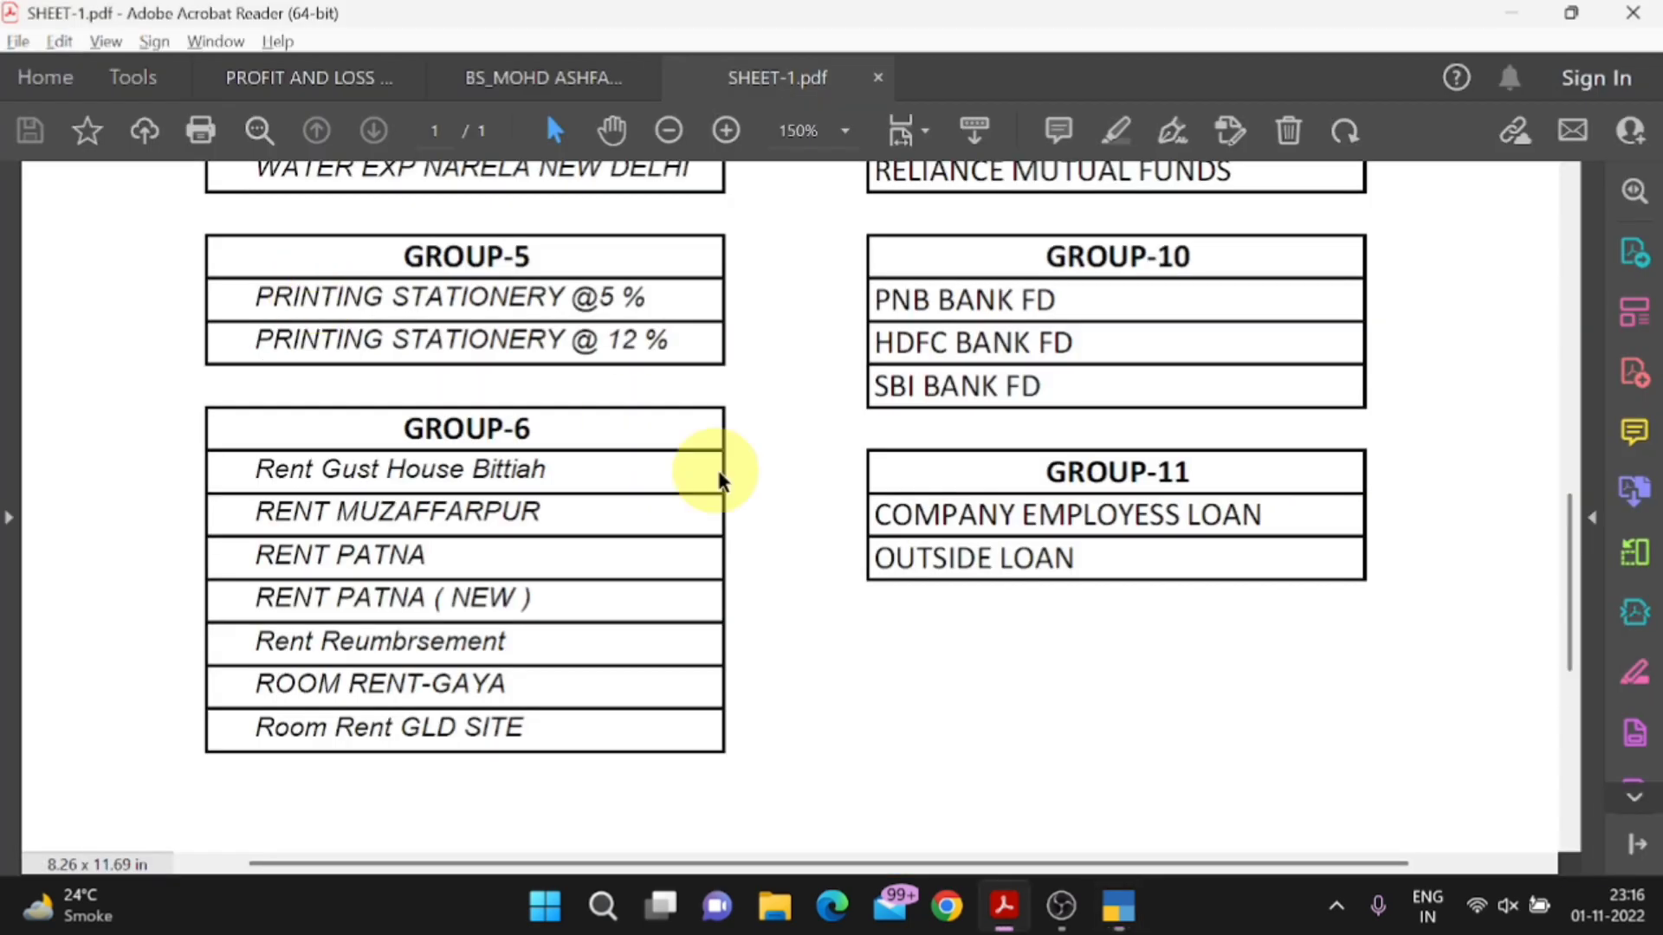
scroll(718, 470, "up", 10)
scroll(719, 481, "up", 2)
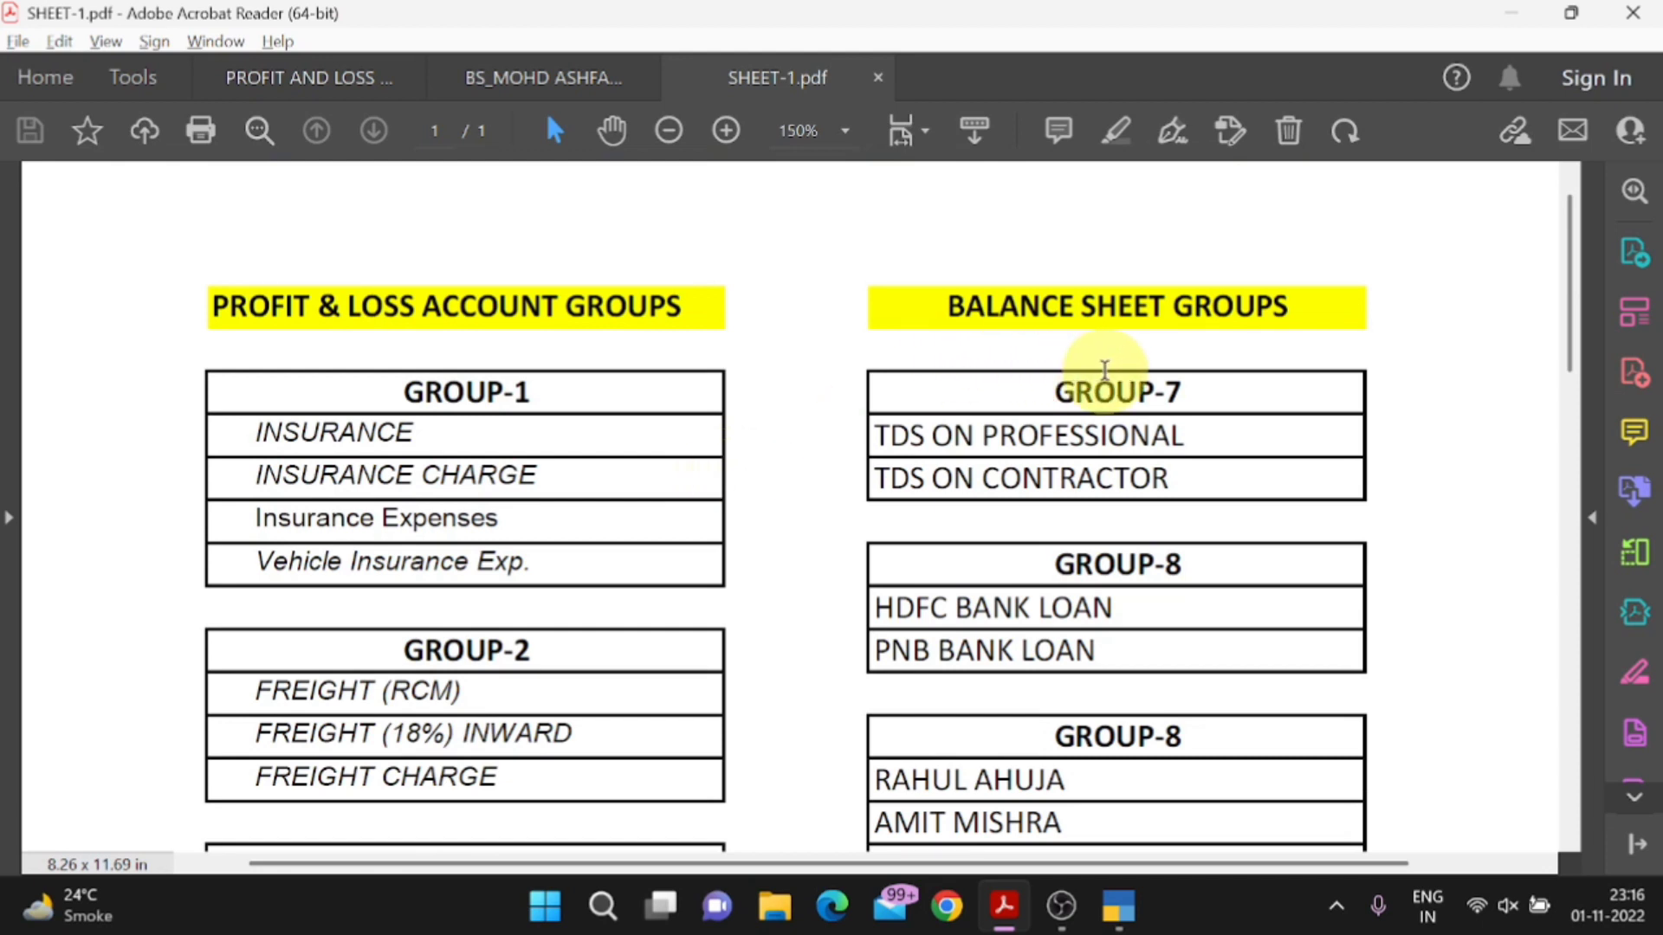
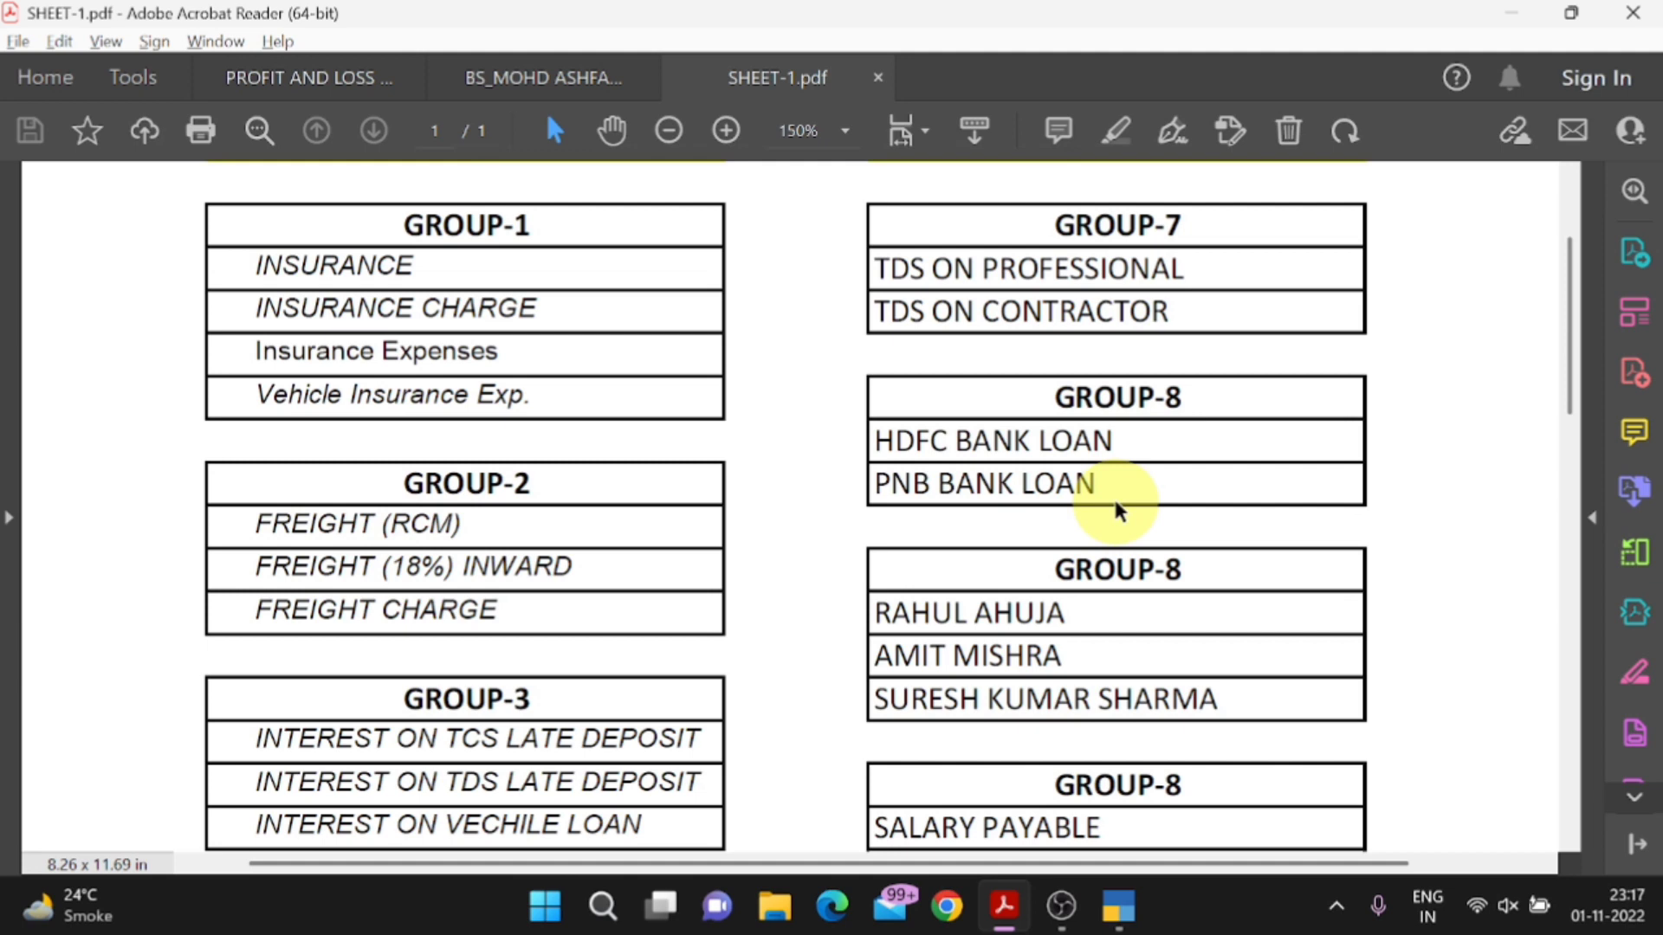
Return to TallyPrime, give the new group the placeholder name S and filter the parent groups by SEC to find Secured Loans.
key("alt+Tab")
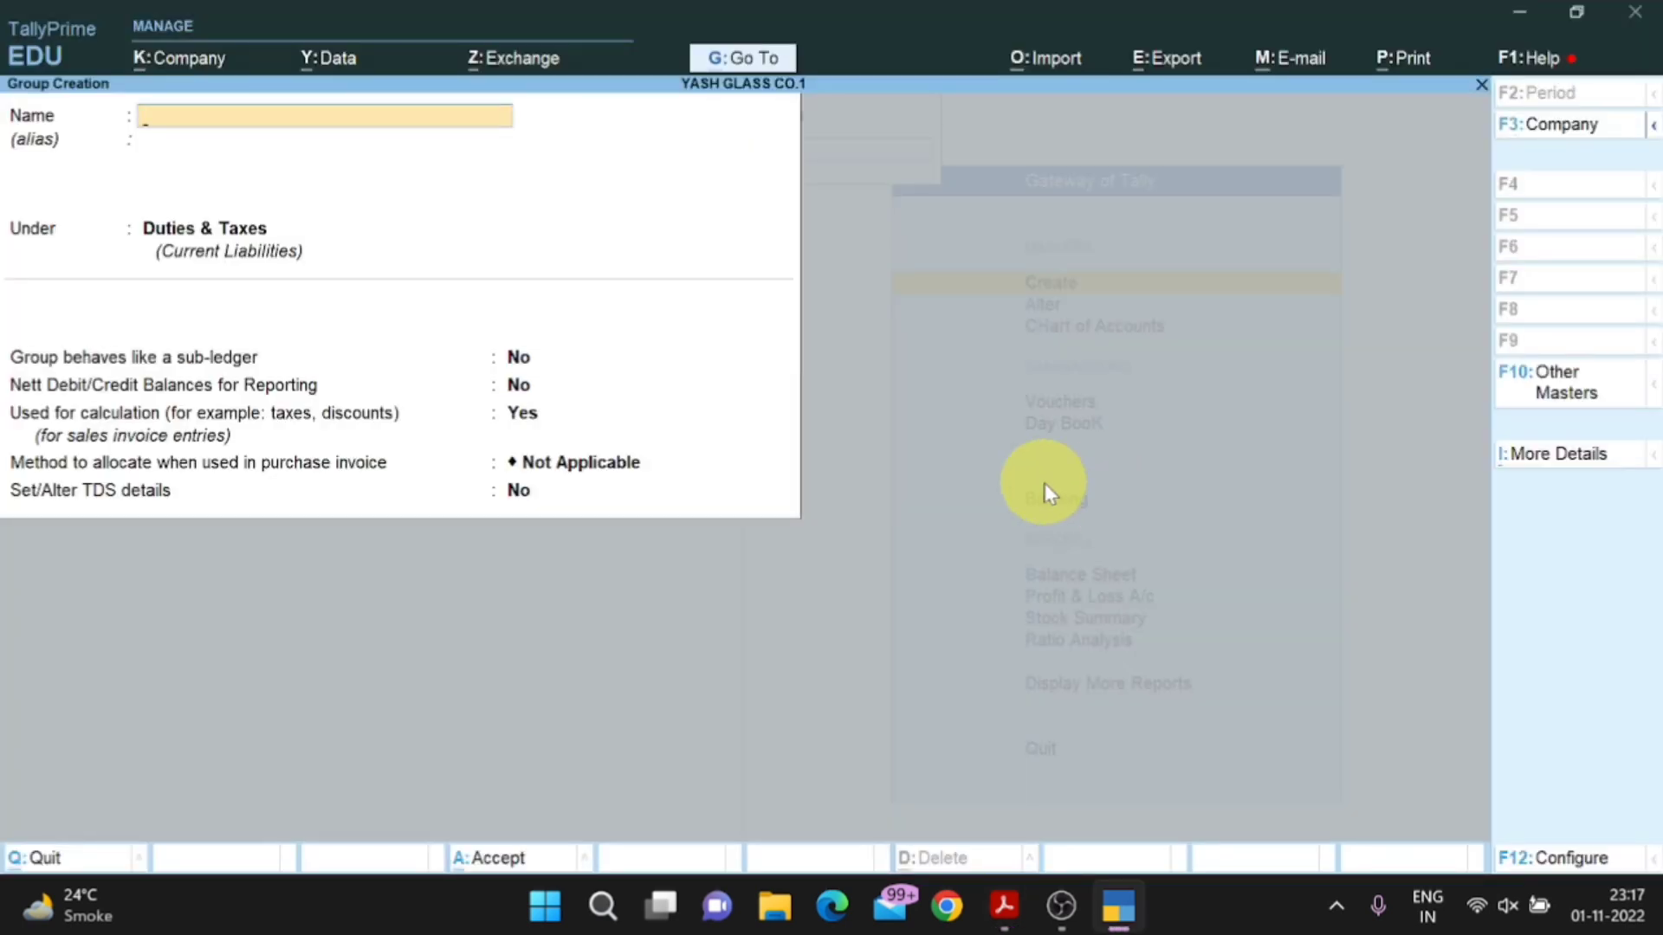
type("S")
key("Return")
key("Return")
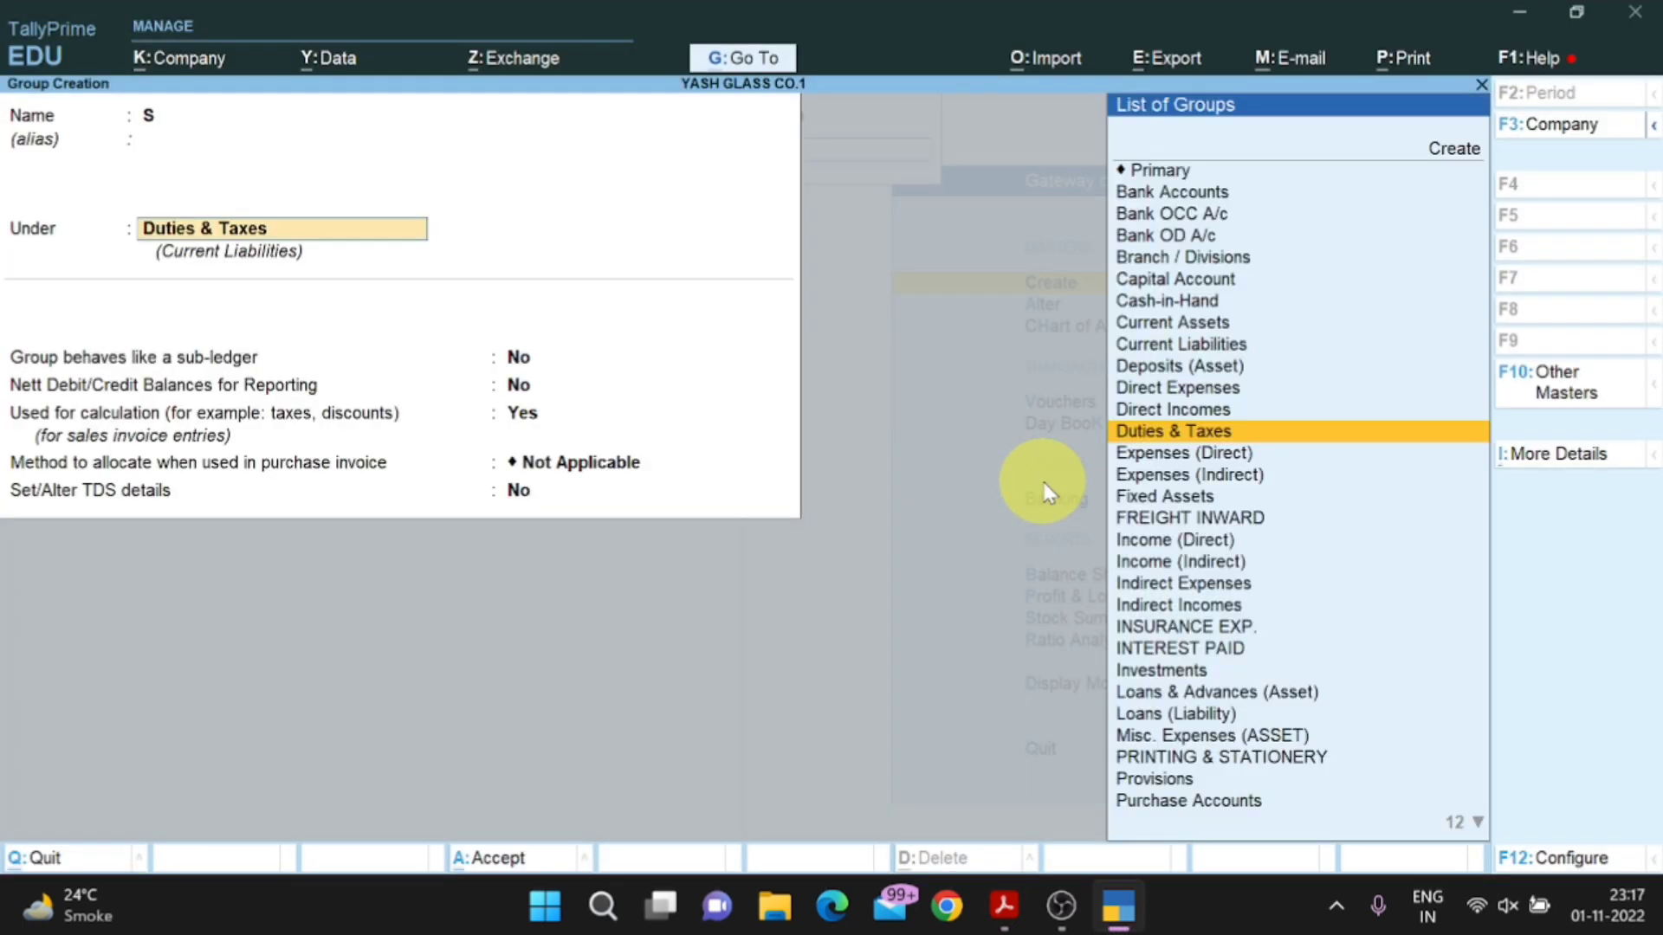
type("SEC")
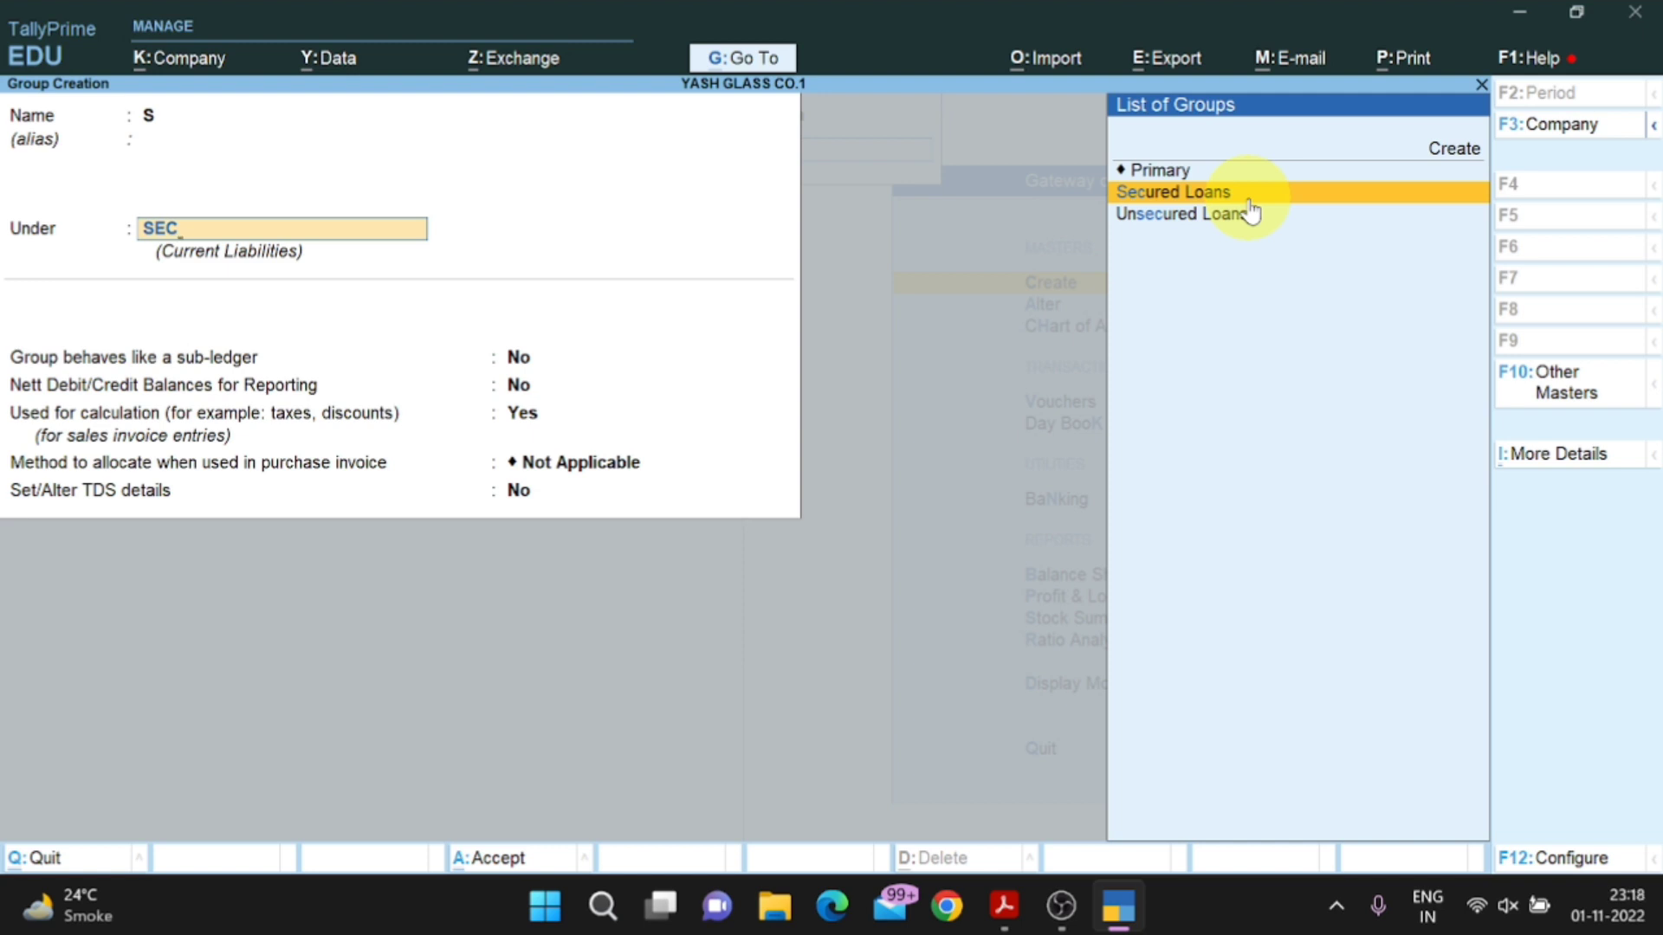
Consult the Group-8 list of individuals in SHEET-1.pdf in Acrobat Reader, return to TallyPrime and highlight Unsecured Loans as the parent group.
key("alt+Tab")
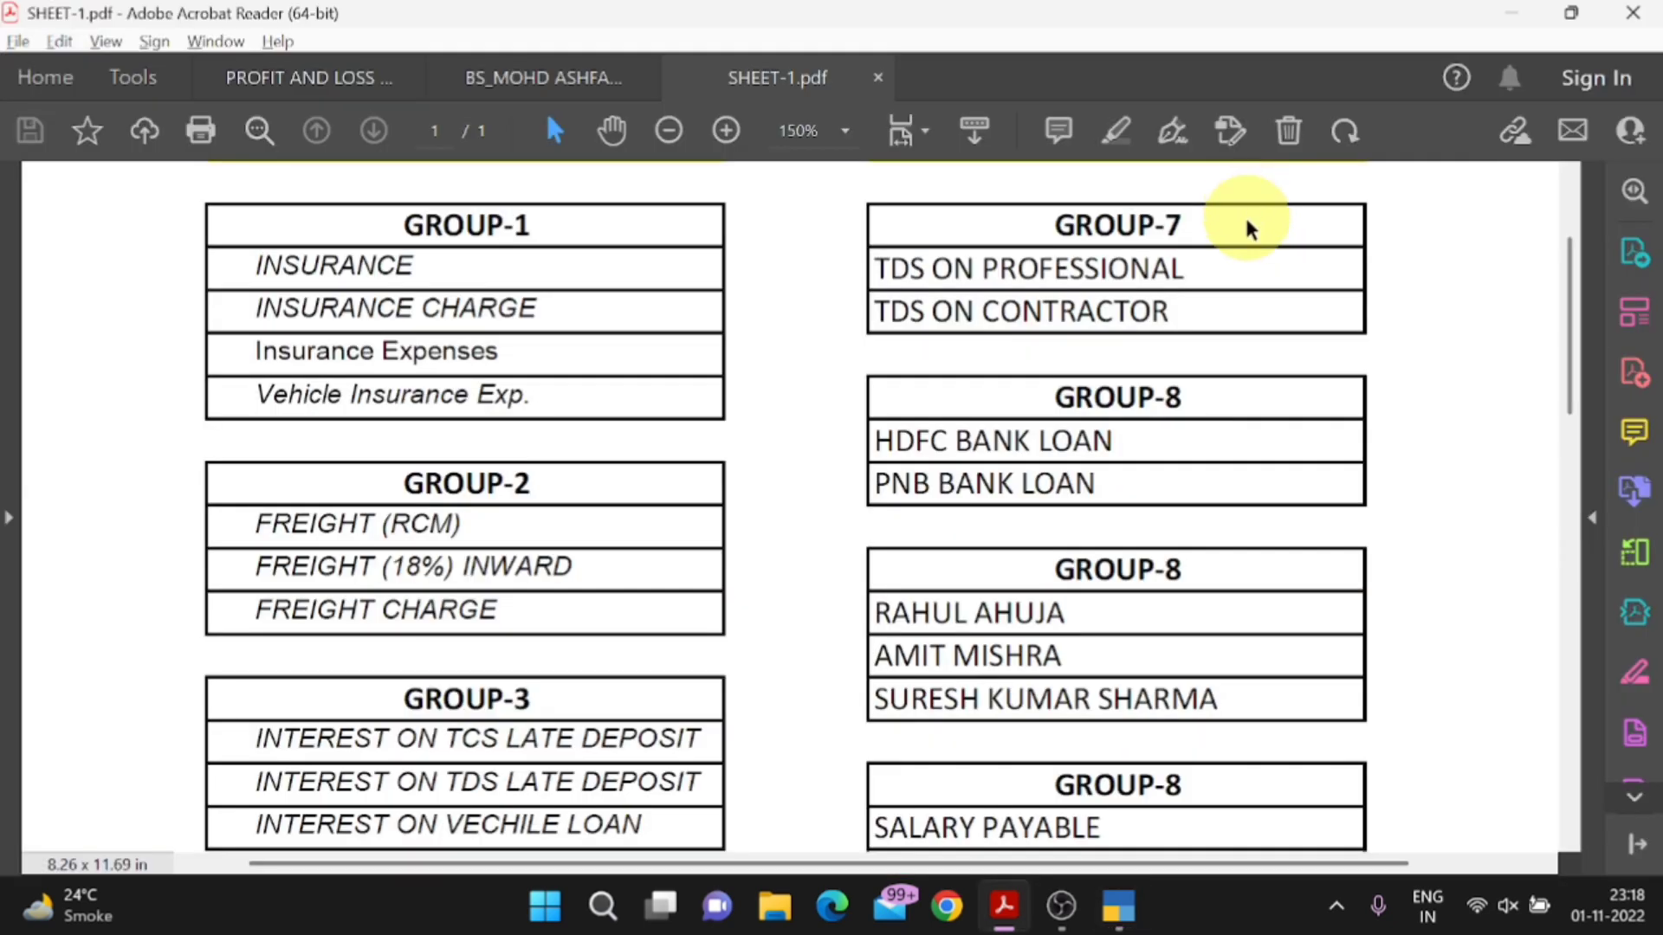
scroll(1221, 385, "down", 2)
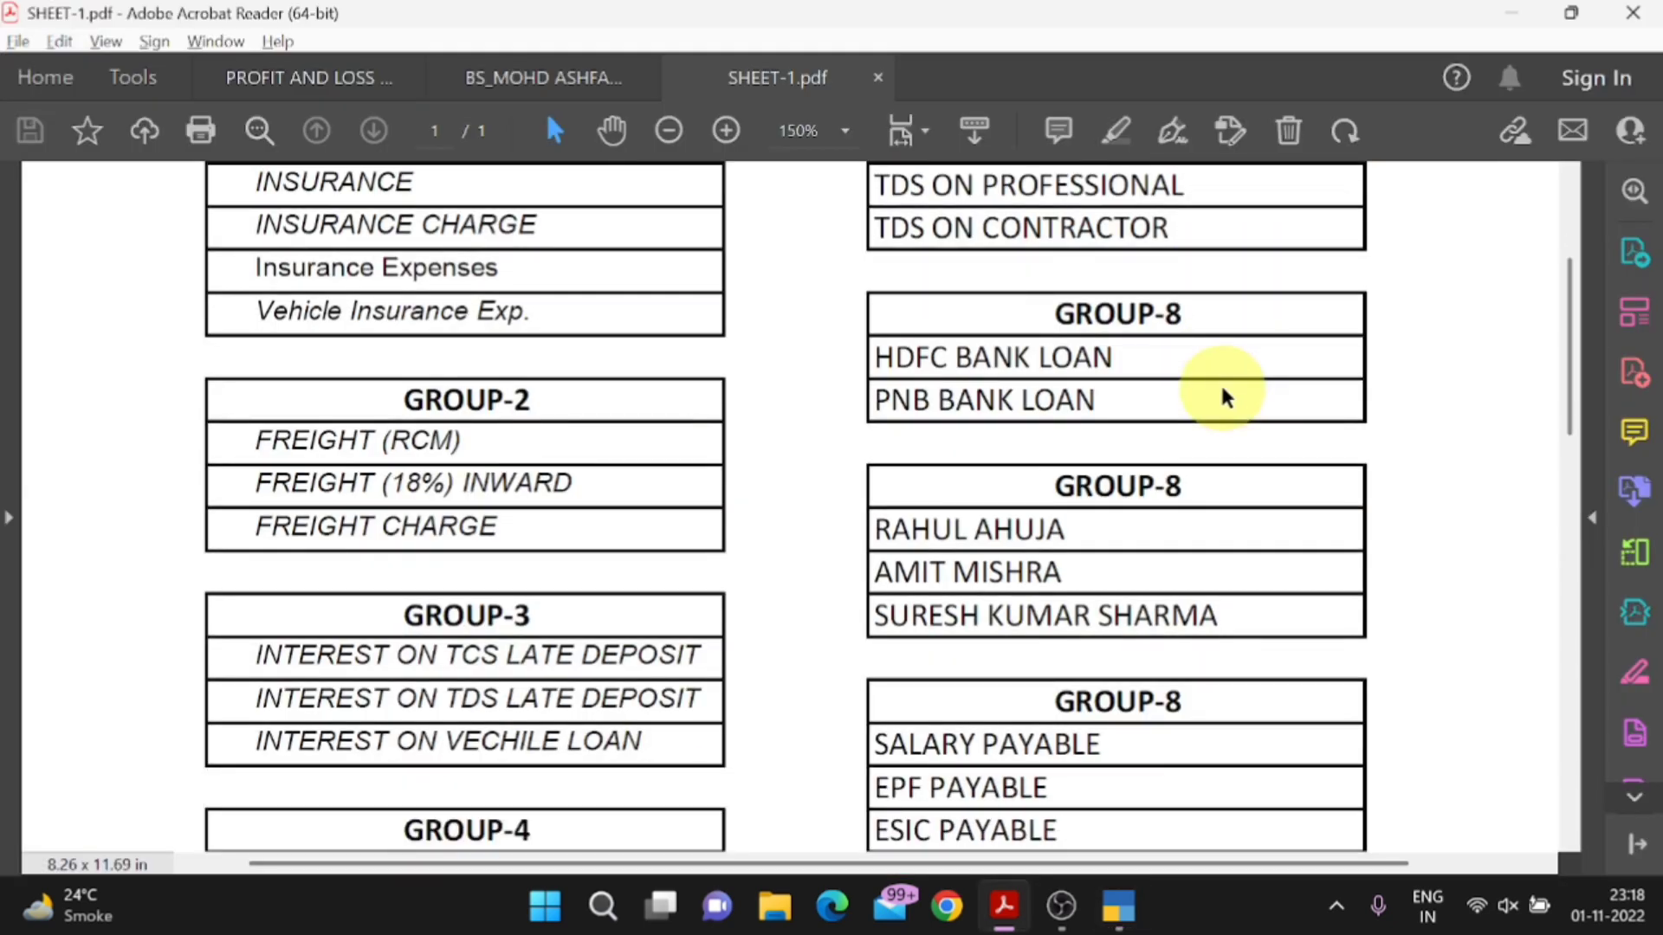
scroll(1223, 394, "down", 1)
scroll(1212, 450, "down", 2)
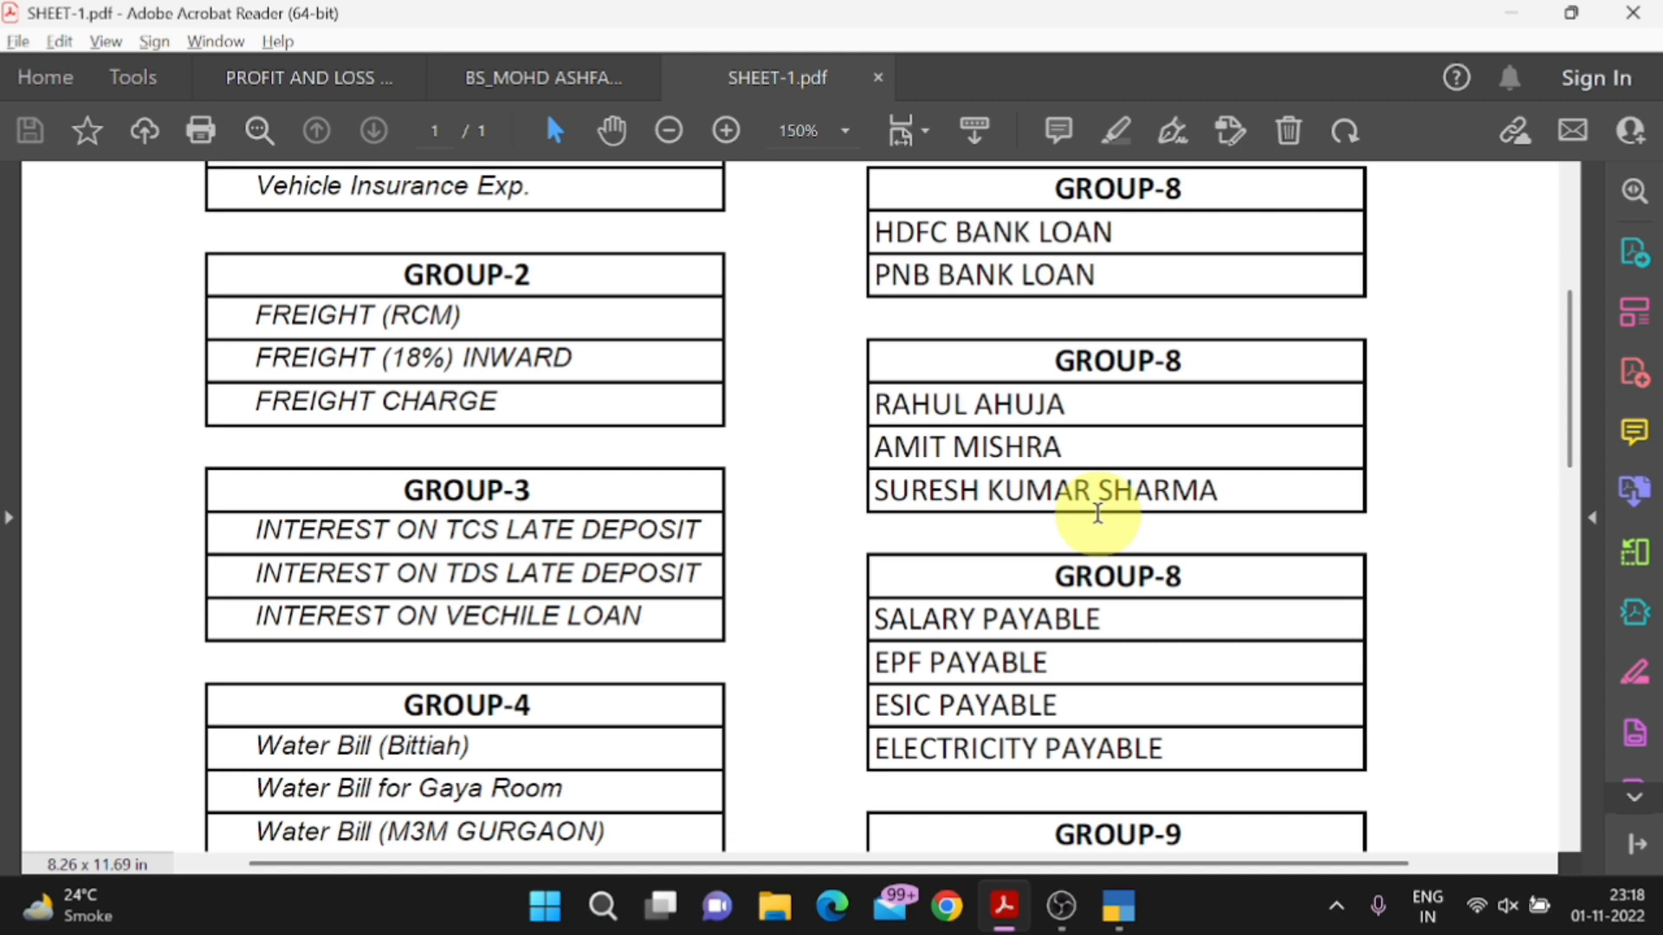
key("alt+Tab")
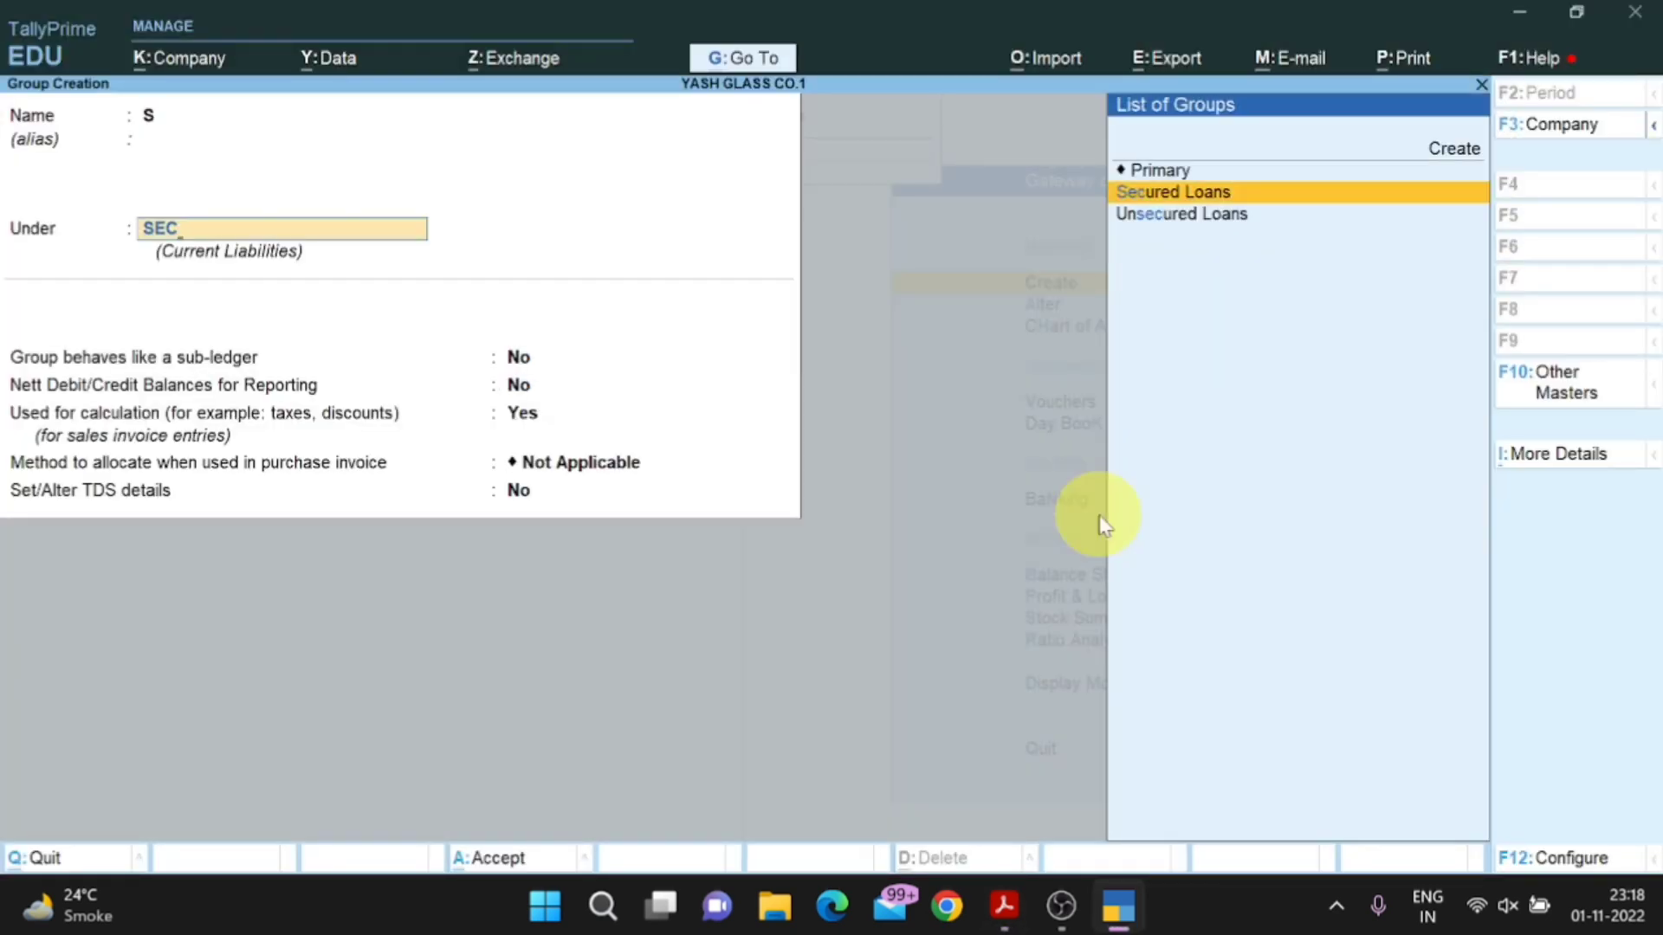
key("Down")
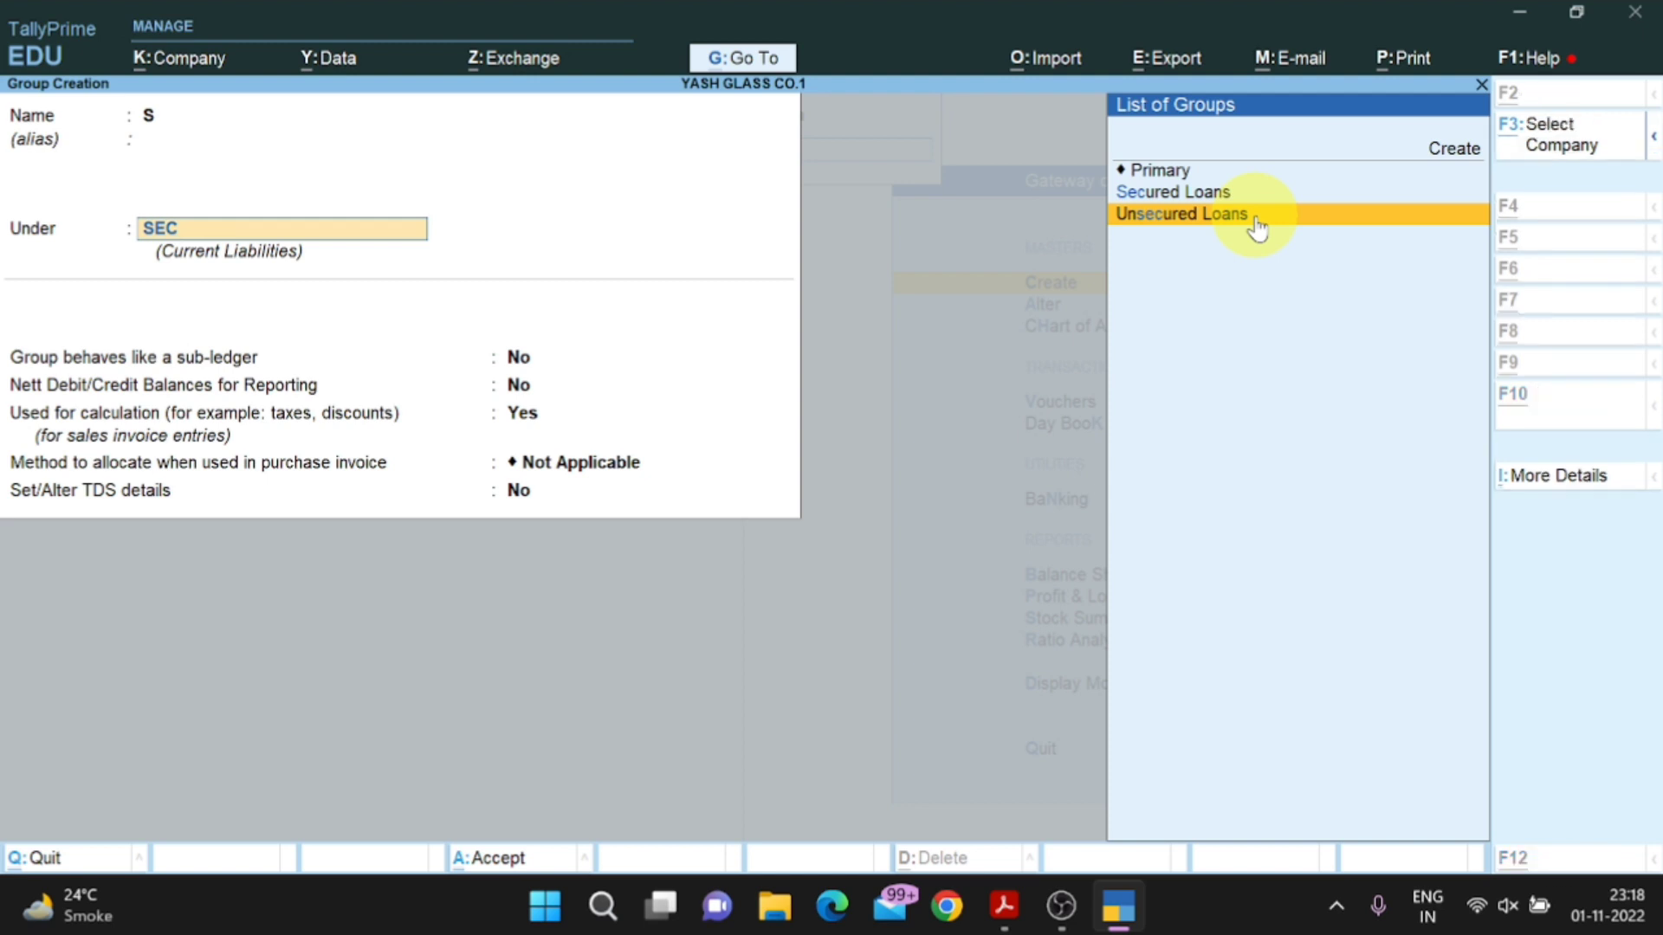
Consult the Group-8 list of payable ledgers in SHEET-1.pdf in Acrobat Reader and return to the group form in TallyPrime.
key("alt+Tab")
scroll(1255, 428, "down", 2)
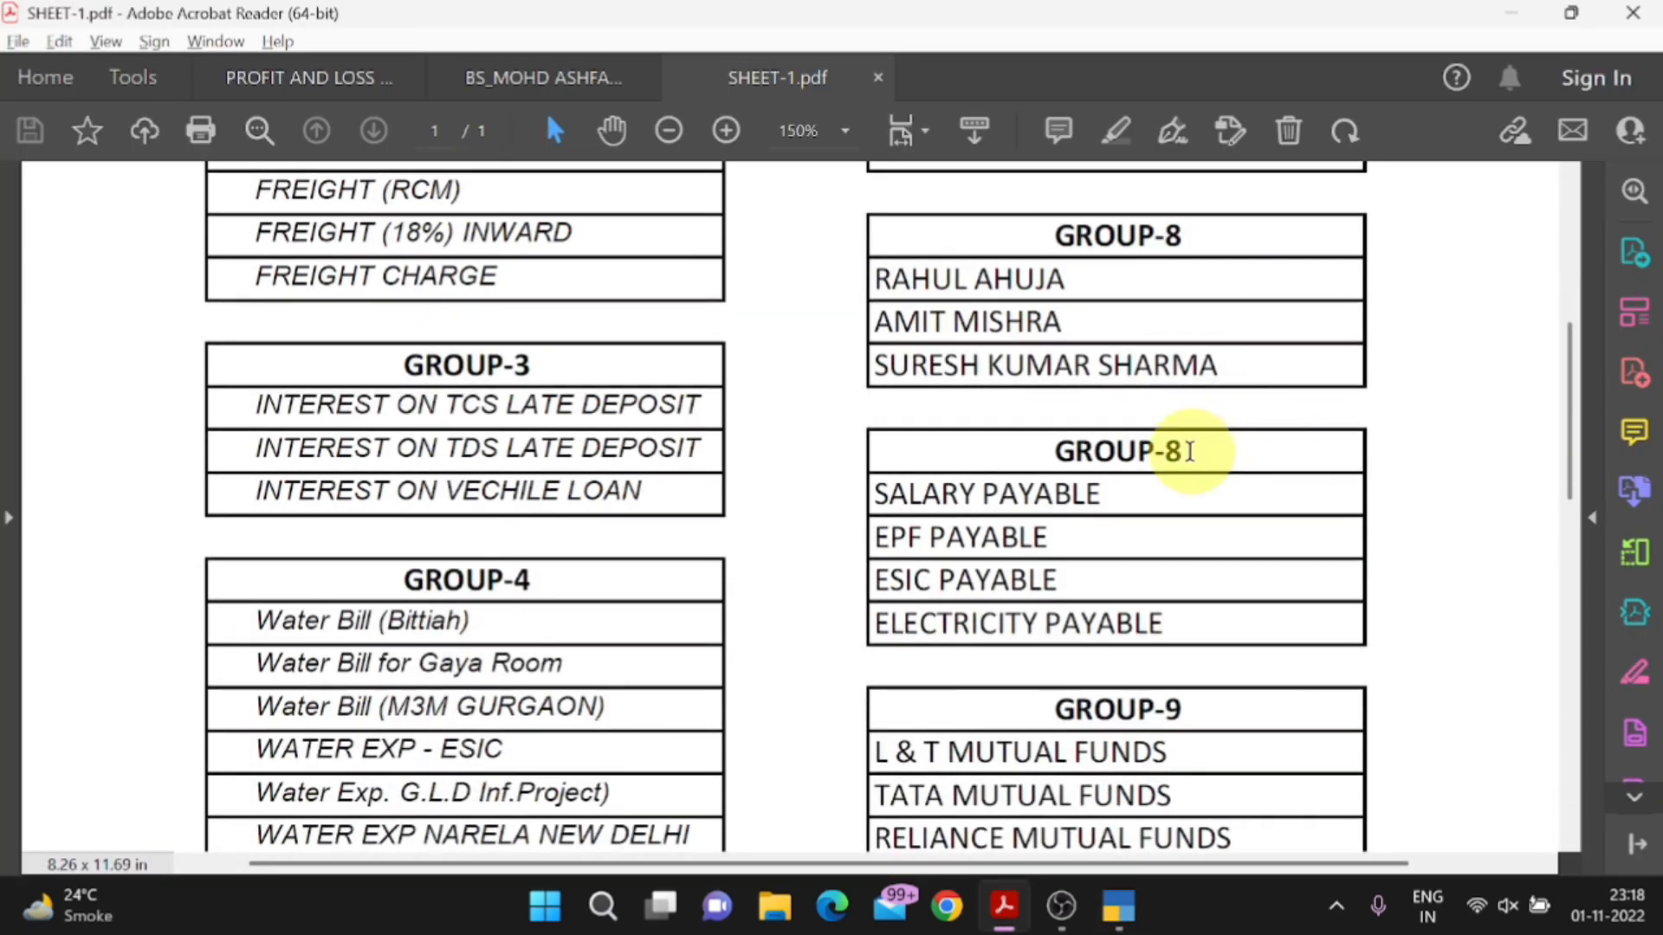
scroll(1158, 462, "down", 2)
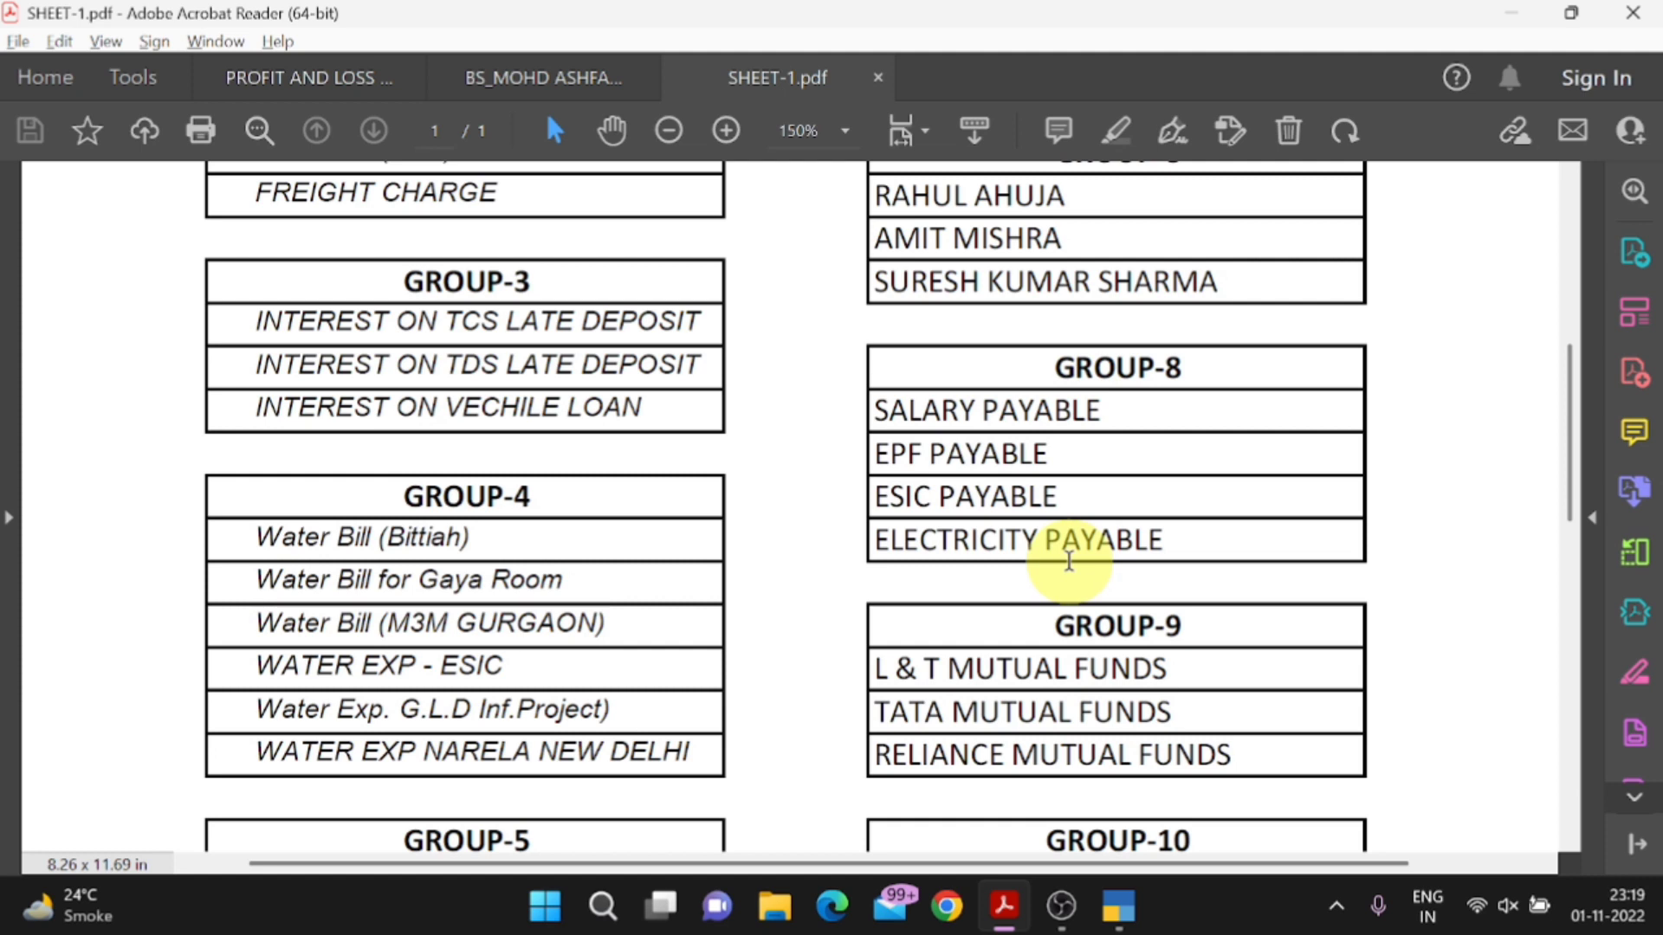
key("alt+Tab")
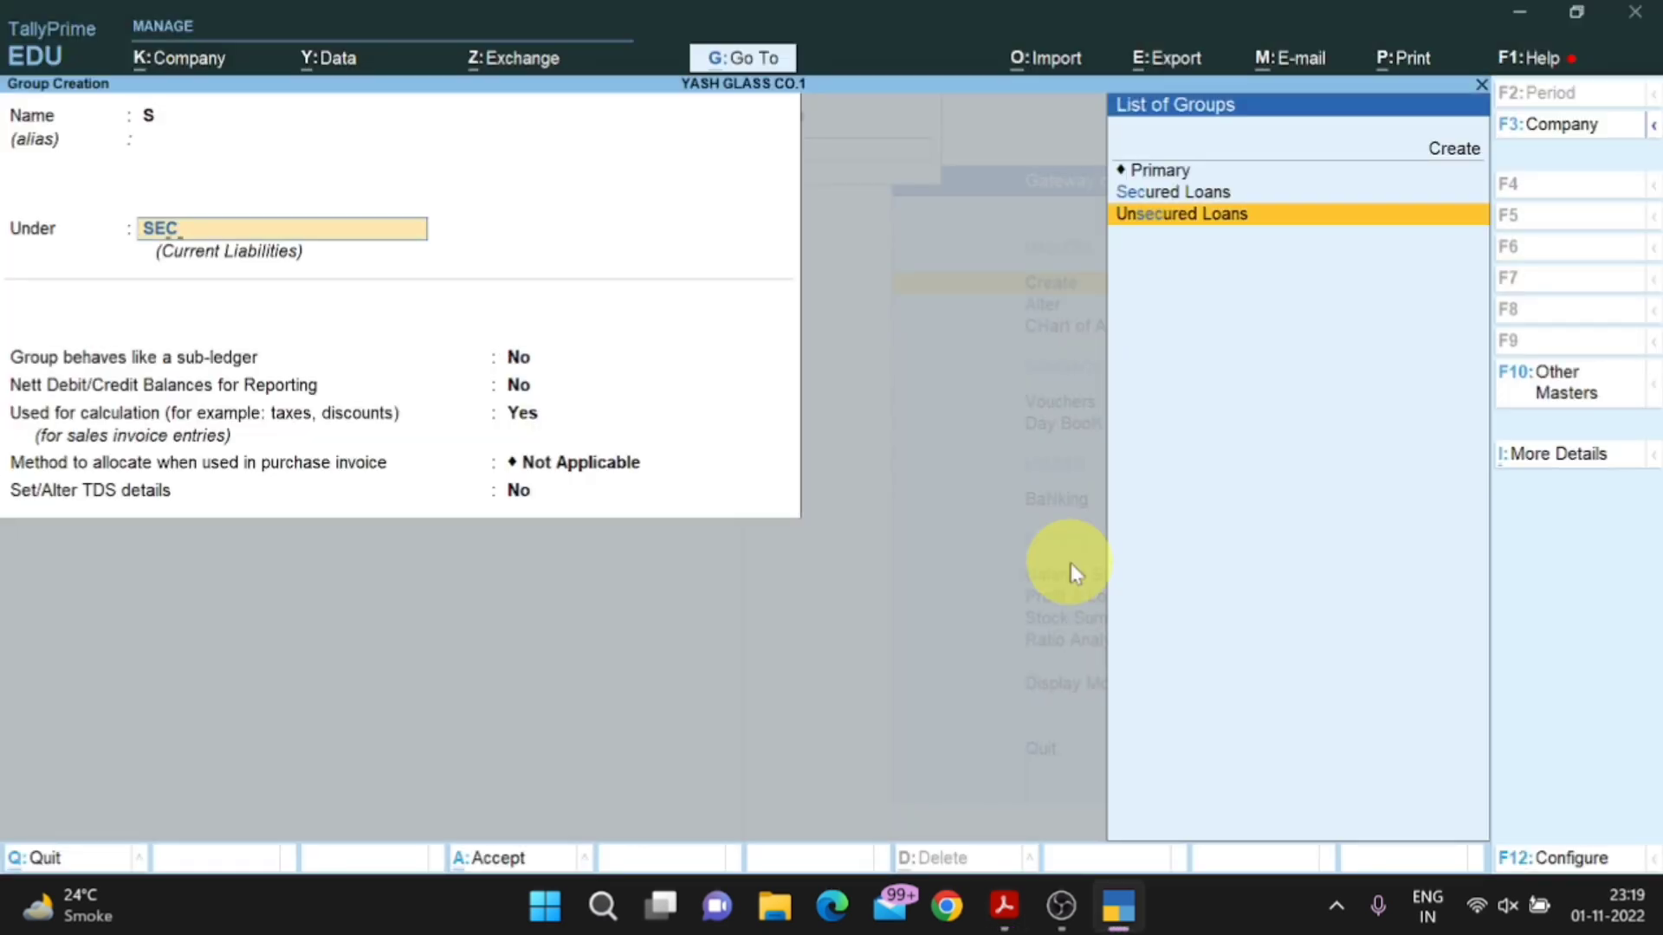
Clear the parent group entry and replace the placeholder group name with EXPENSES PAYABLE.
key("BackSpace")
key("BackSpace")
key("BackSpace")
key("BackSpace")
key("BackSpace")
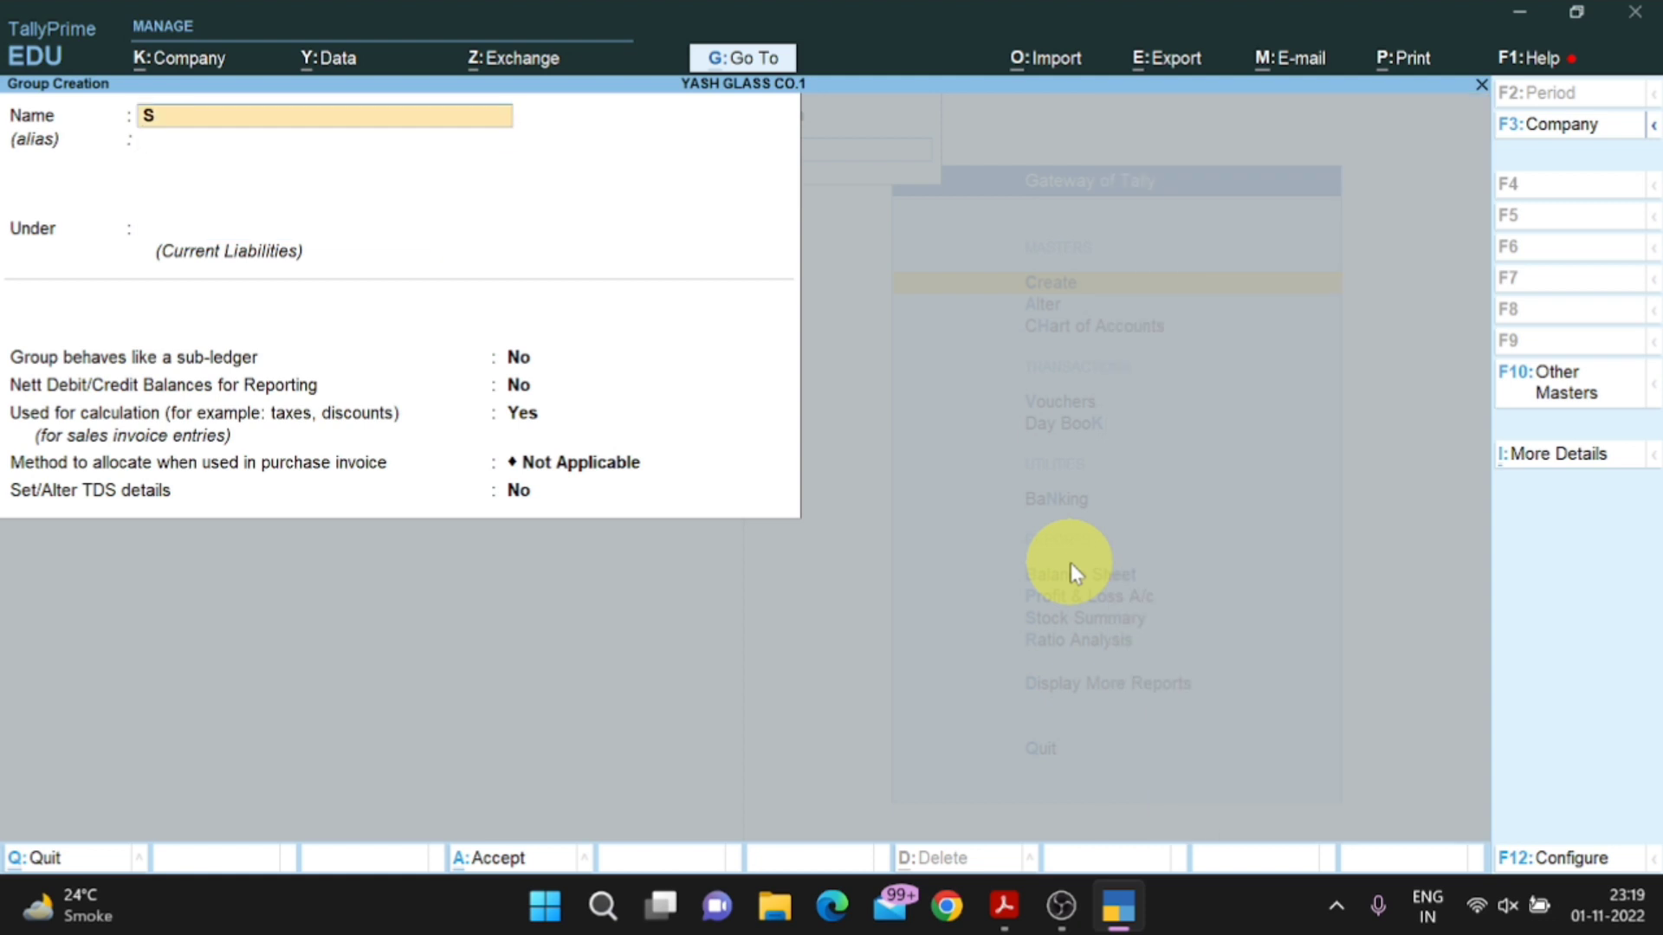
type("EXPN")
key("BackSpace")
type("ENSES PAYABLE")
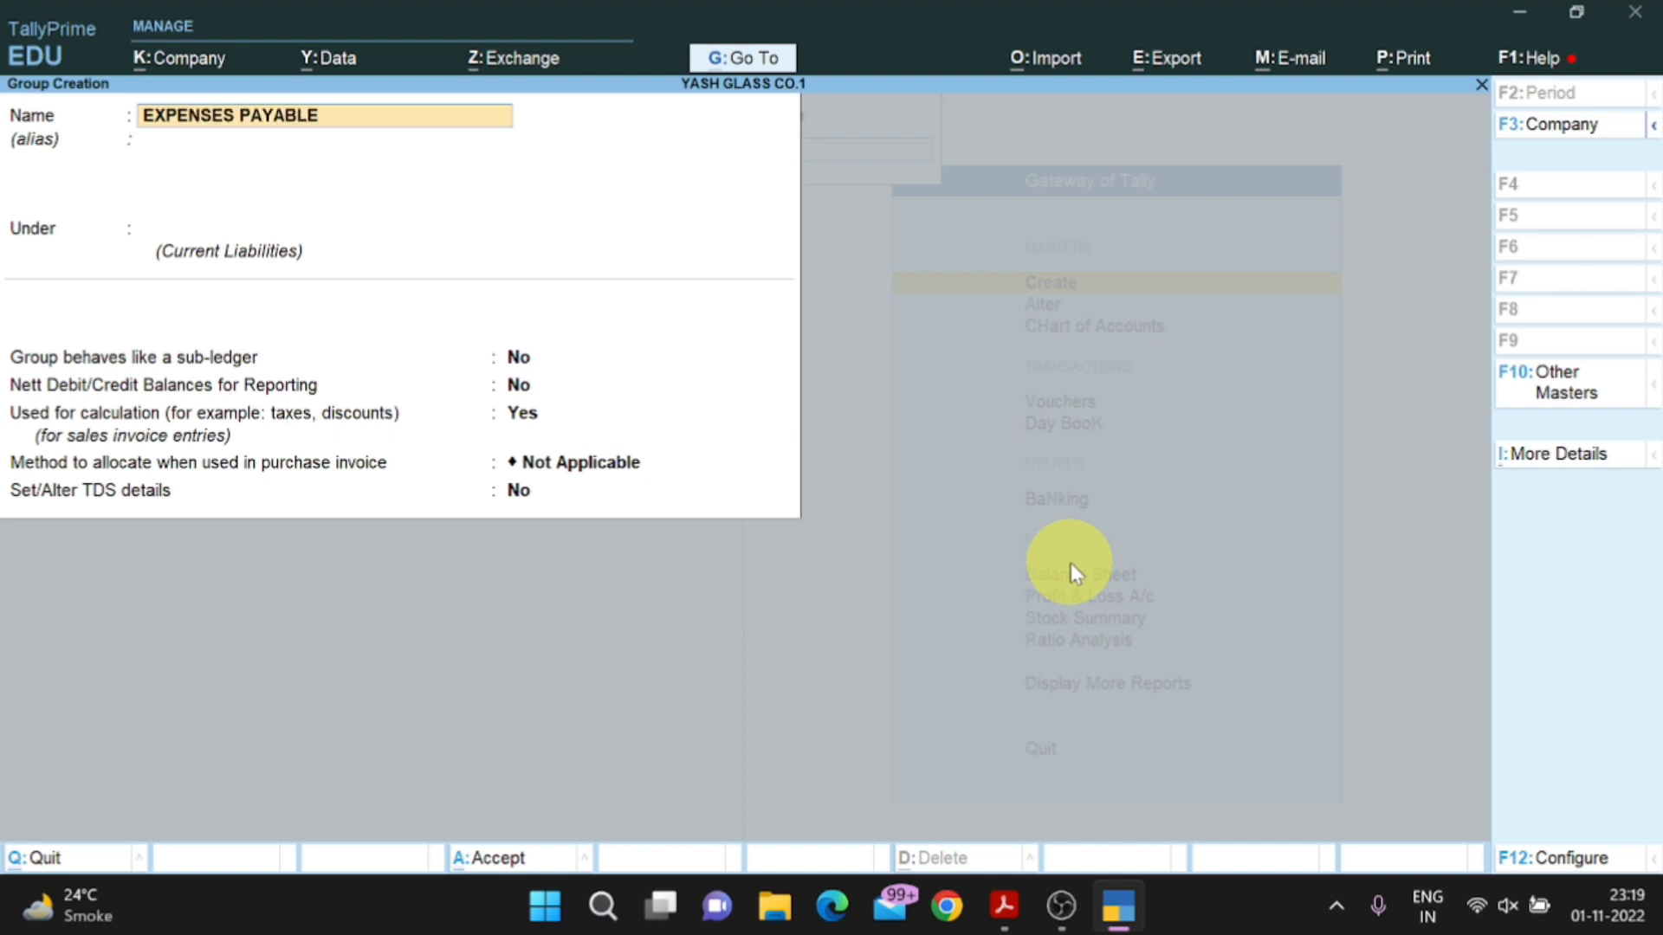
Place the EXPENSES PAYABLE group under Current Liabilities.
key("Return")
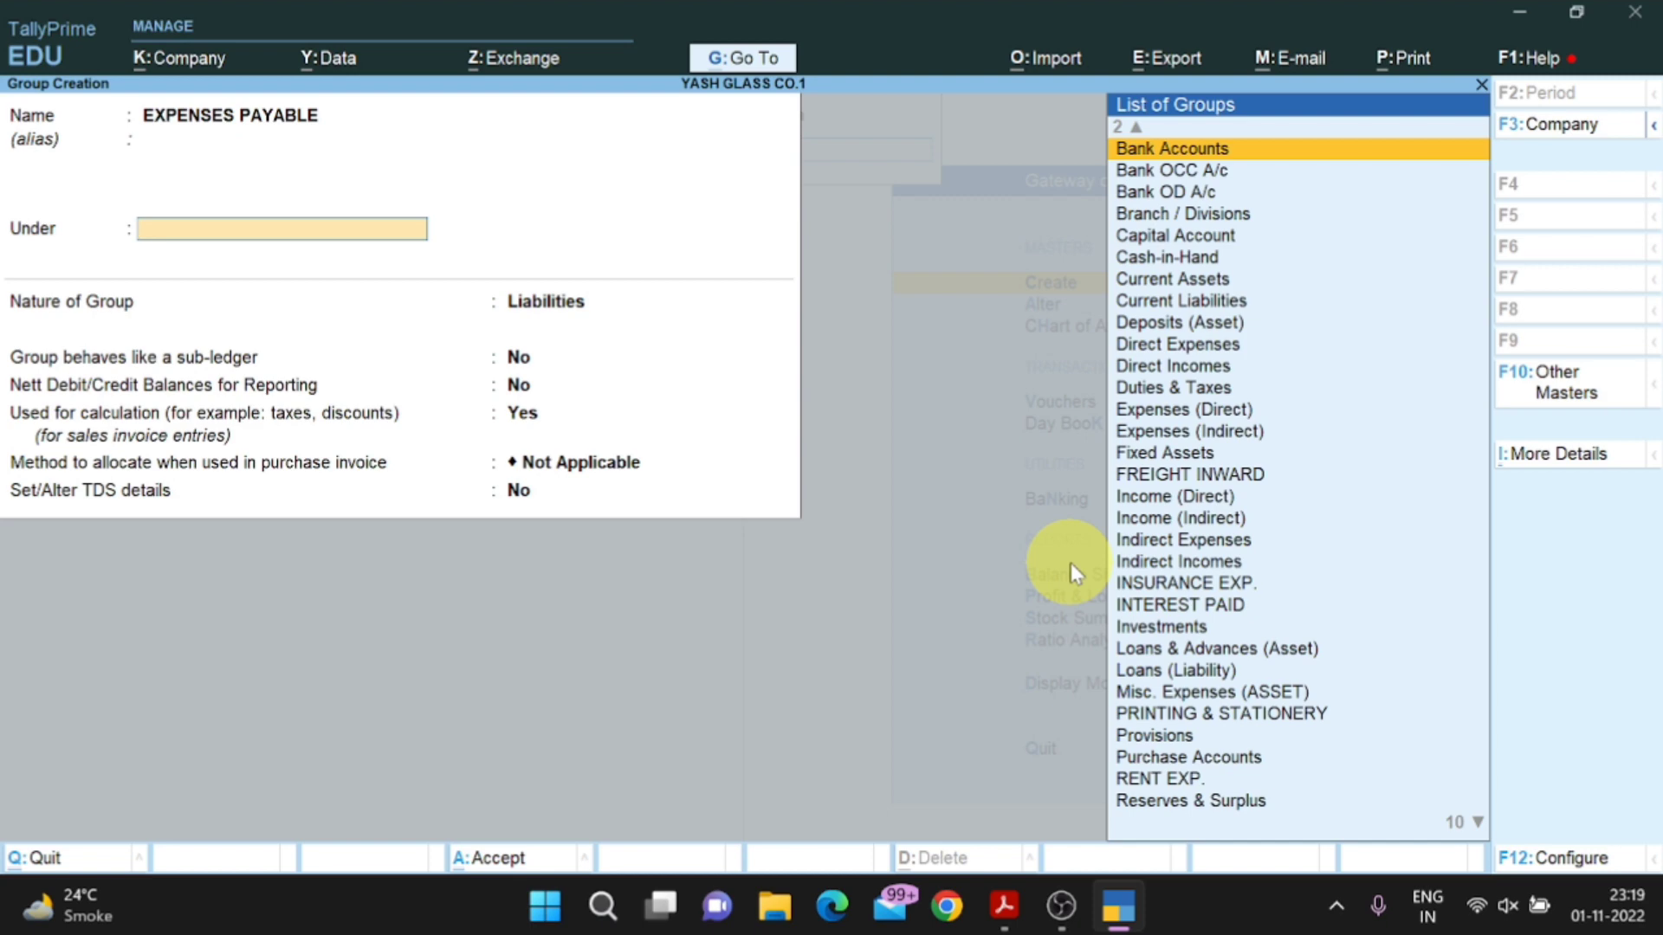
type("CUR")
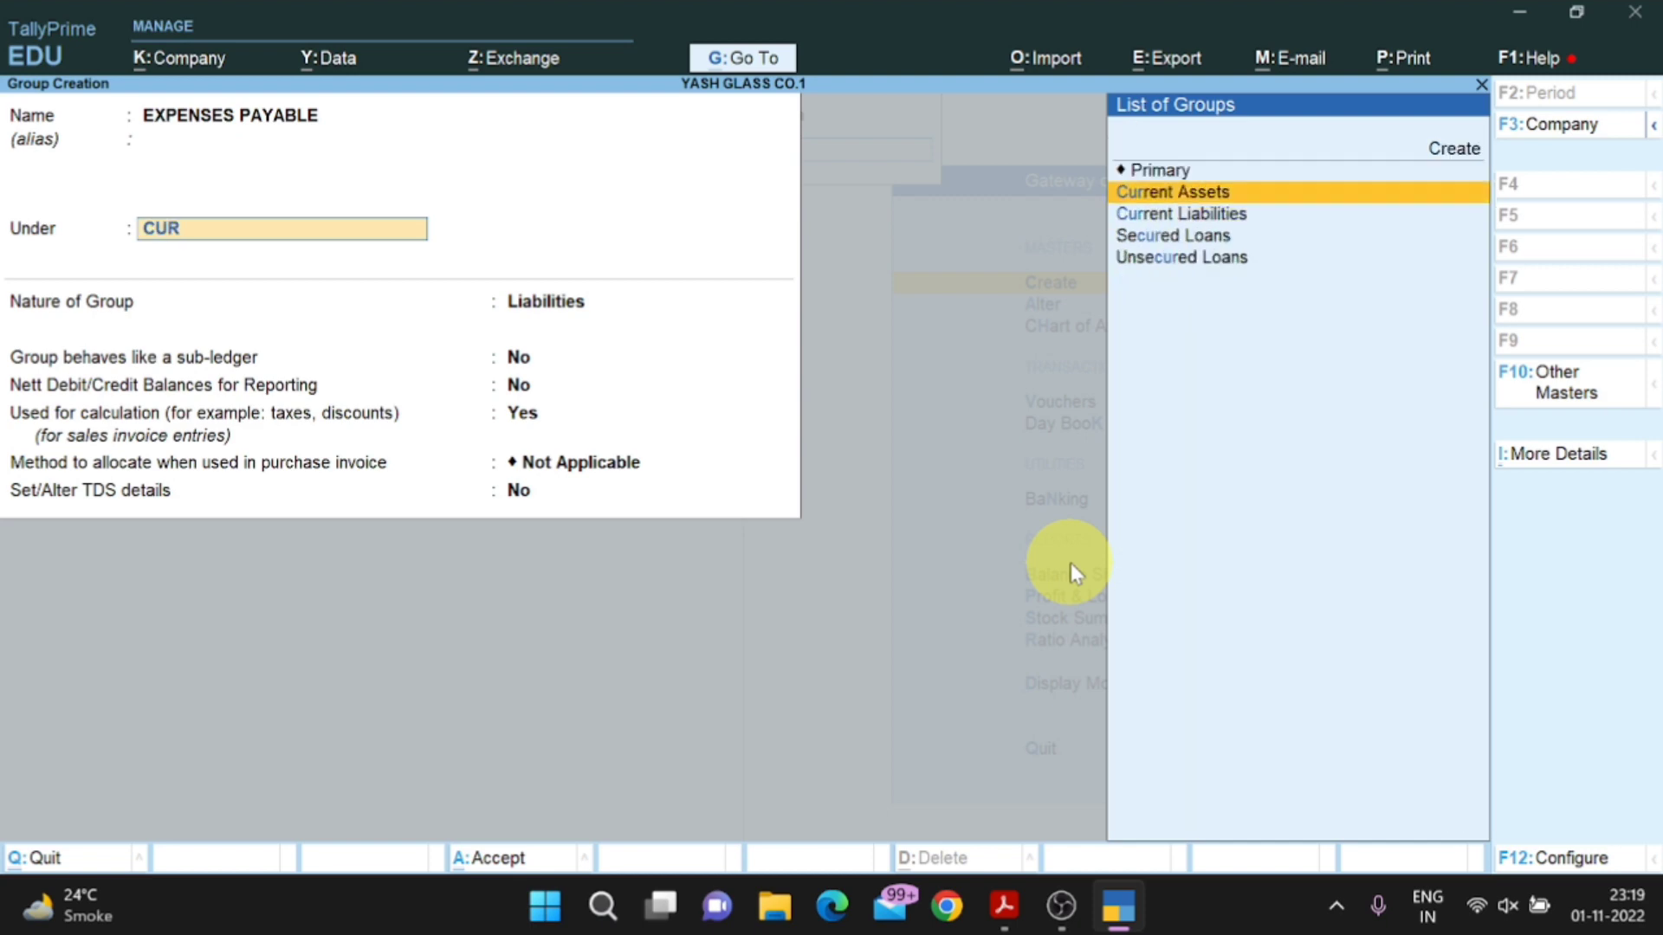
key("Down")
key("Return")
Check the EXPENSES PAYABLE group against the payable ledgers in SHEET-1.pdf in Acrobat Reader and consult the Group-9 list there.
key("alt+Tab")
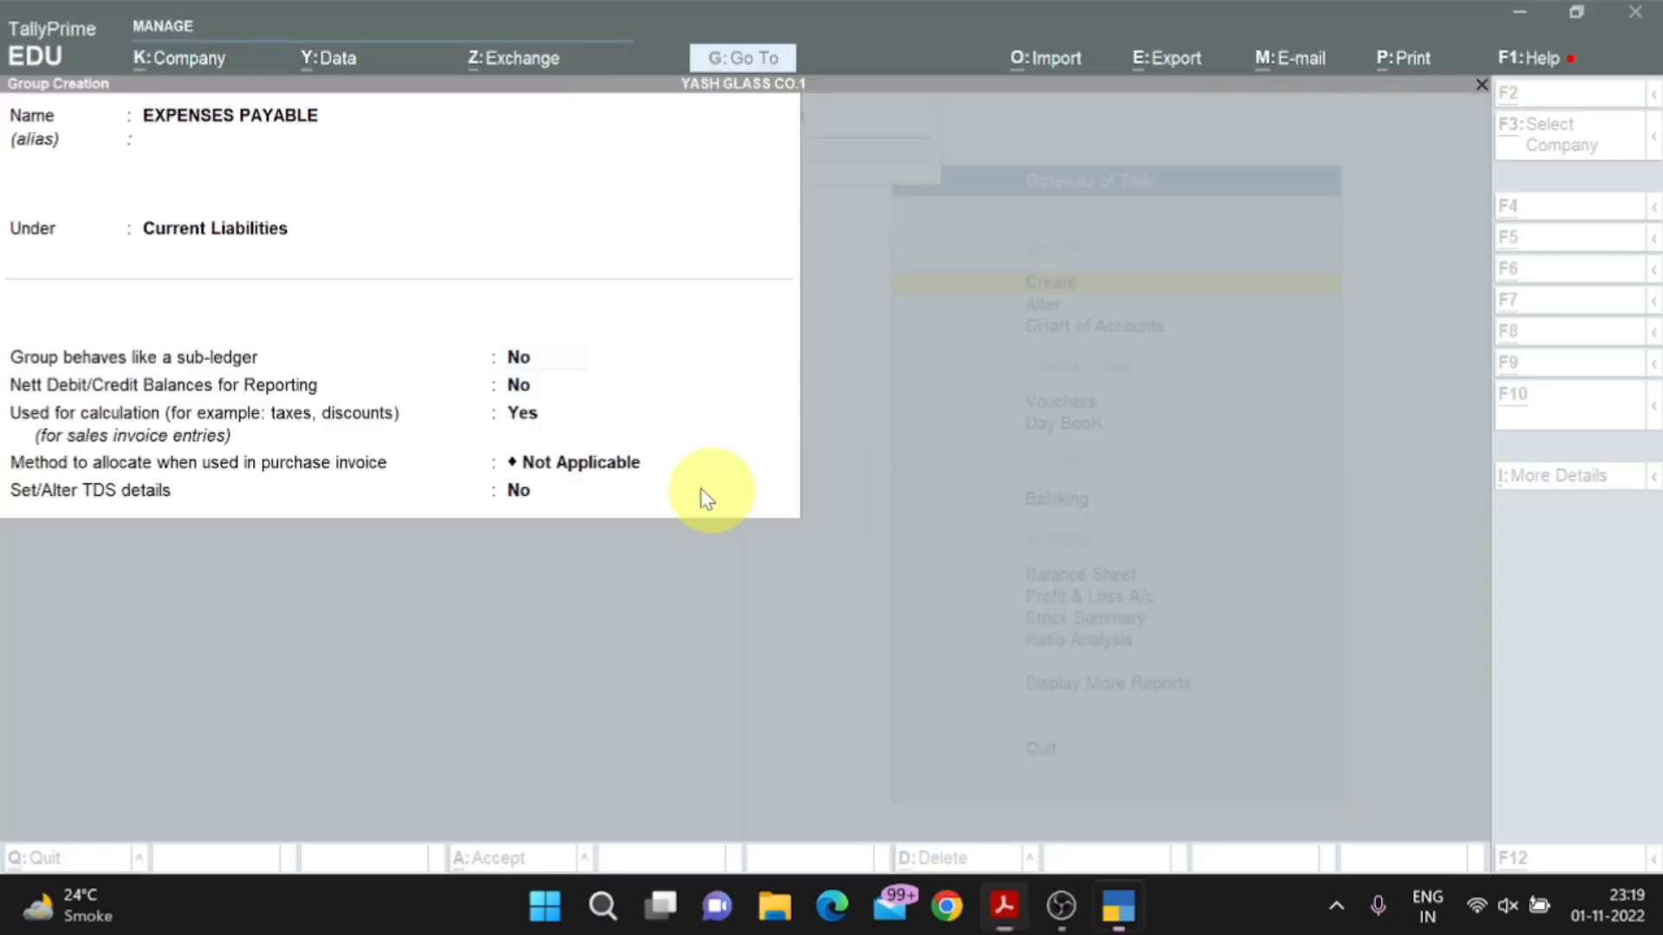
key("alt+Tab")
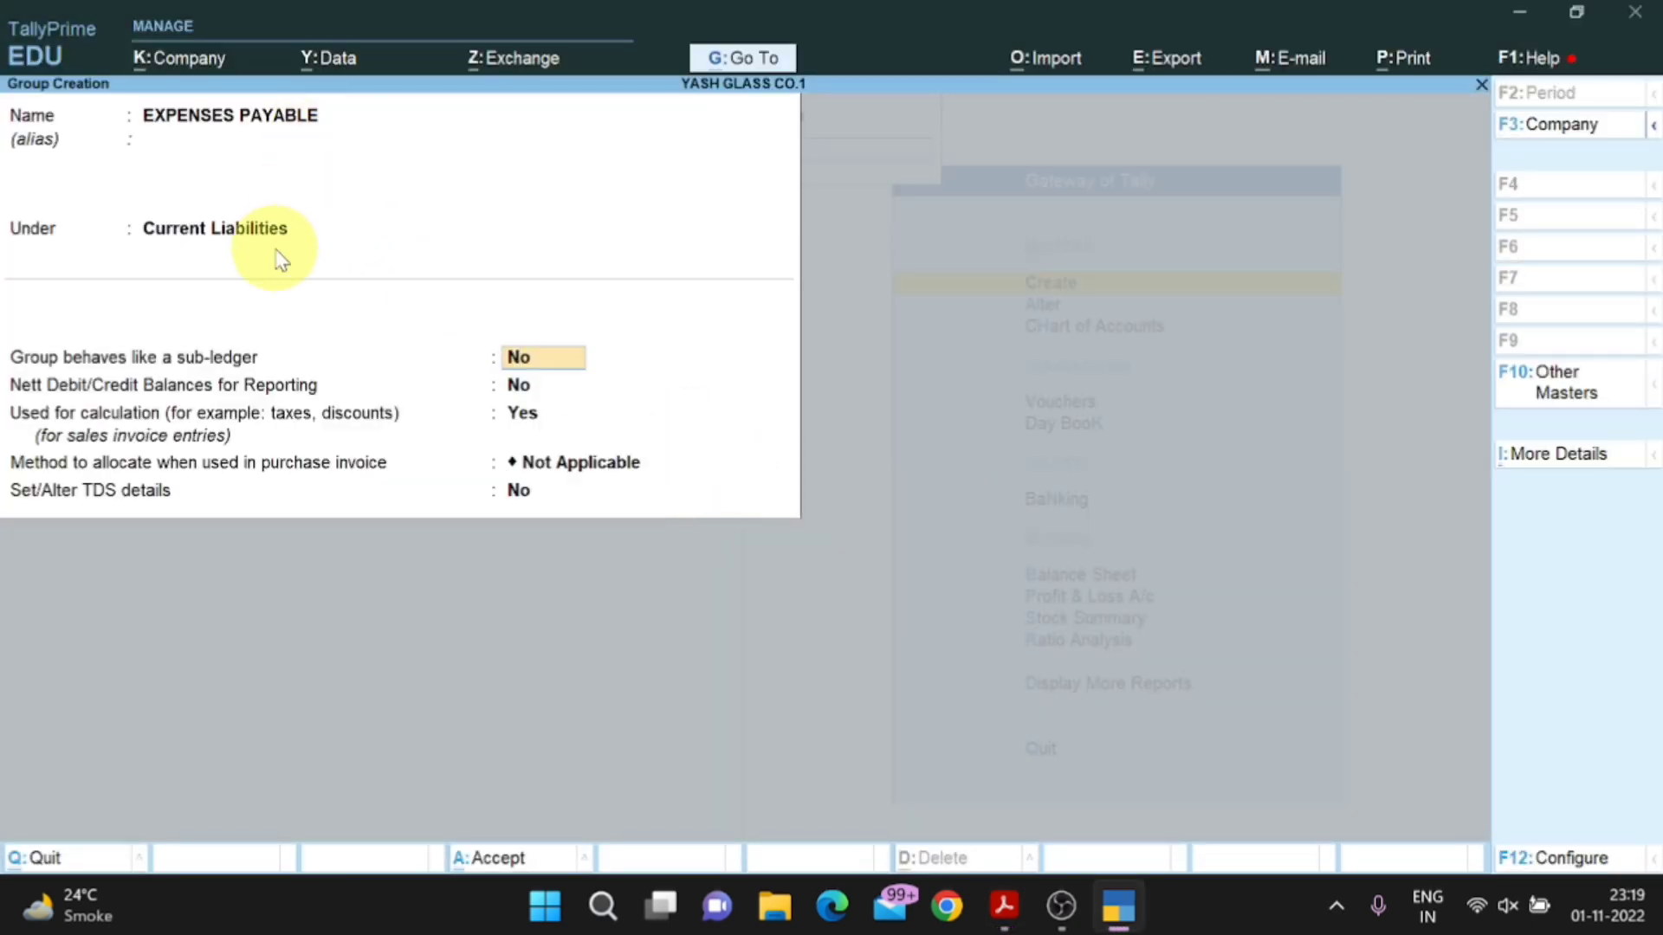
key("alt+Tab")
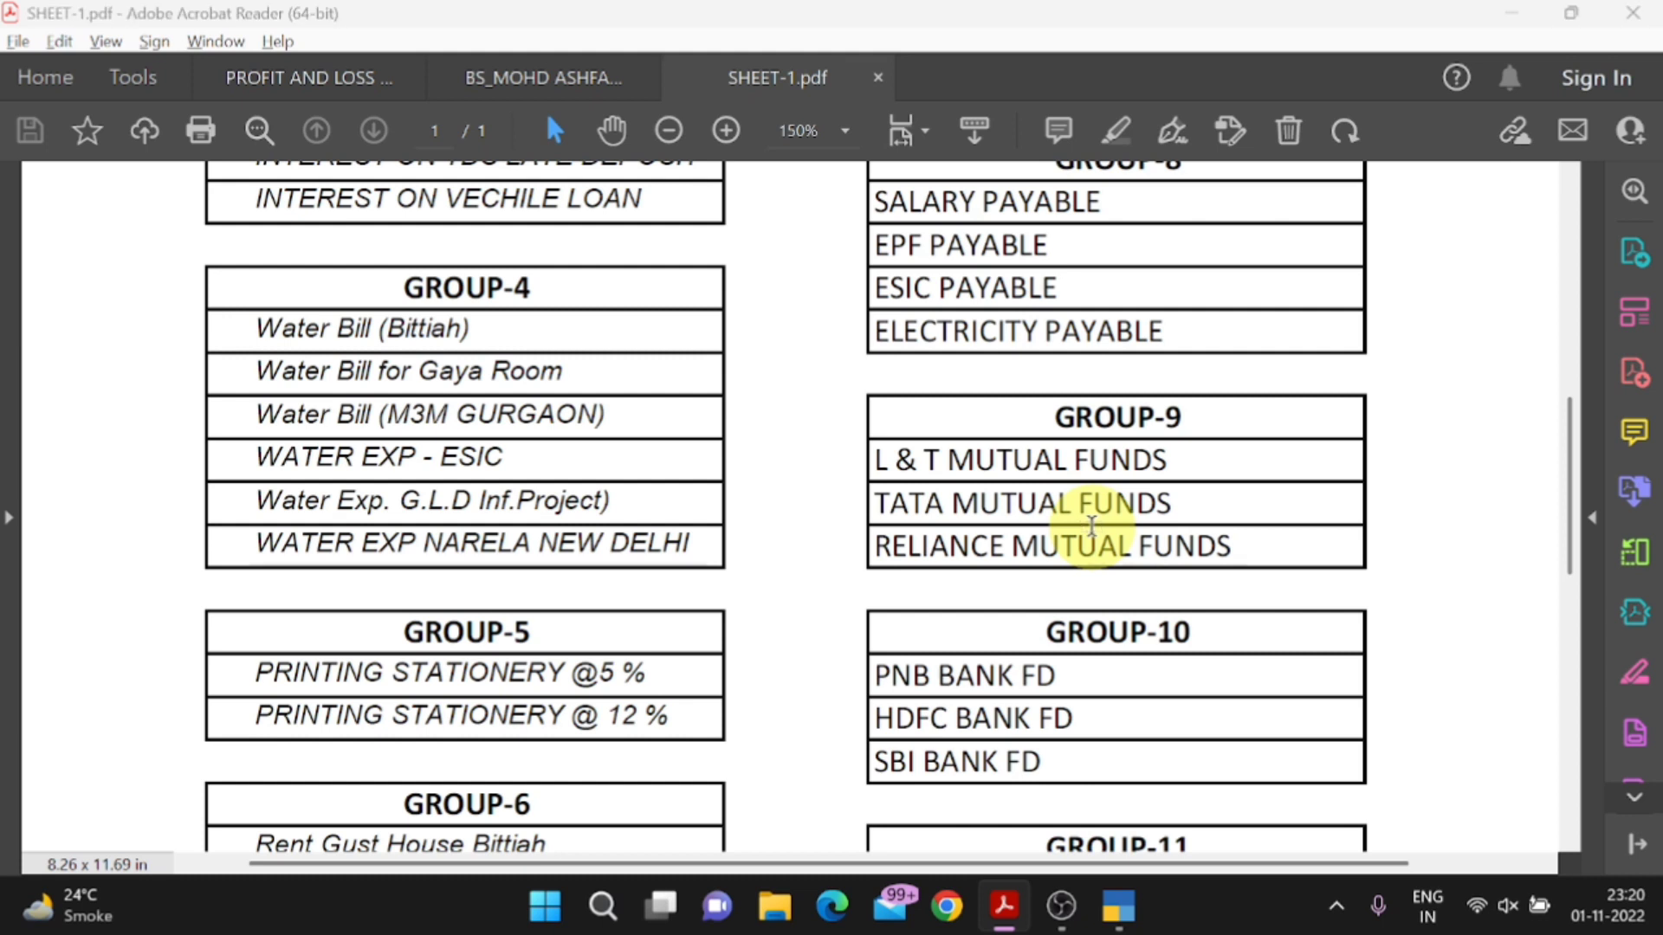
Return to TallyPrime, name the new group MUTUAL FUNDS and place it under Investments.
key("alt+Tab")
type("MUT")
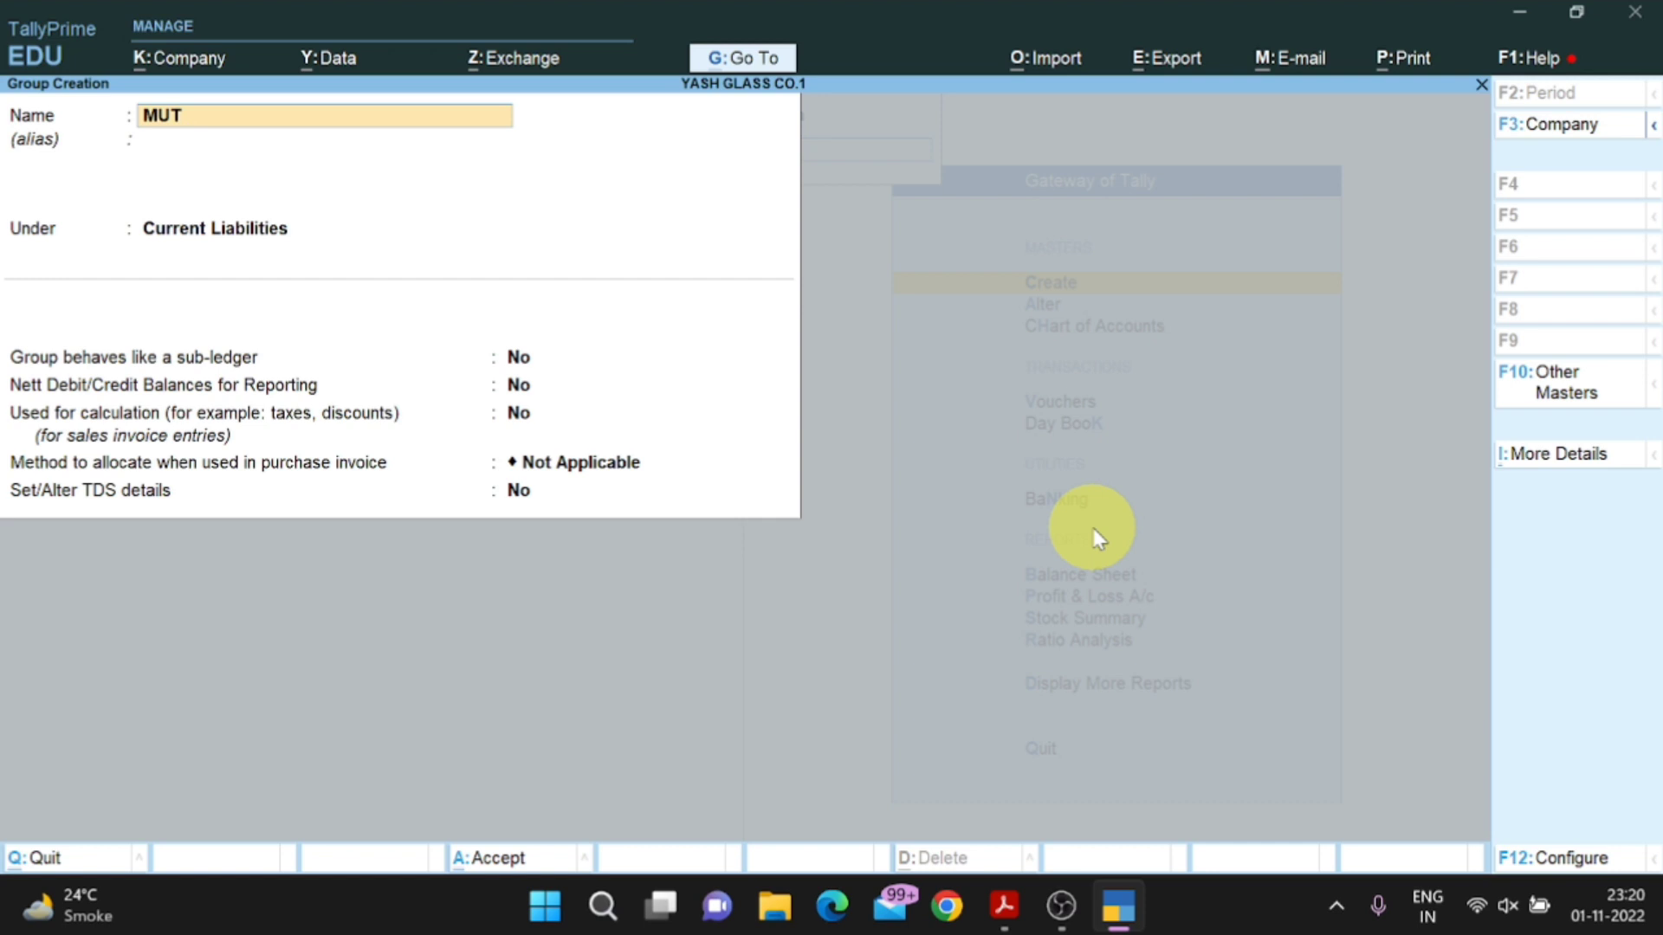
type("UAL FUNDS")
key("Return")
key("Return")
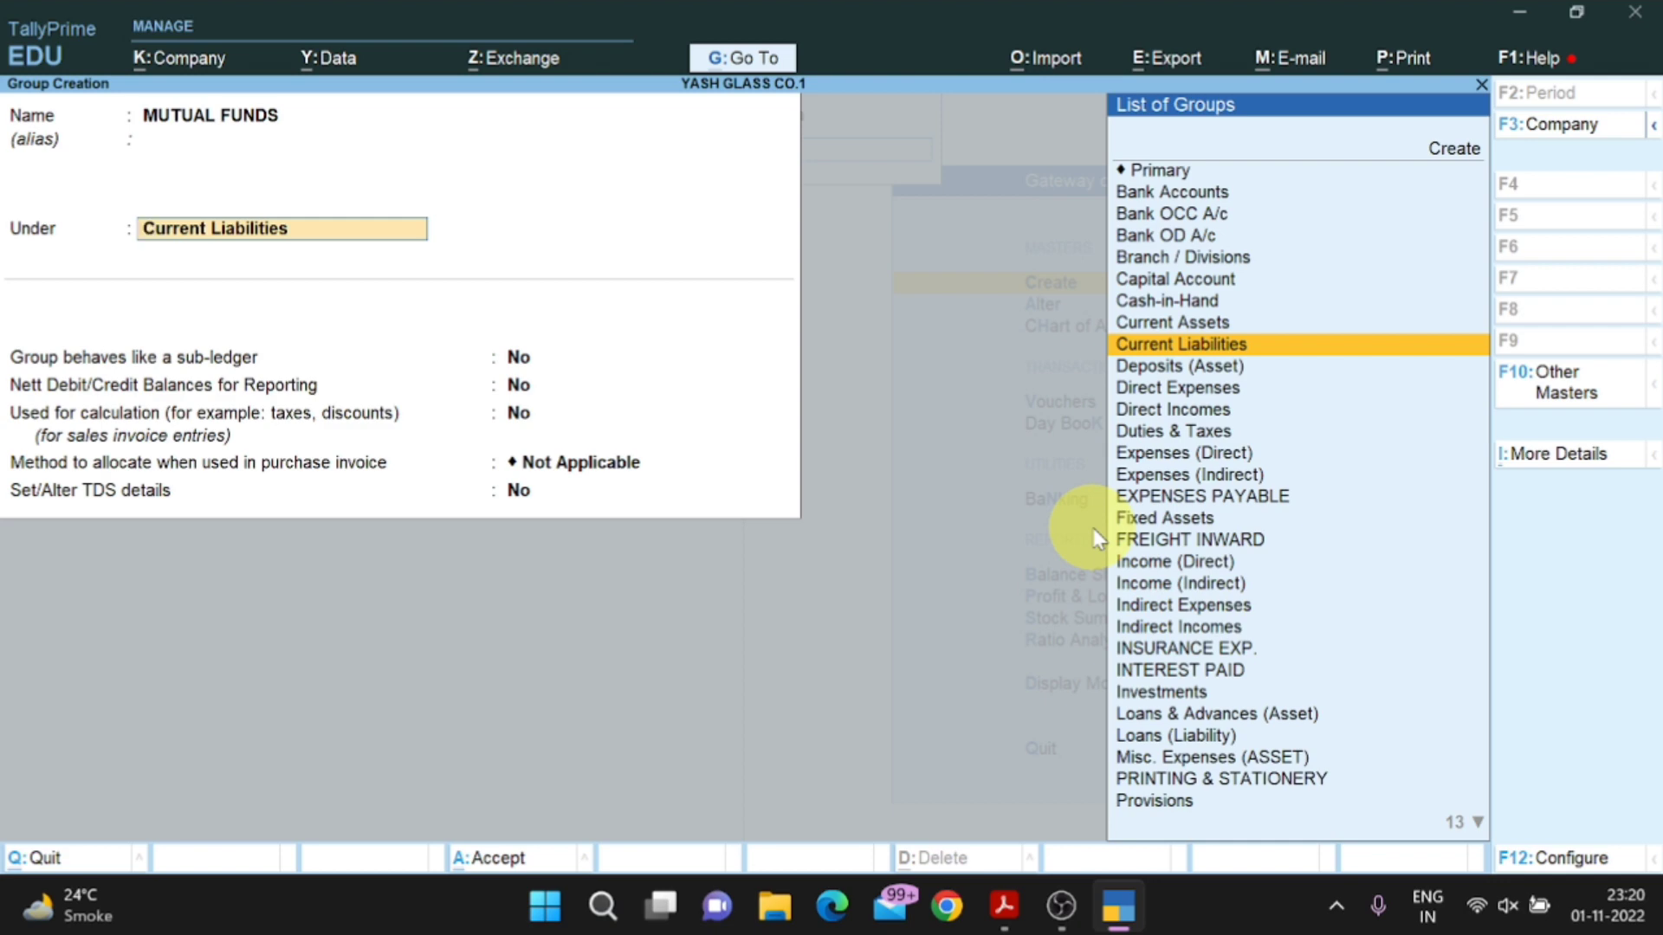
key("BackSpace")
type("INV")
key("Return")
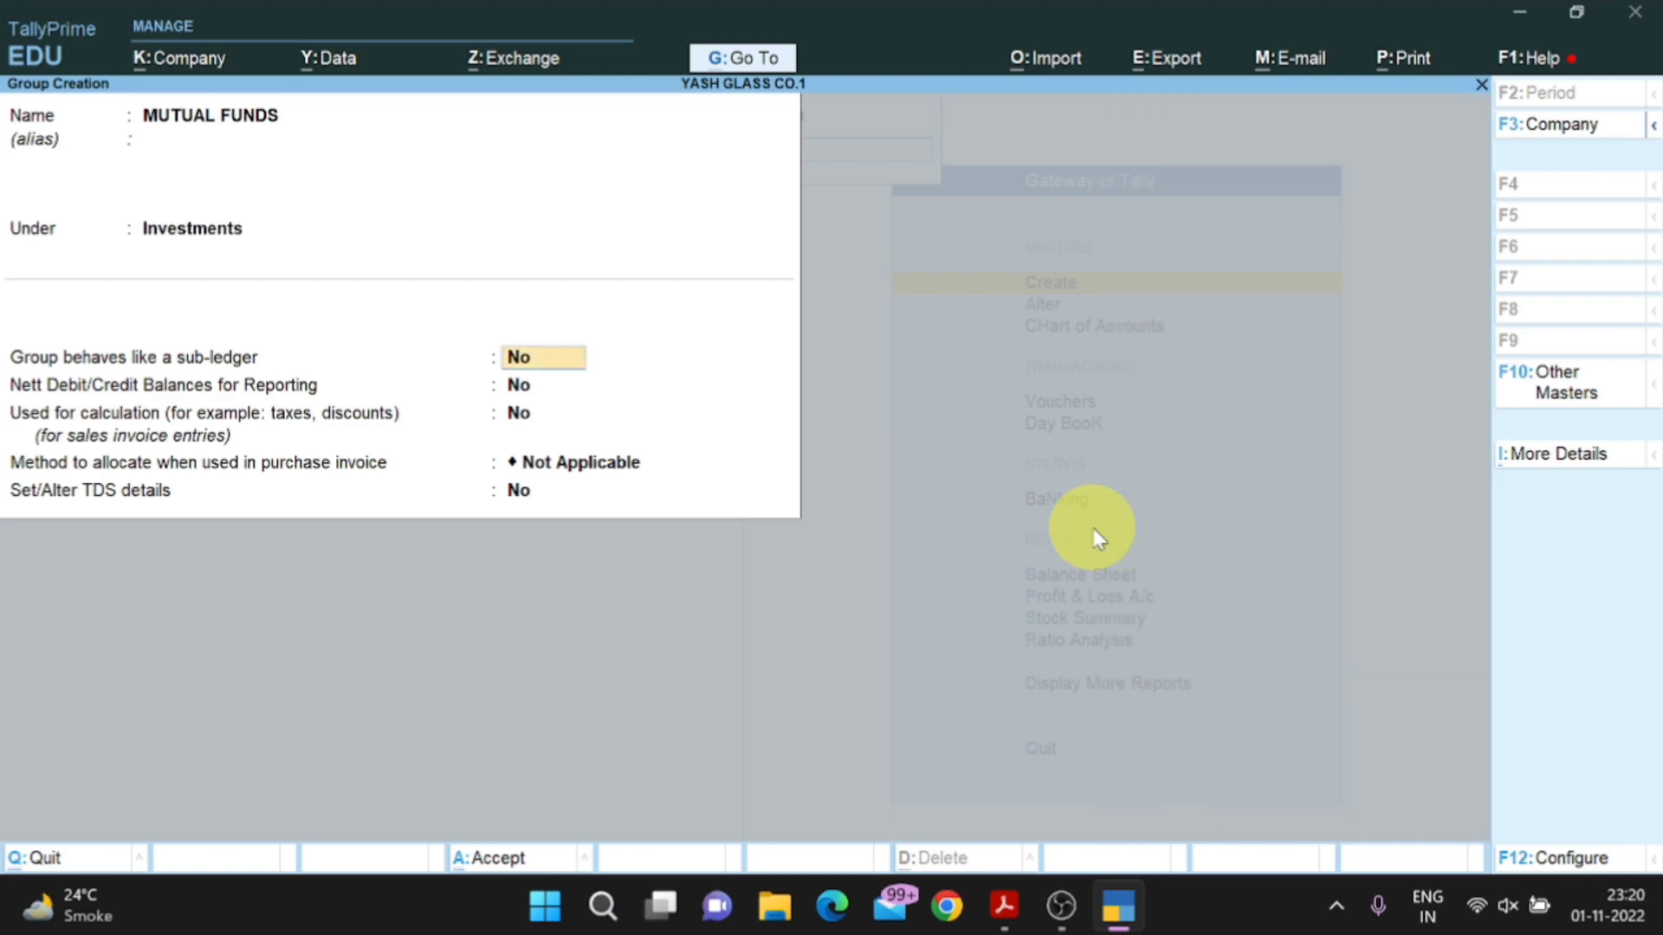
Consult the Group-9 and Group-10 ledgers in SHEET-1.pdf in Acrobat Reader and return to the group form in TallyPrime.
key("alt+Tab")
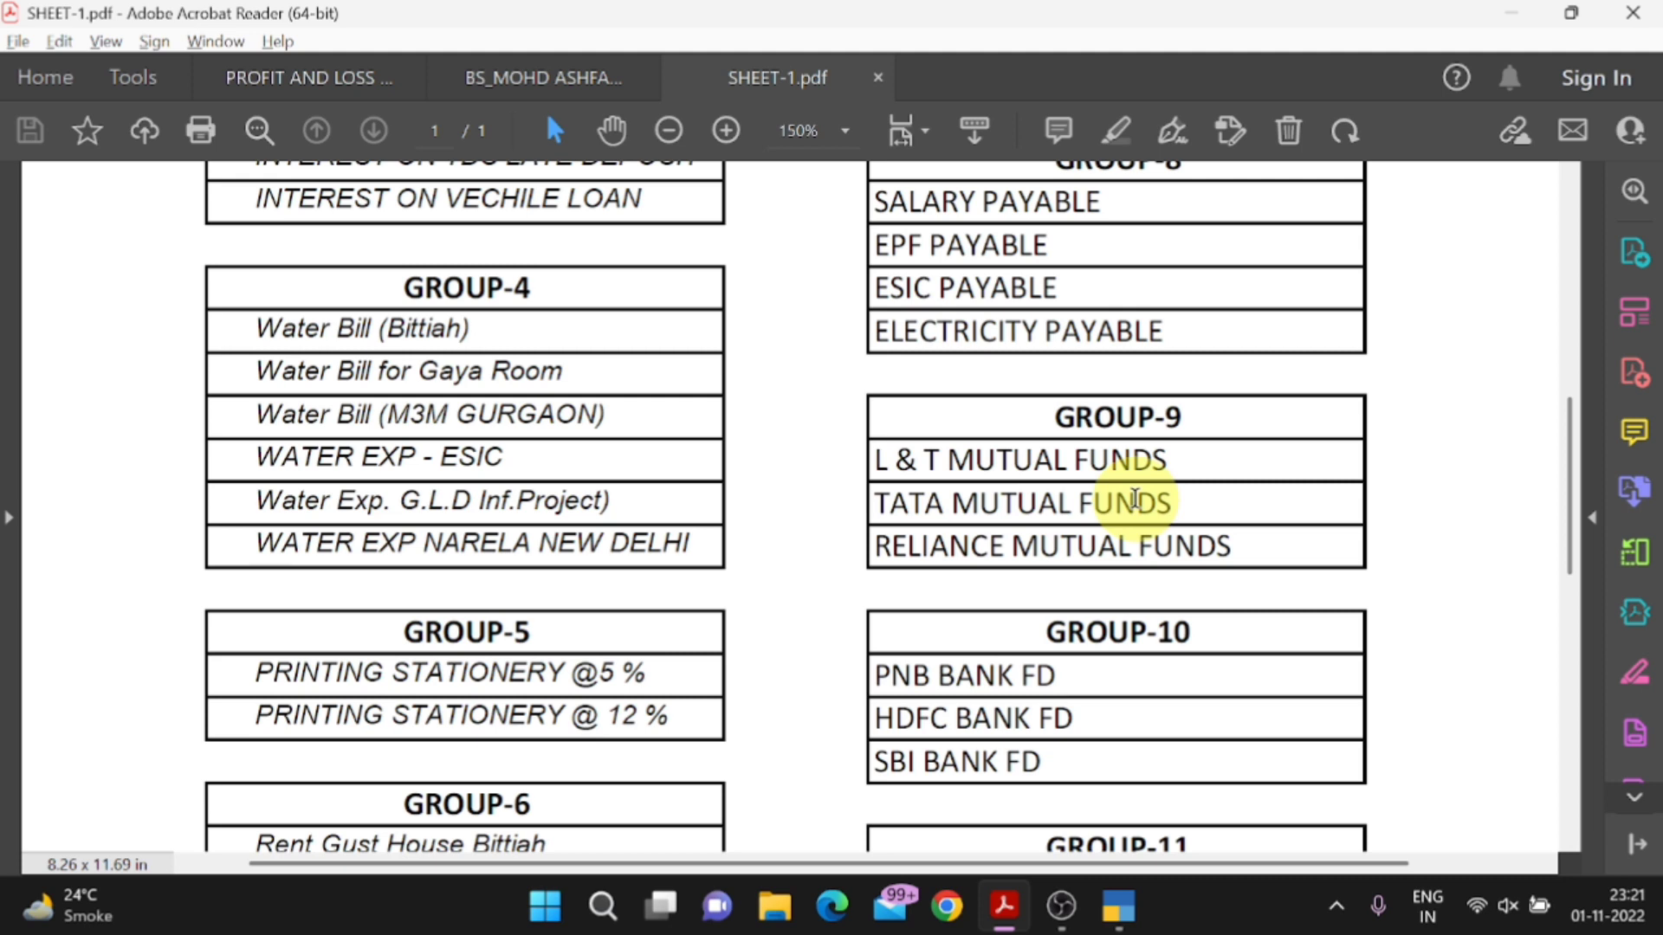
key("alt+Tab")
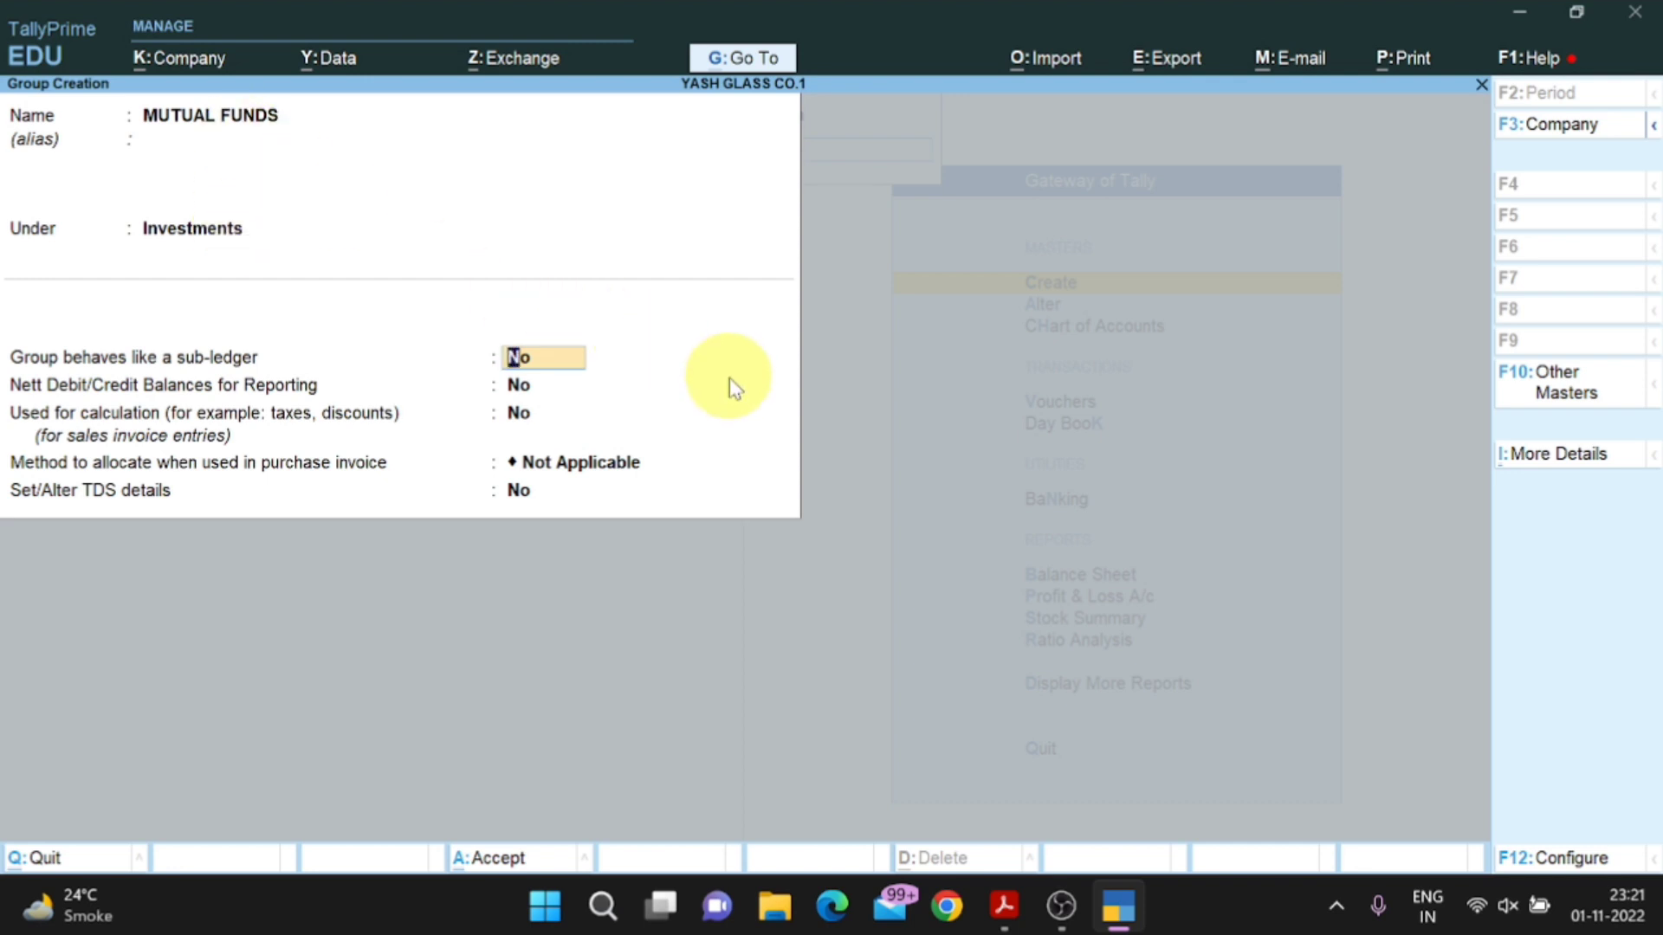
key("alt+Tab")
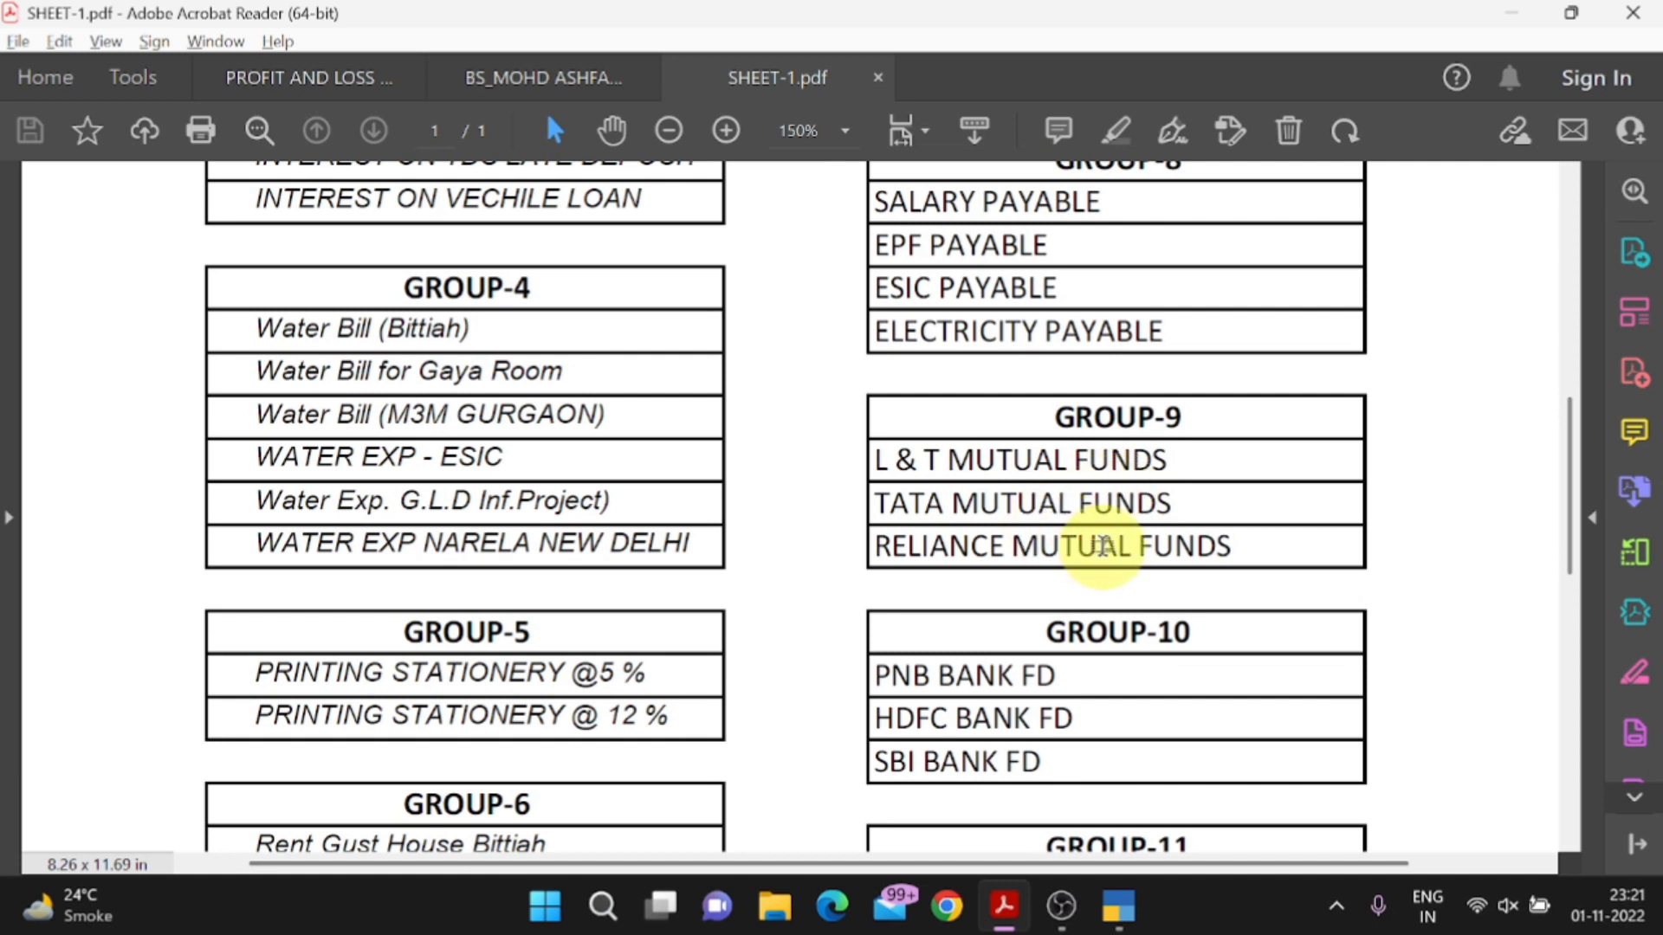
scroll(1103, 546, "down", 2)
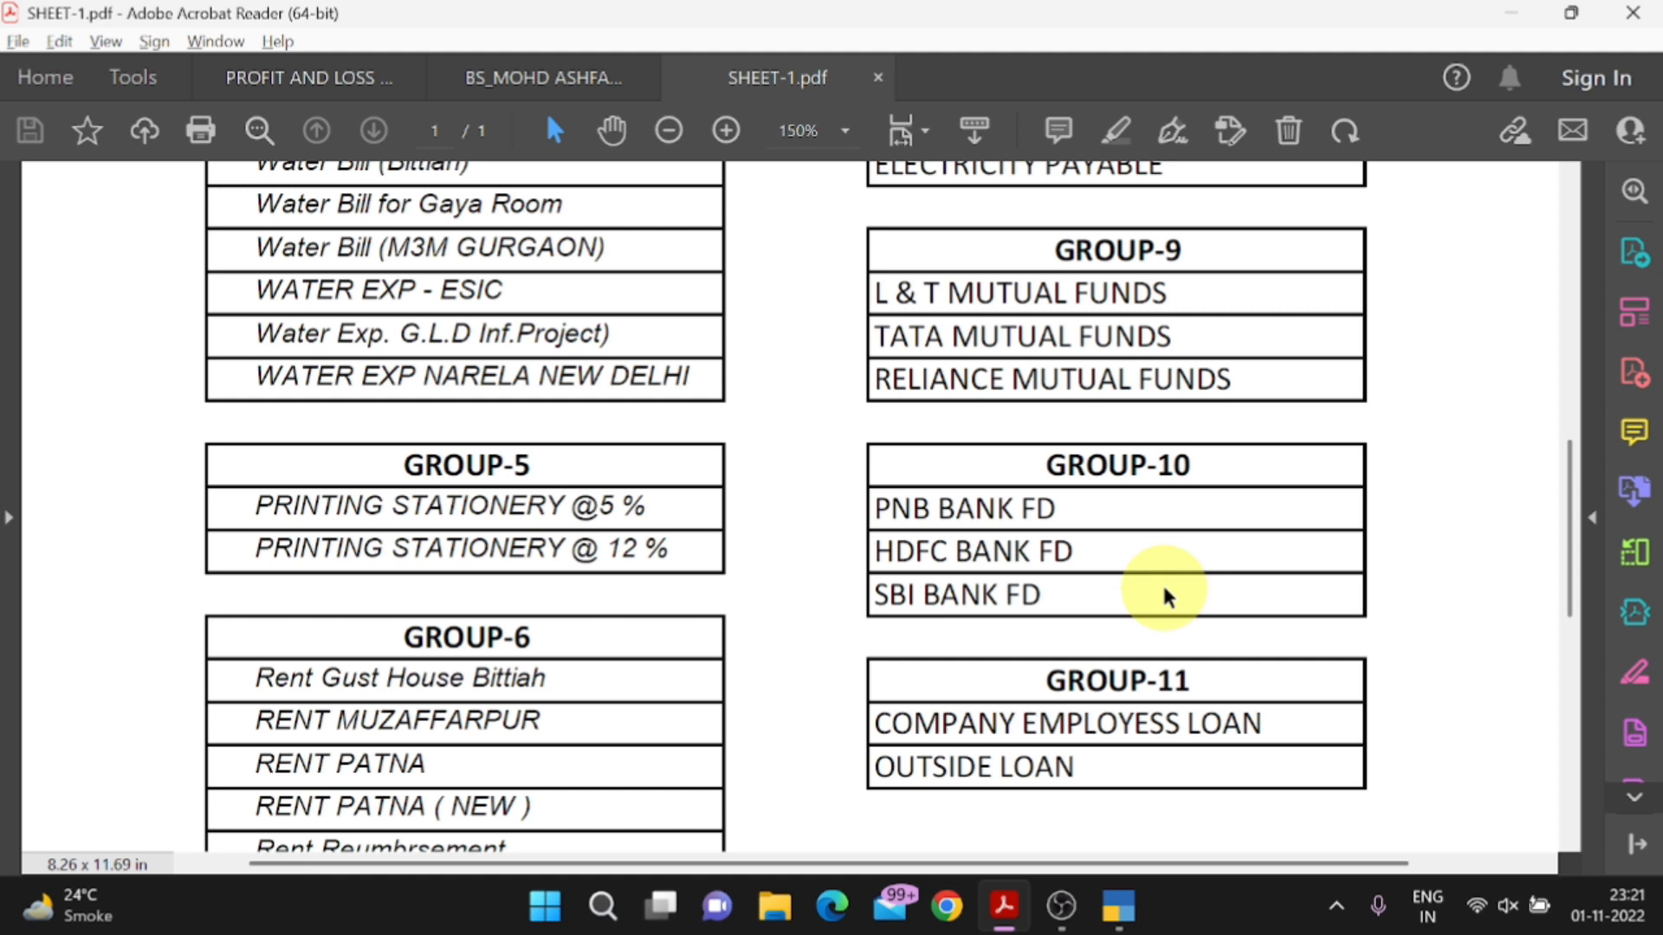
key("alt+Tab")
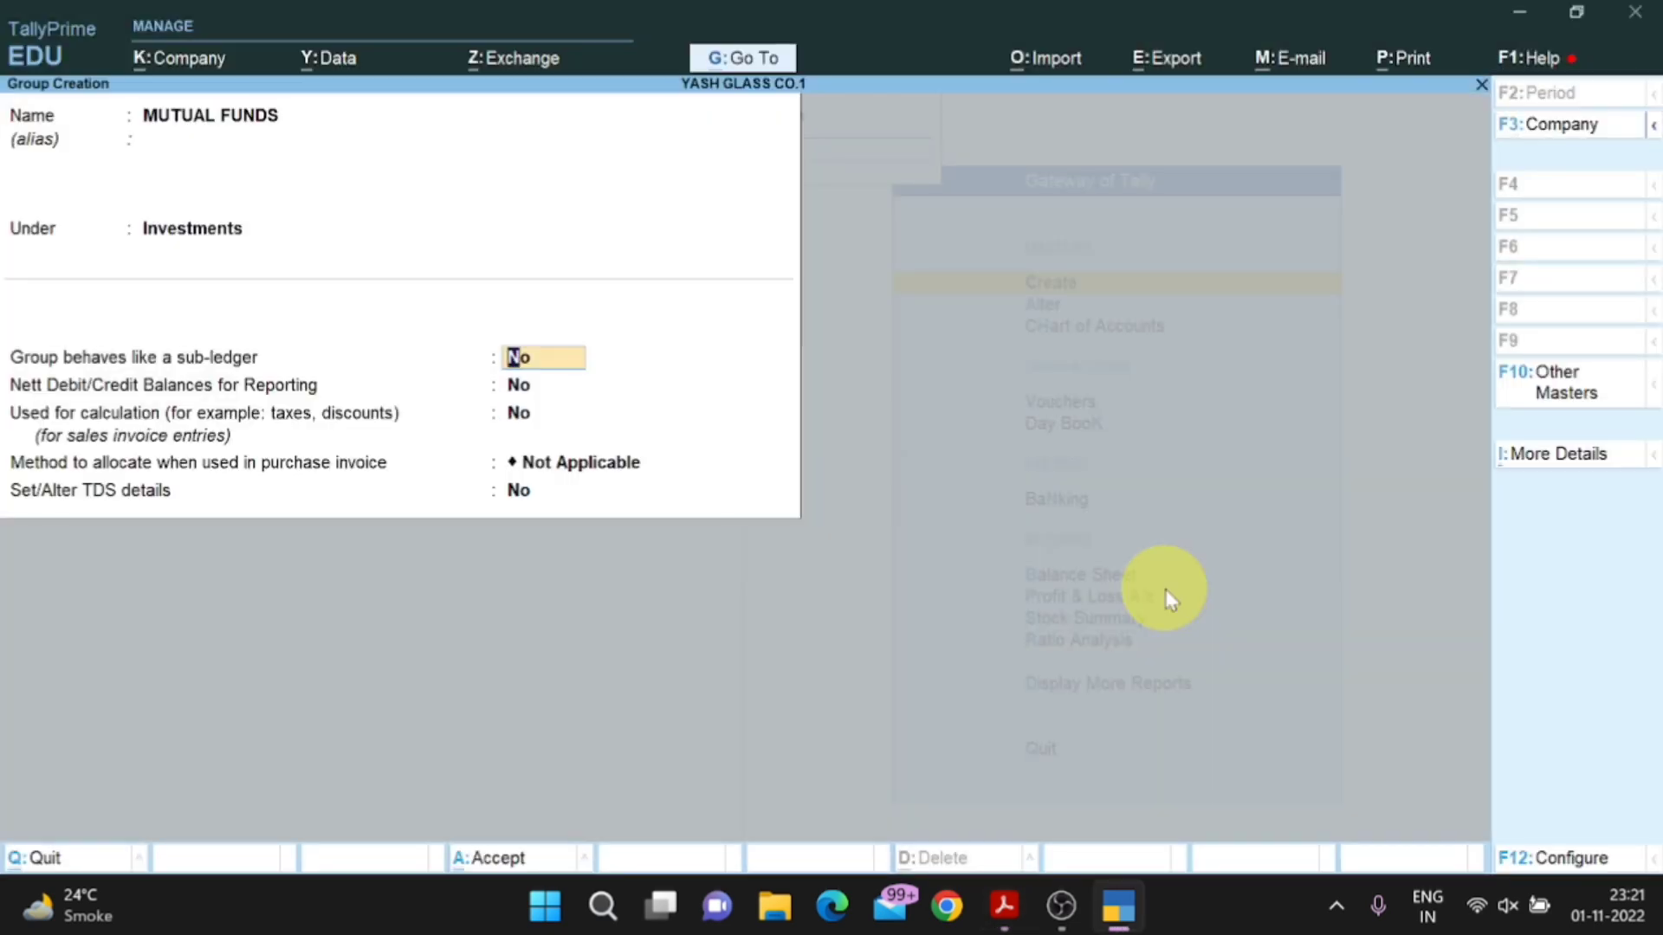
Keep the remaining default settings of the MUTUAL FUNDS group and save it.
key("Return")
key("Return")
key("Return")
key("Return")
key("Return")
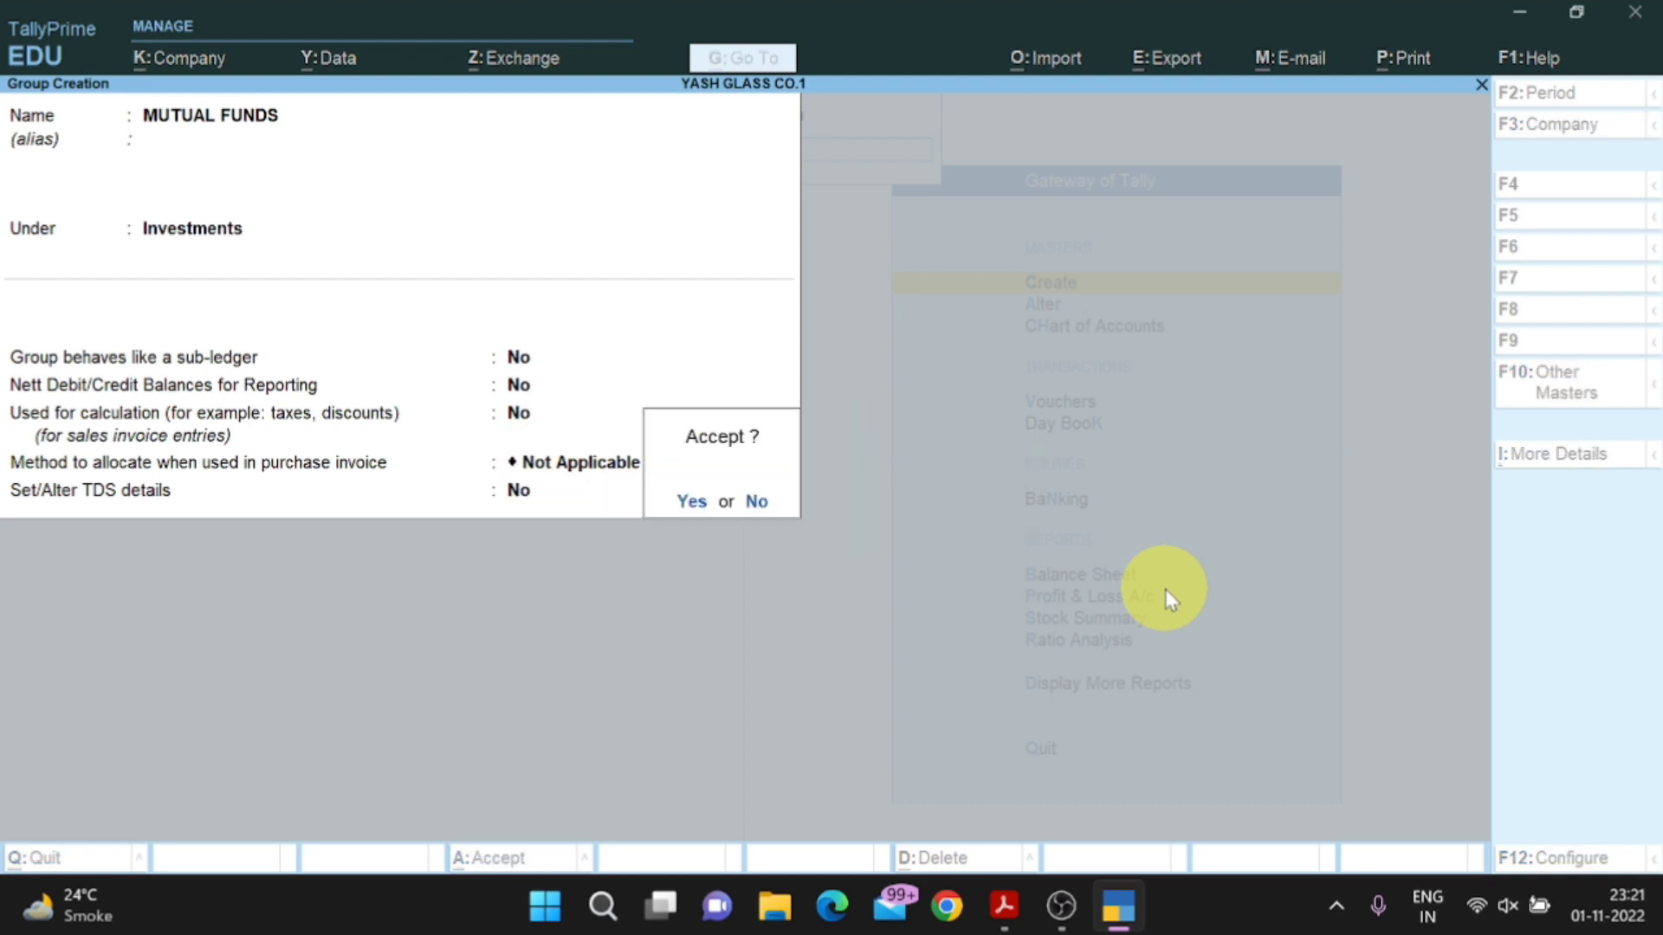
key("Return")
Name the next group BANK FD and keep Investments as its parent group.
type("BANK")
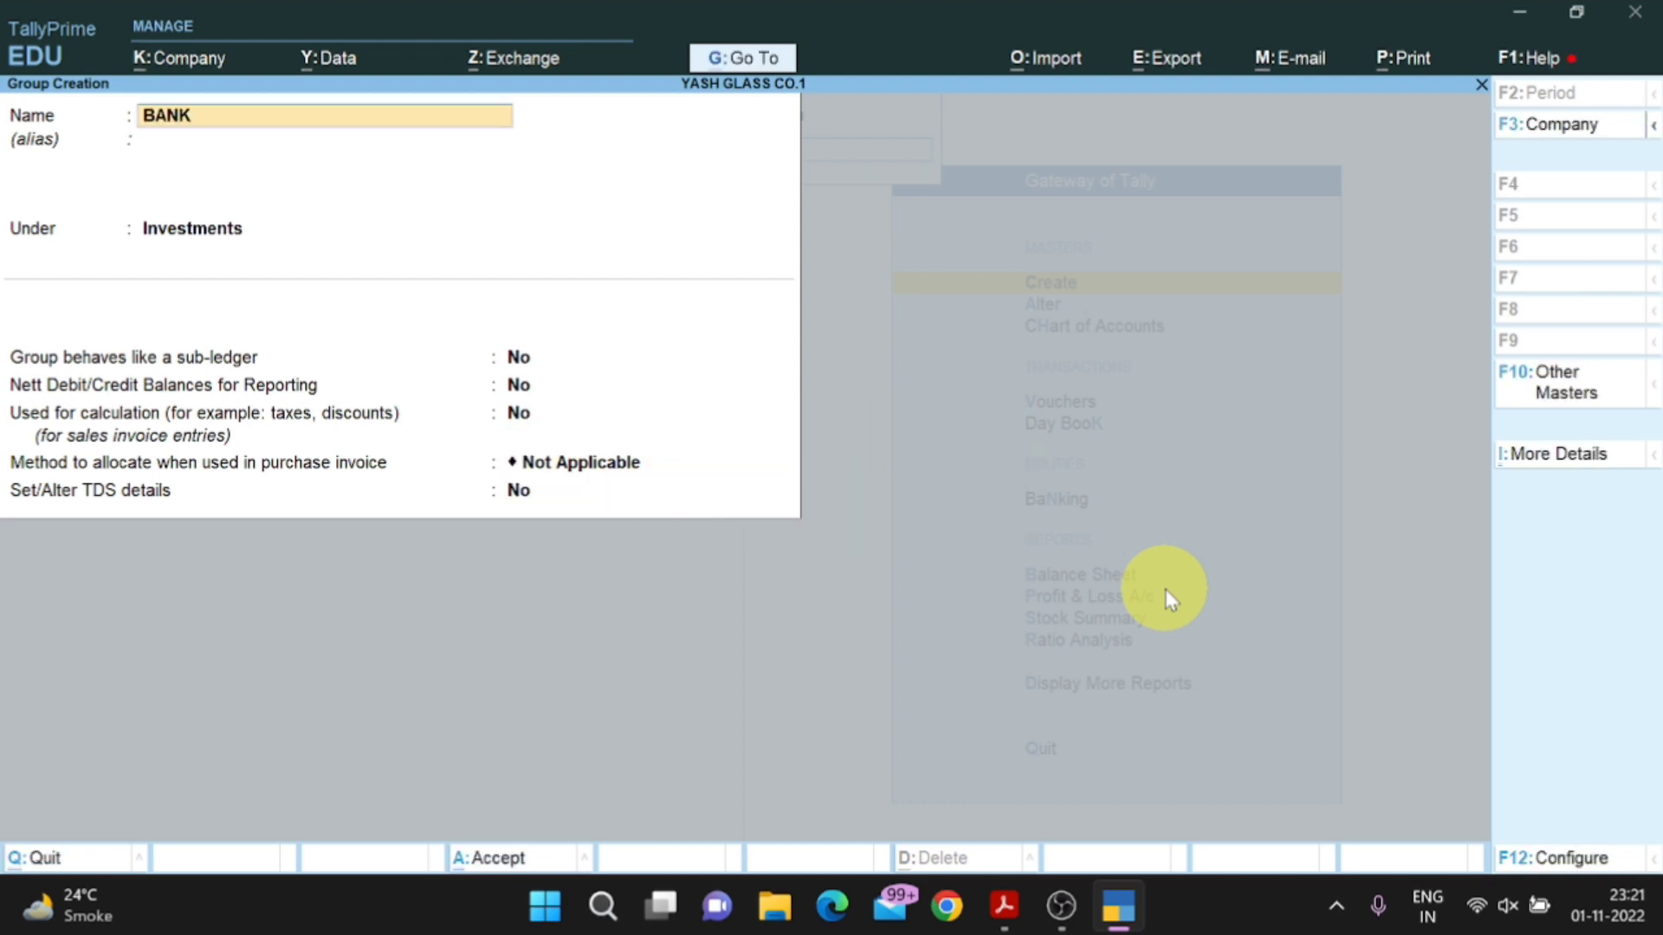
type(" FD")
key("Return")
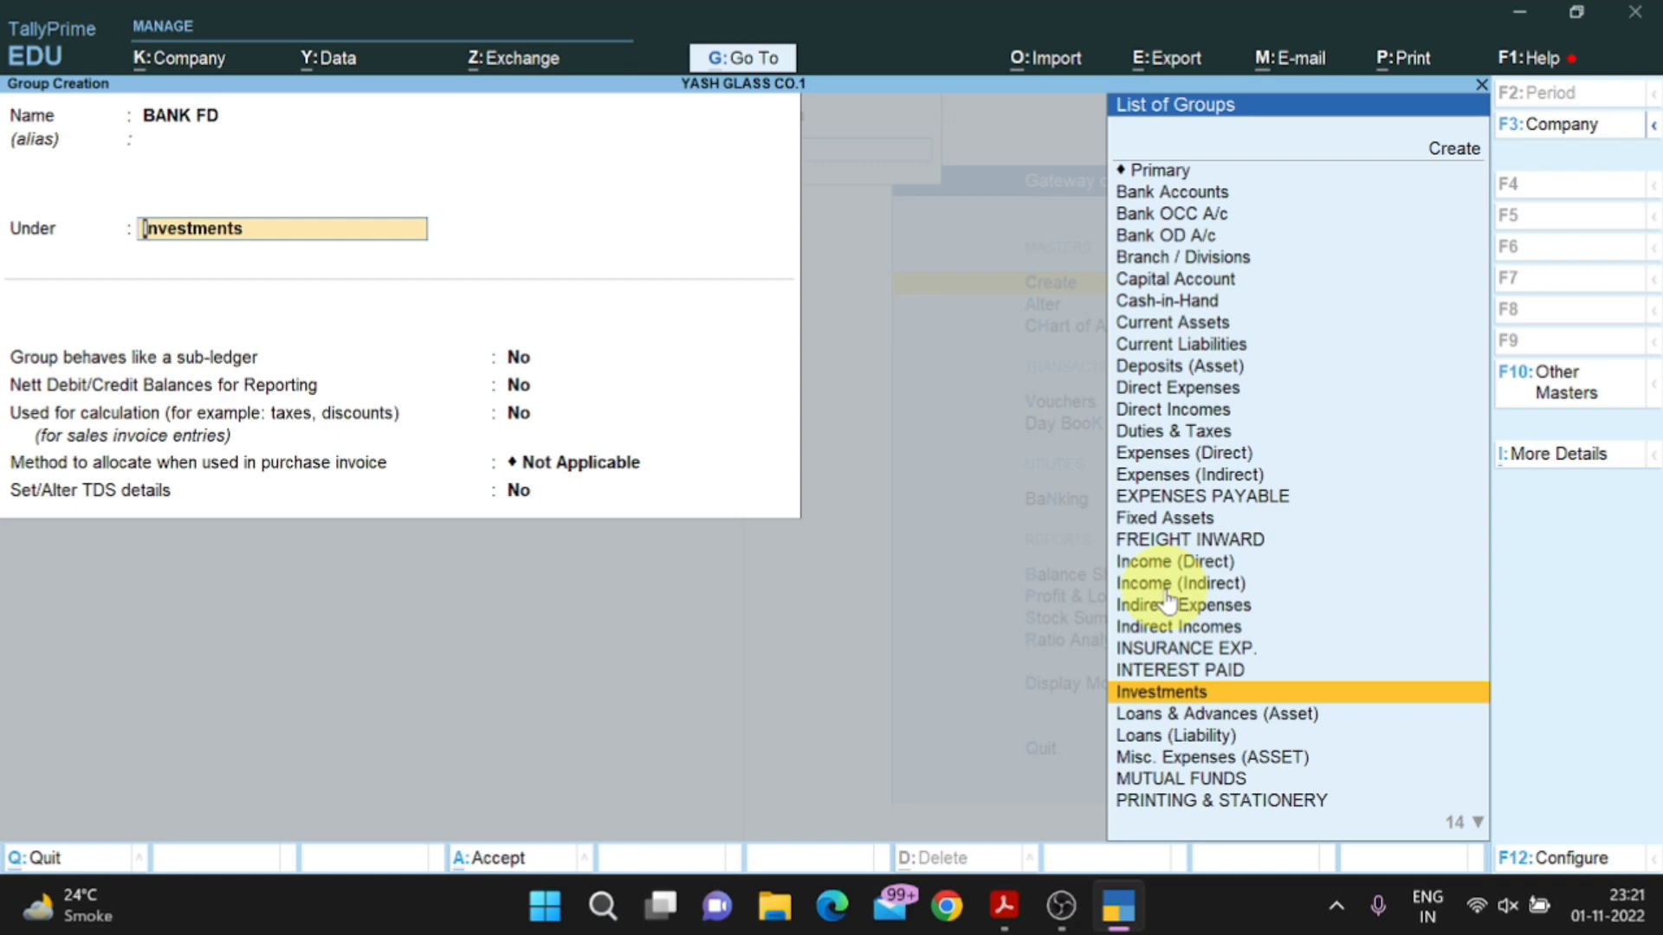
key("Return")
Compare the BANK FD group with the Group-10 list in SHEET-1.pdf in Acrobat Reader and consult the Group-11 loan ledgers.
key("alt+Tab")
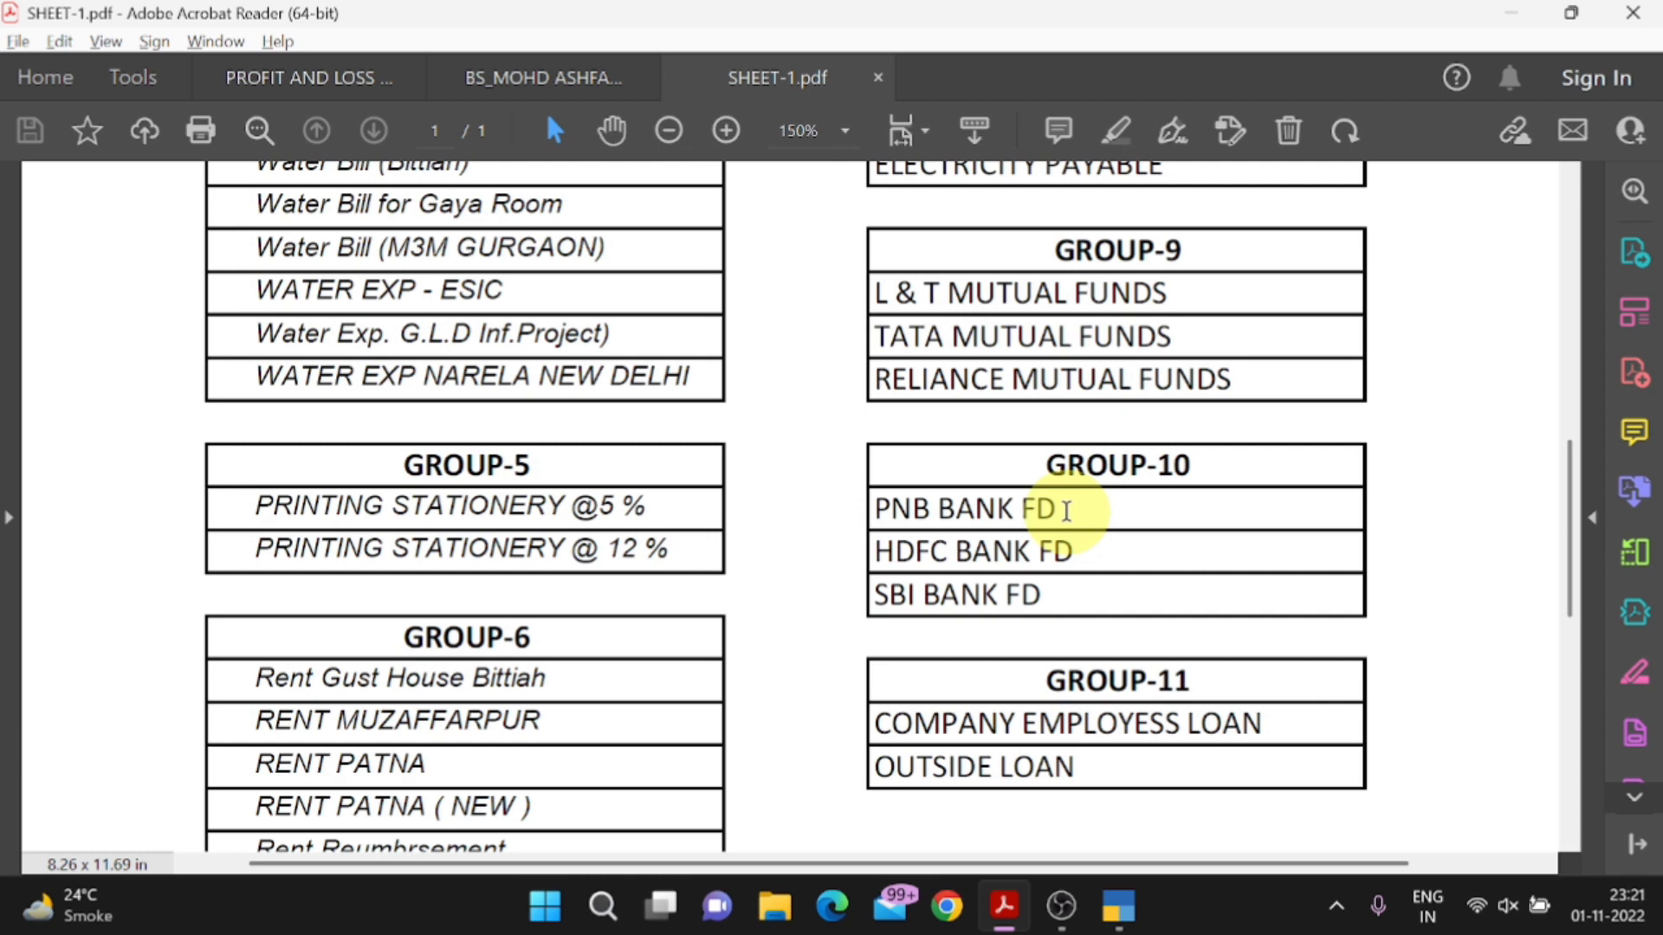
key("alt+Tab")
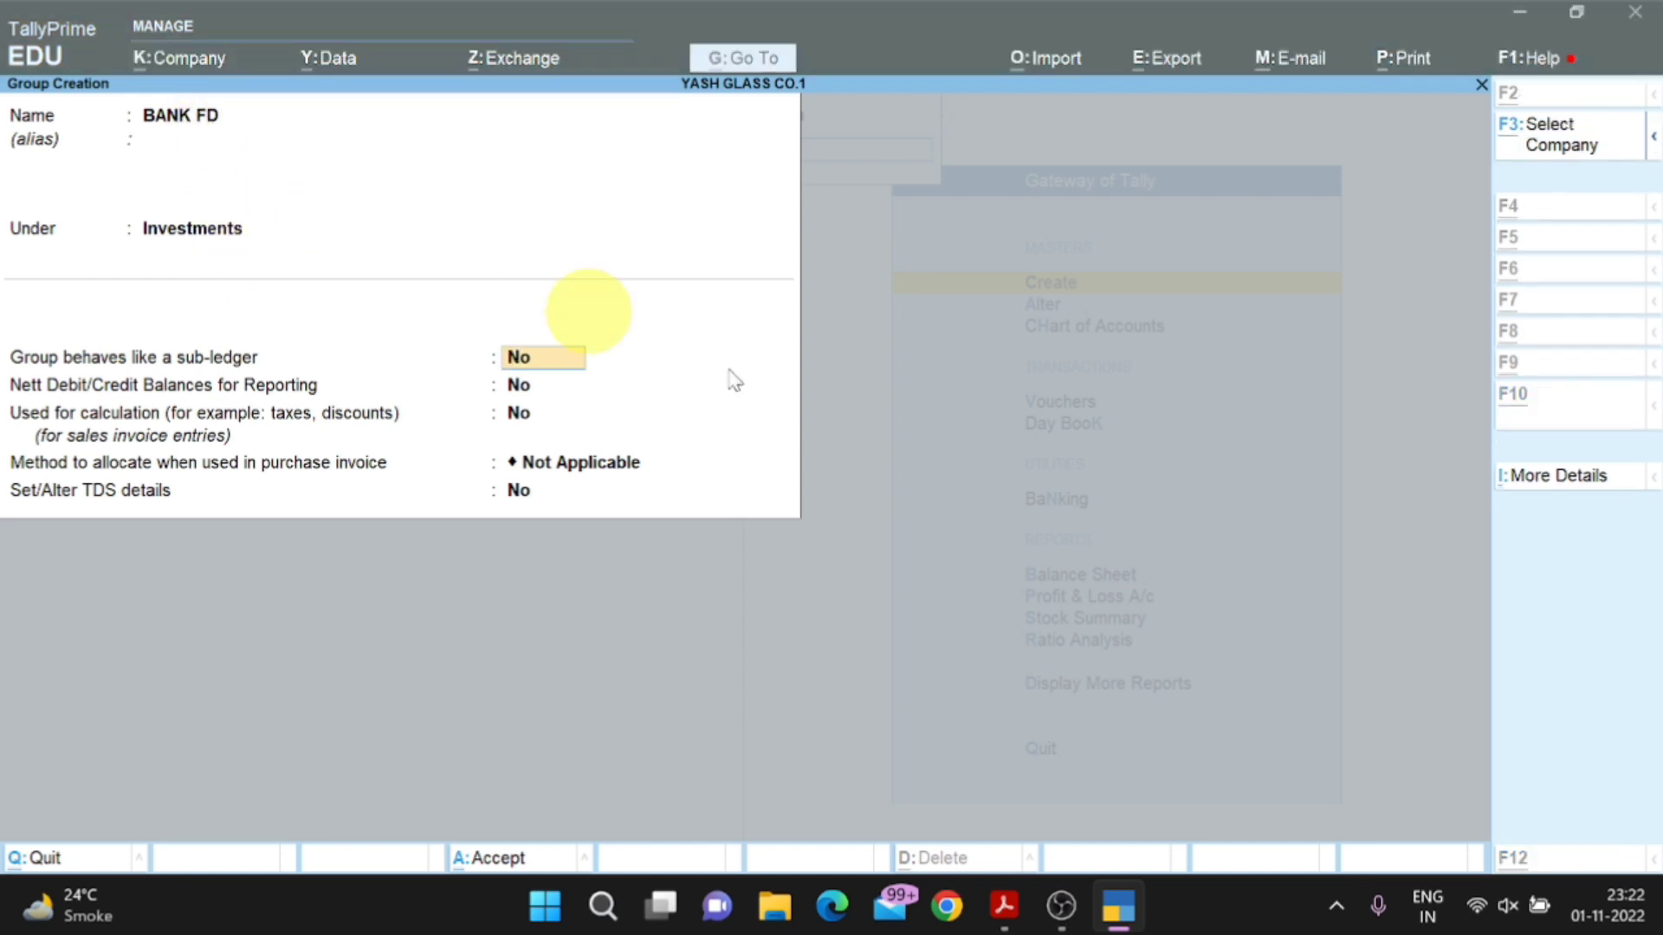
key("alt+Tab")
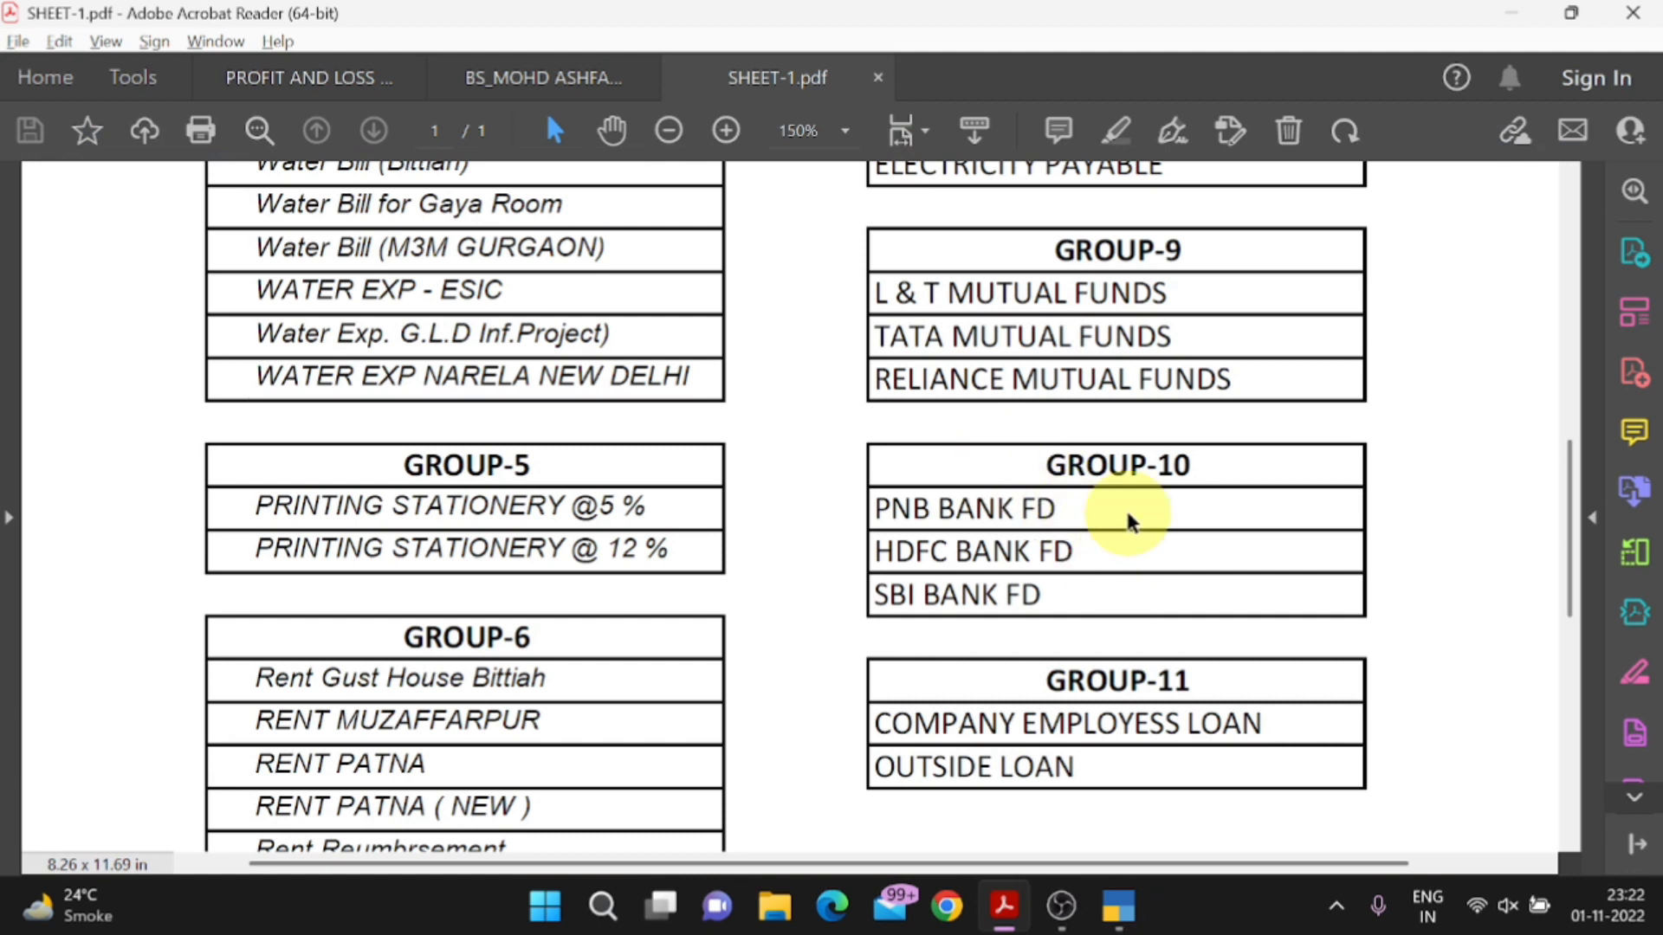
scroll(1125, 515, "down", 3)
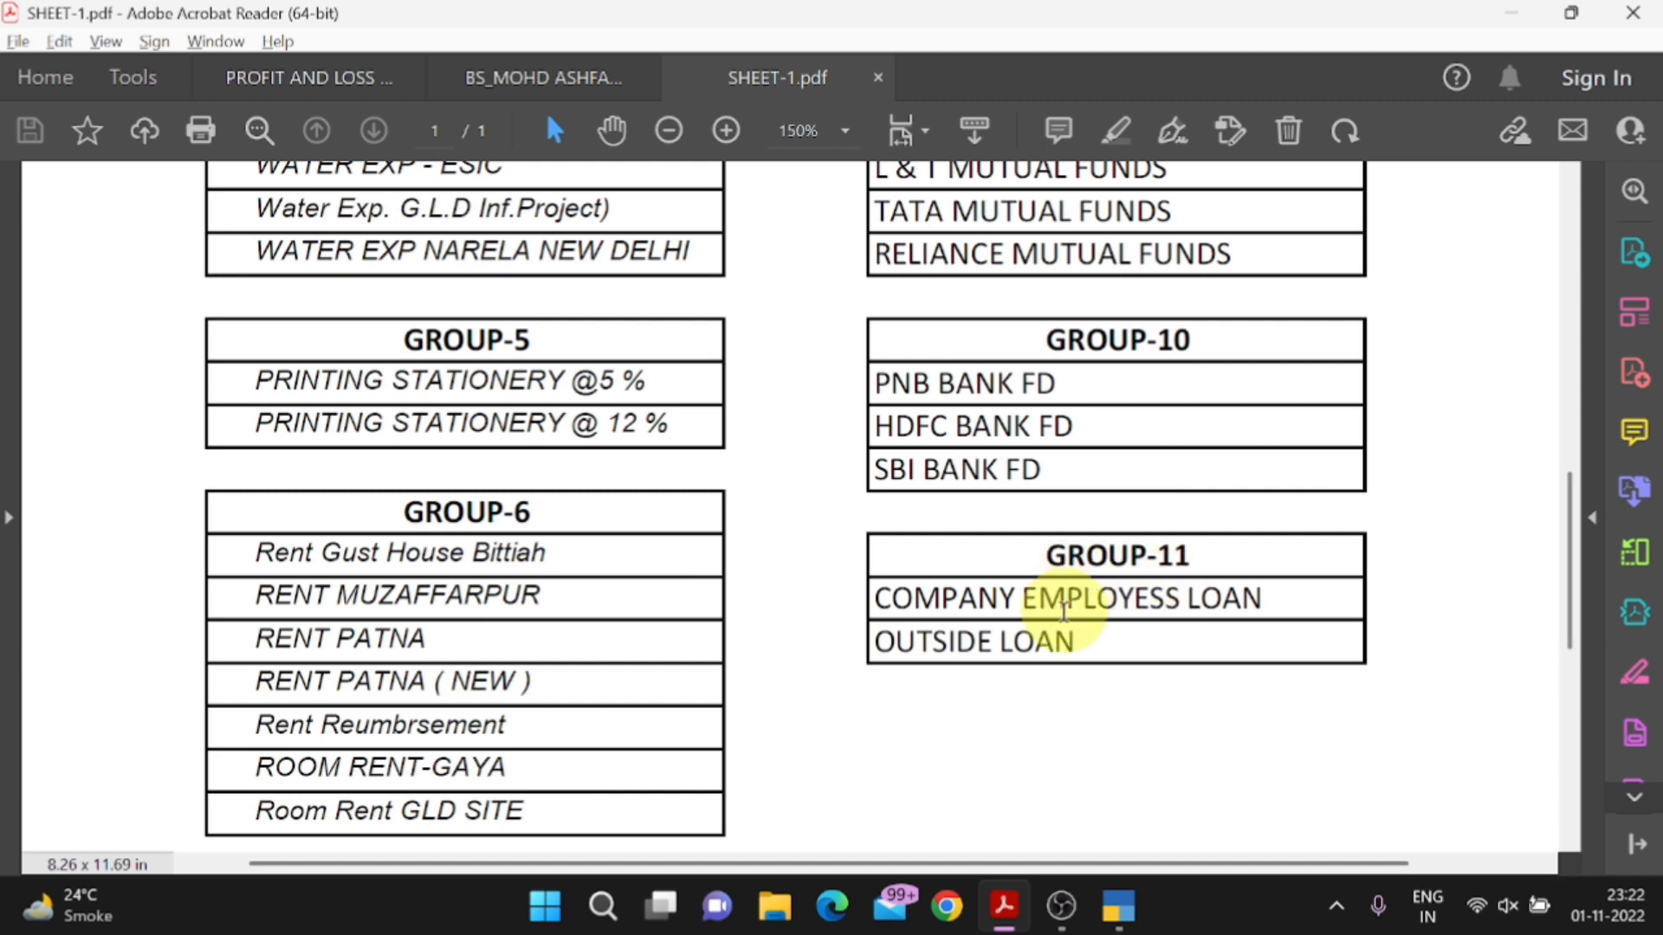